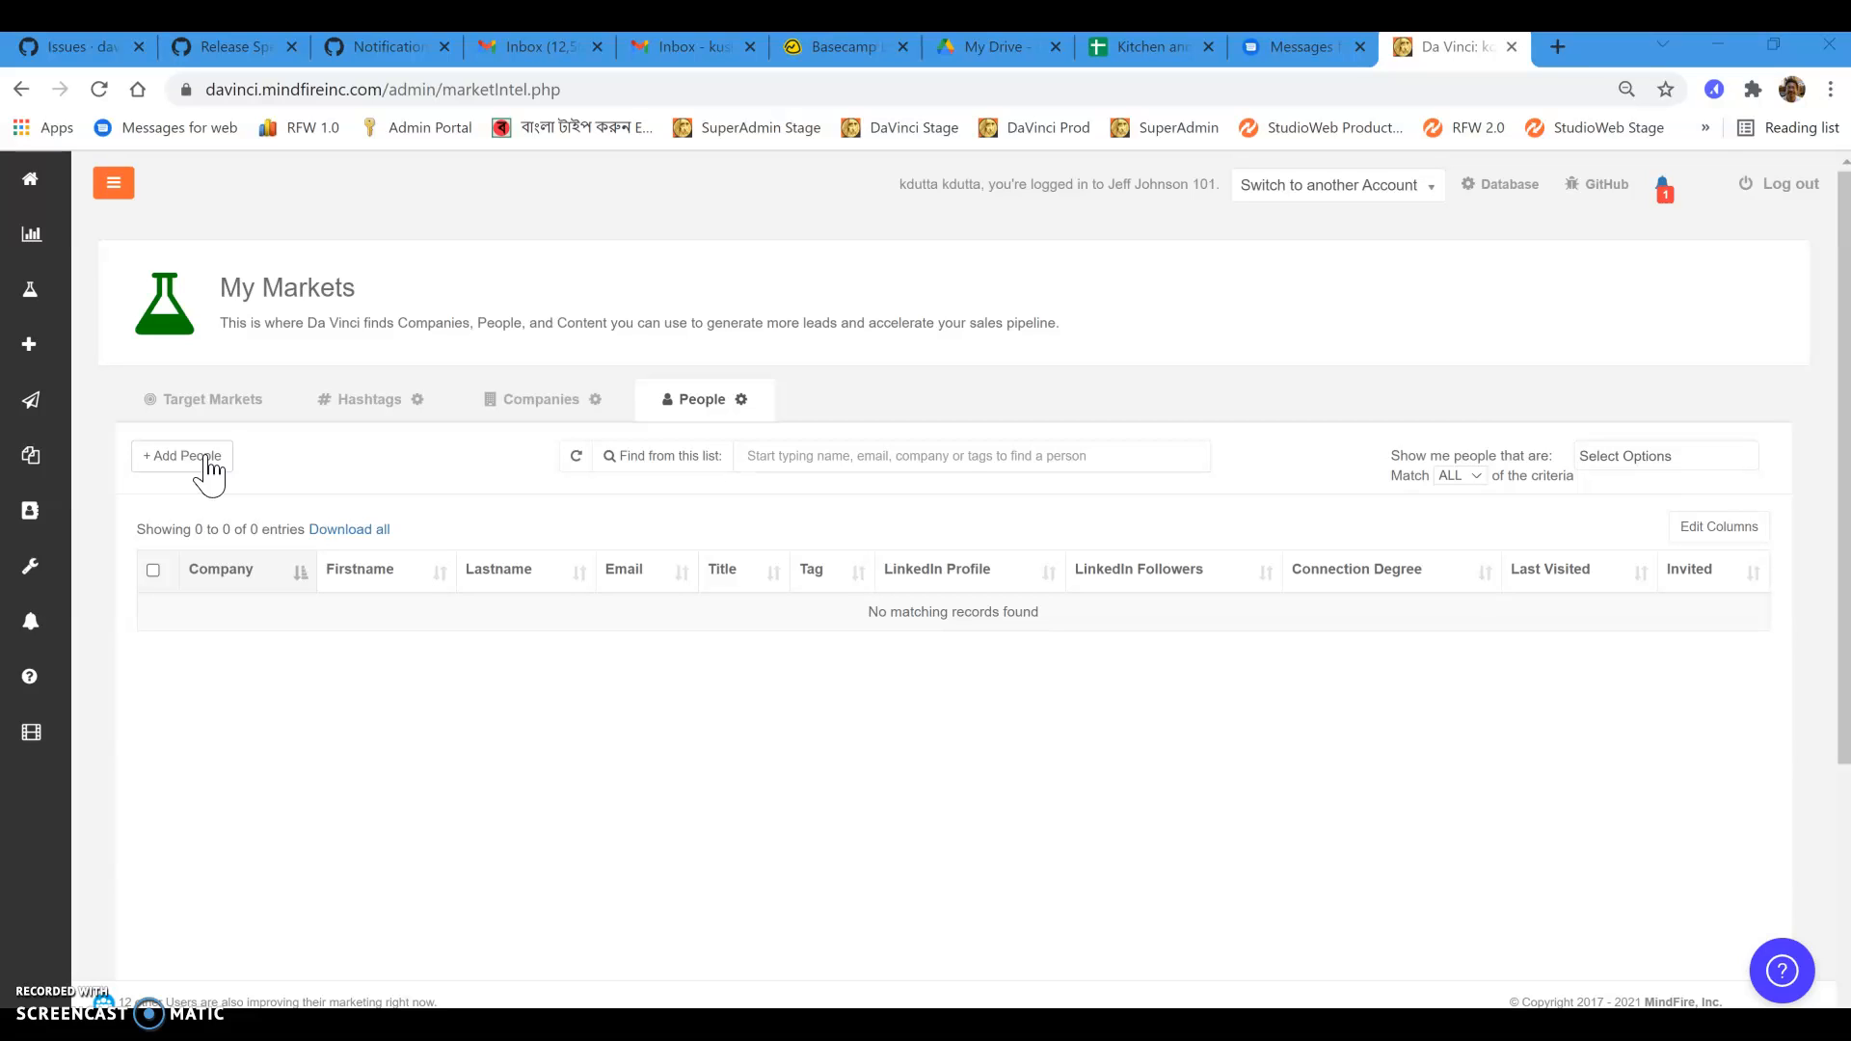
Open the option to find more people from LinkedIn and search for people with the keyword "marketing"
left_click(206, 457)
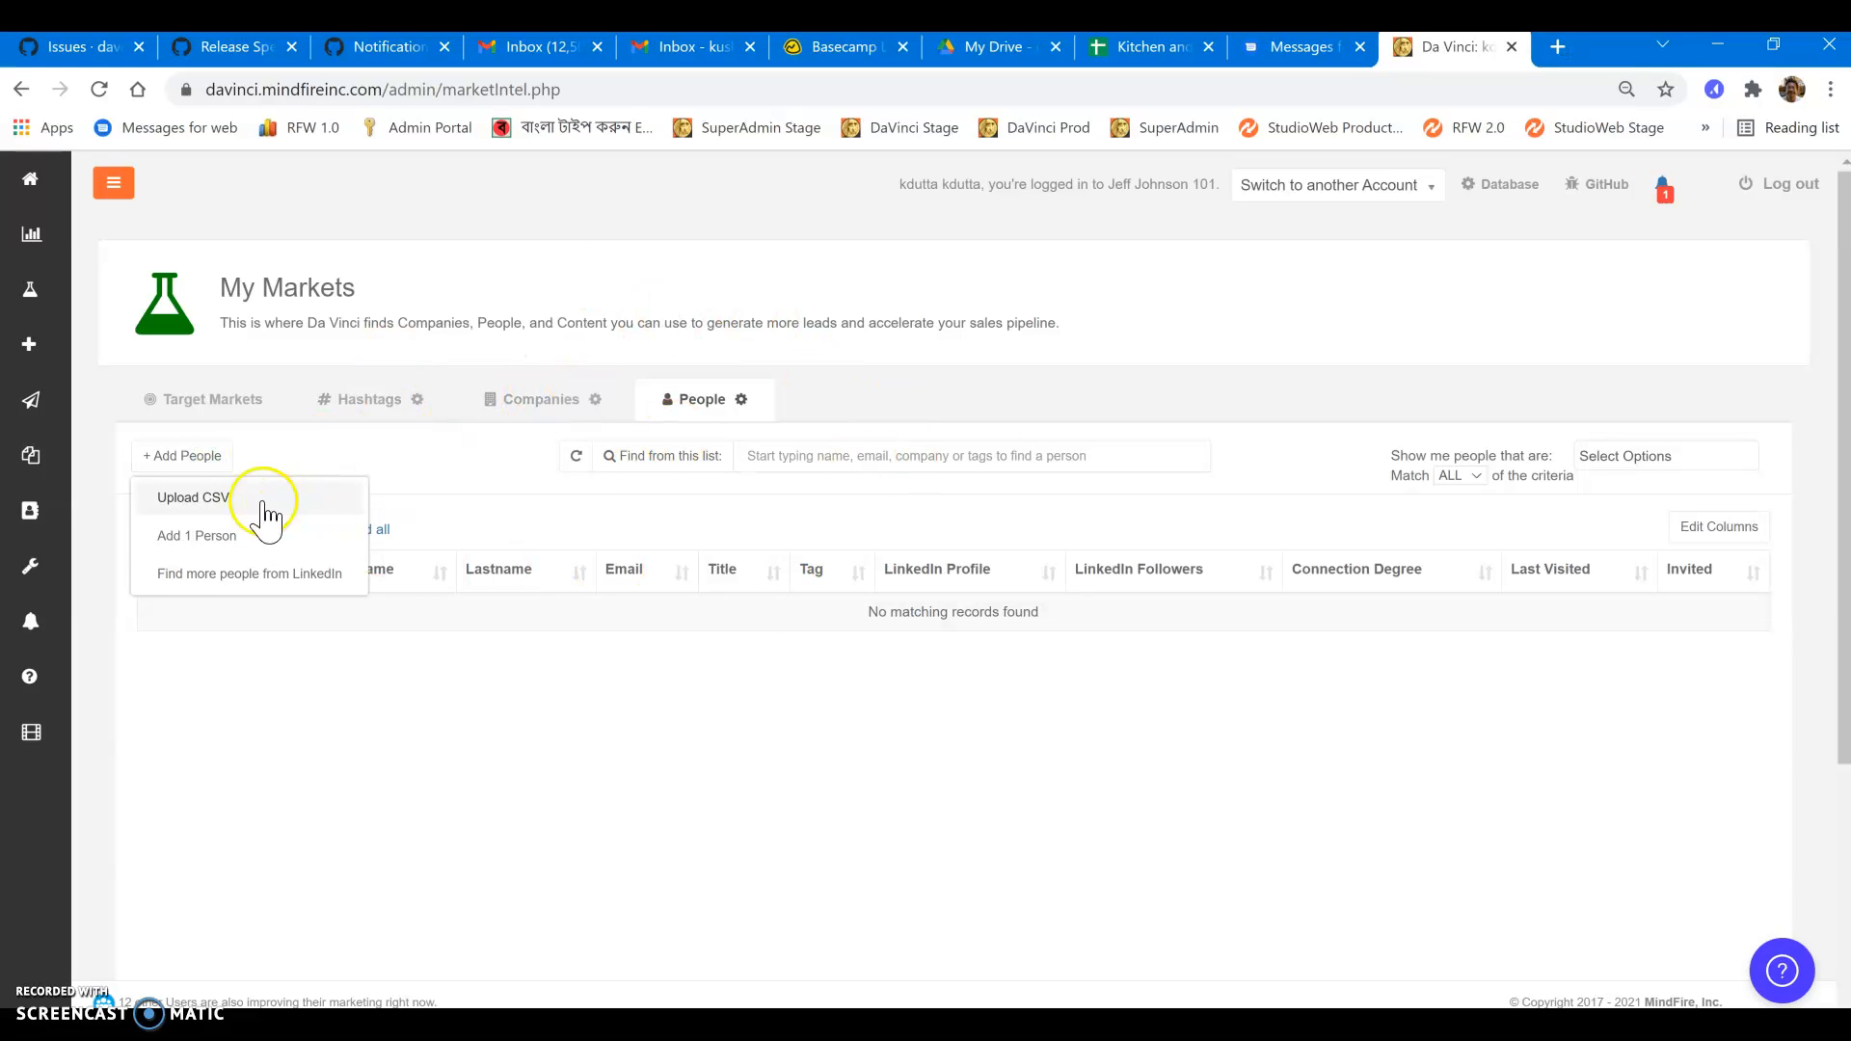
left_click(211, 577)
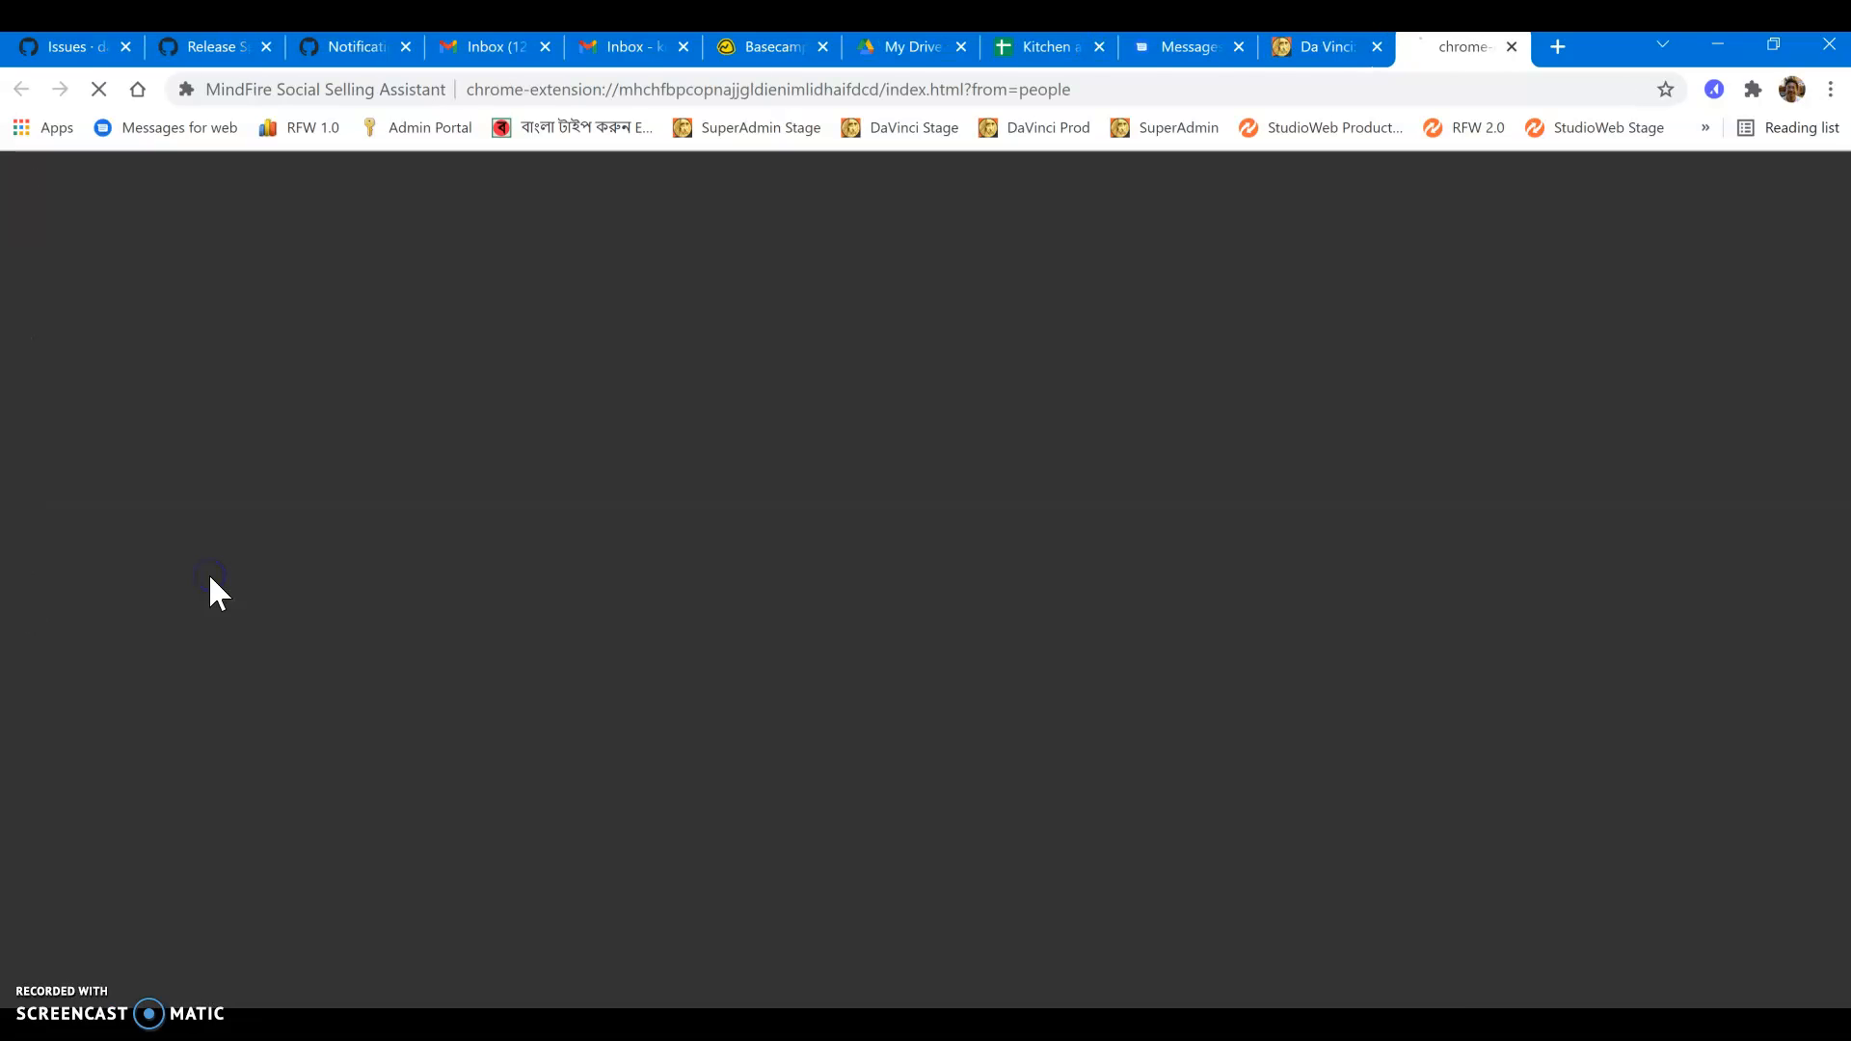
left_click(679, 444)
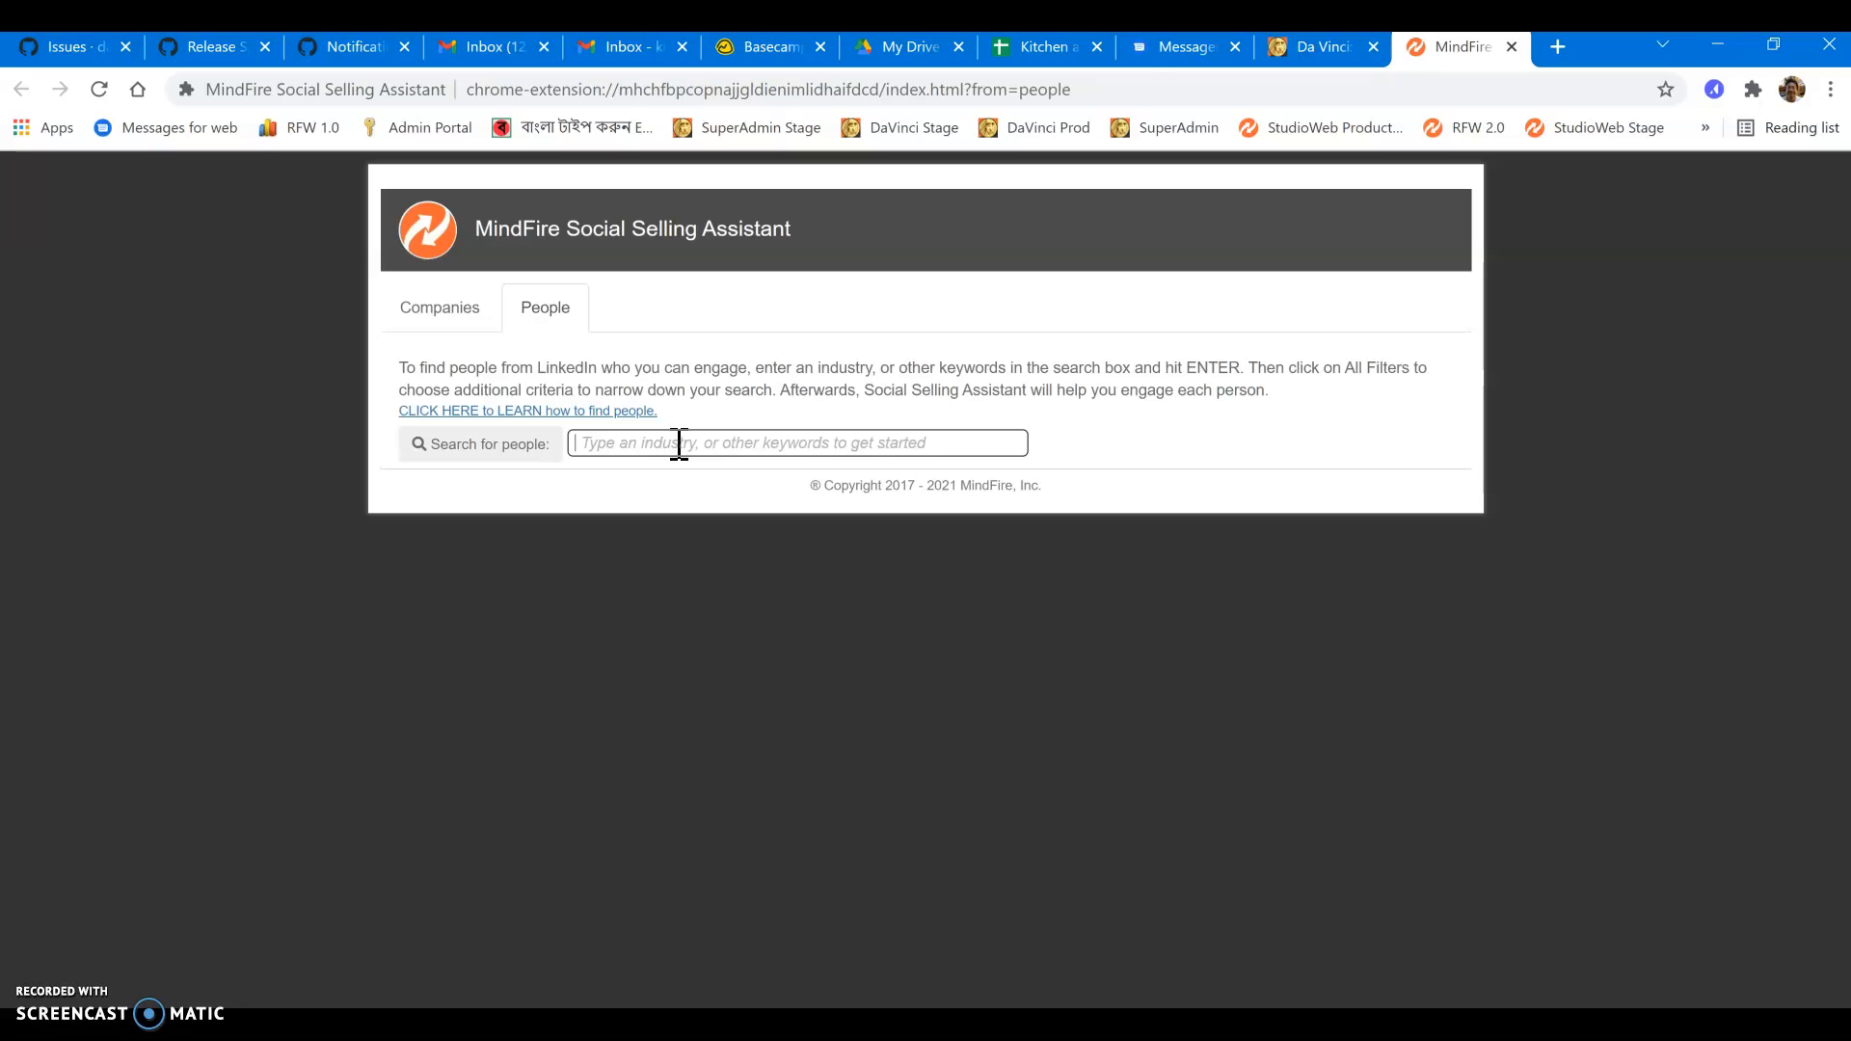
type("marketin")
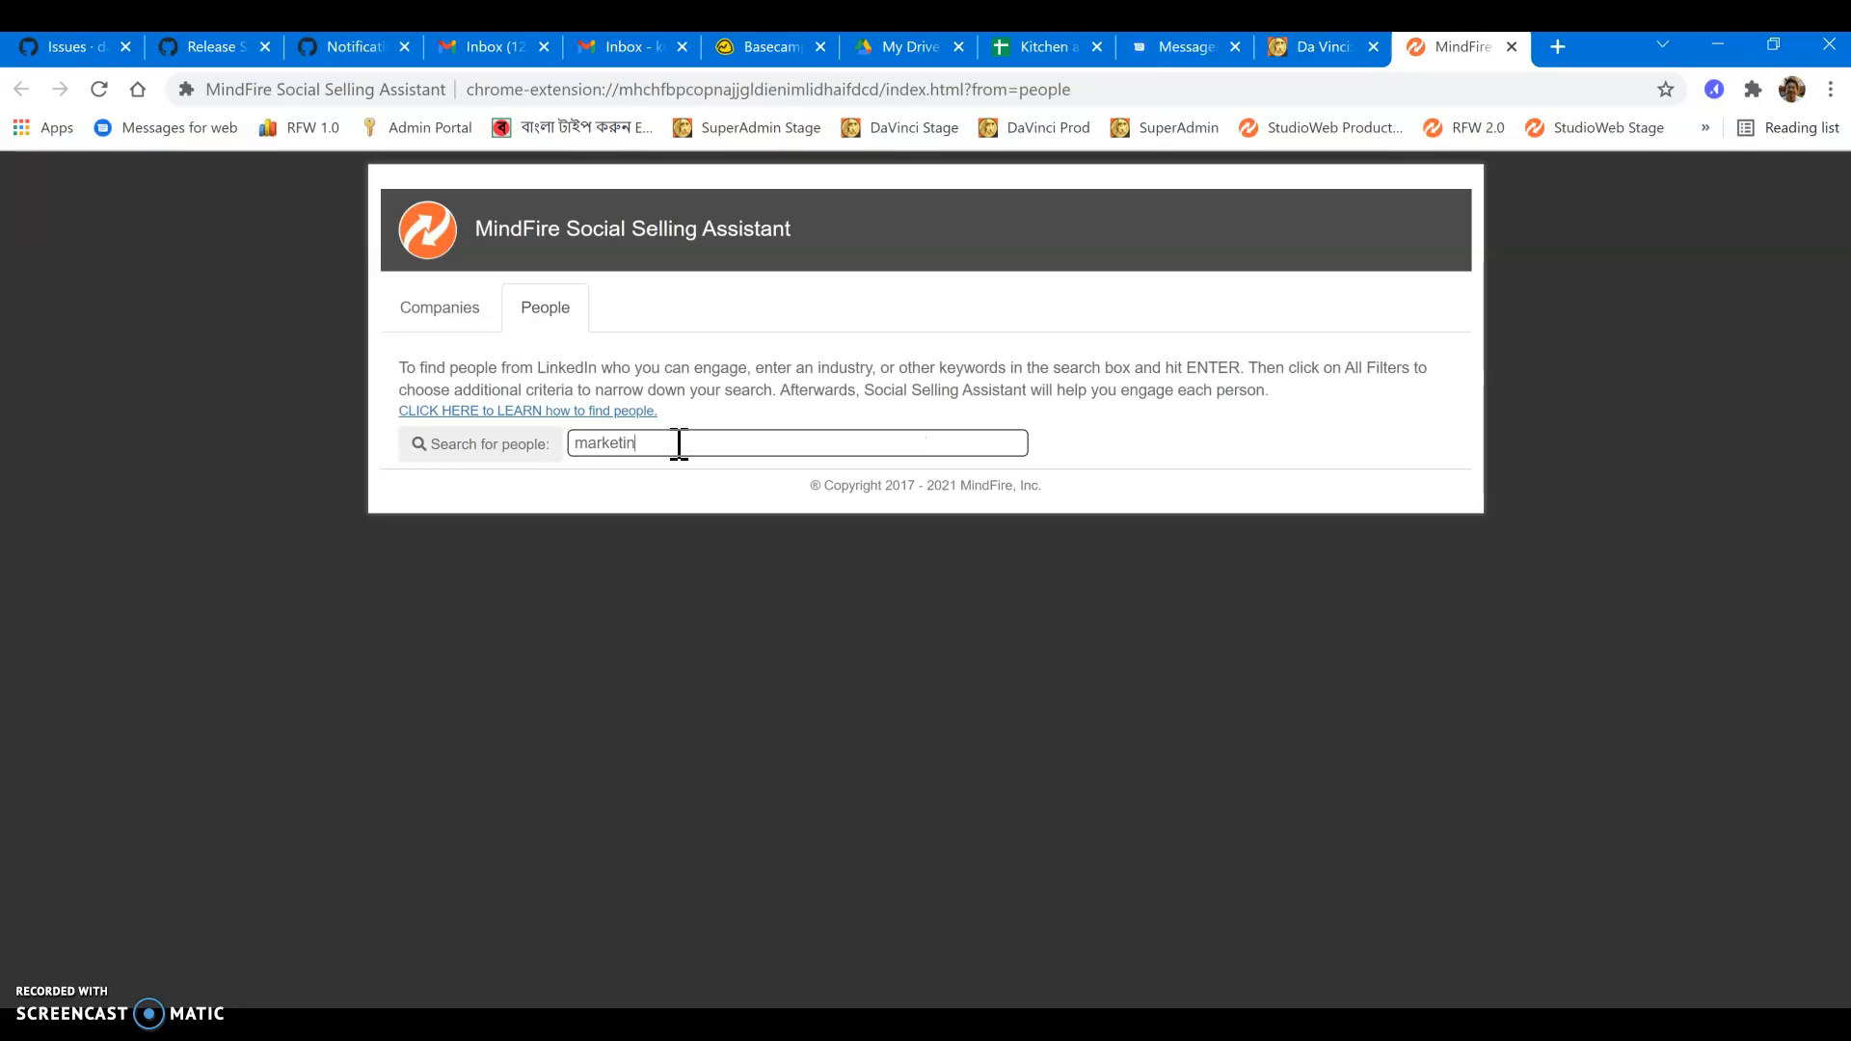
type("g")
key("Return")
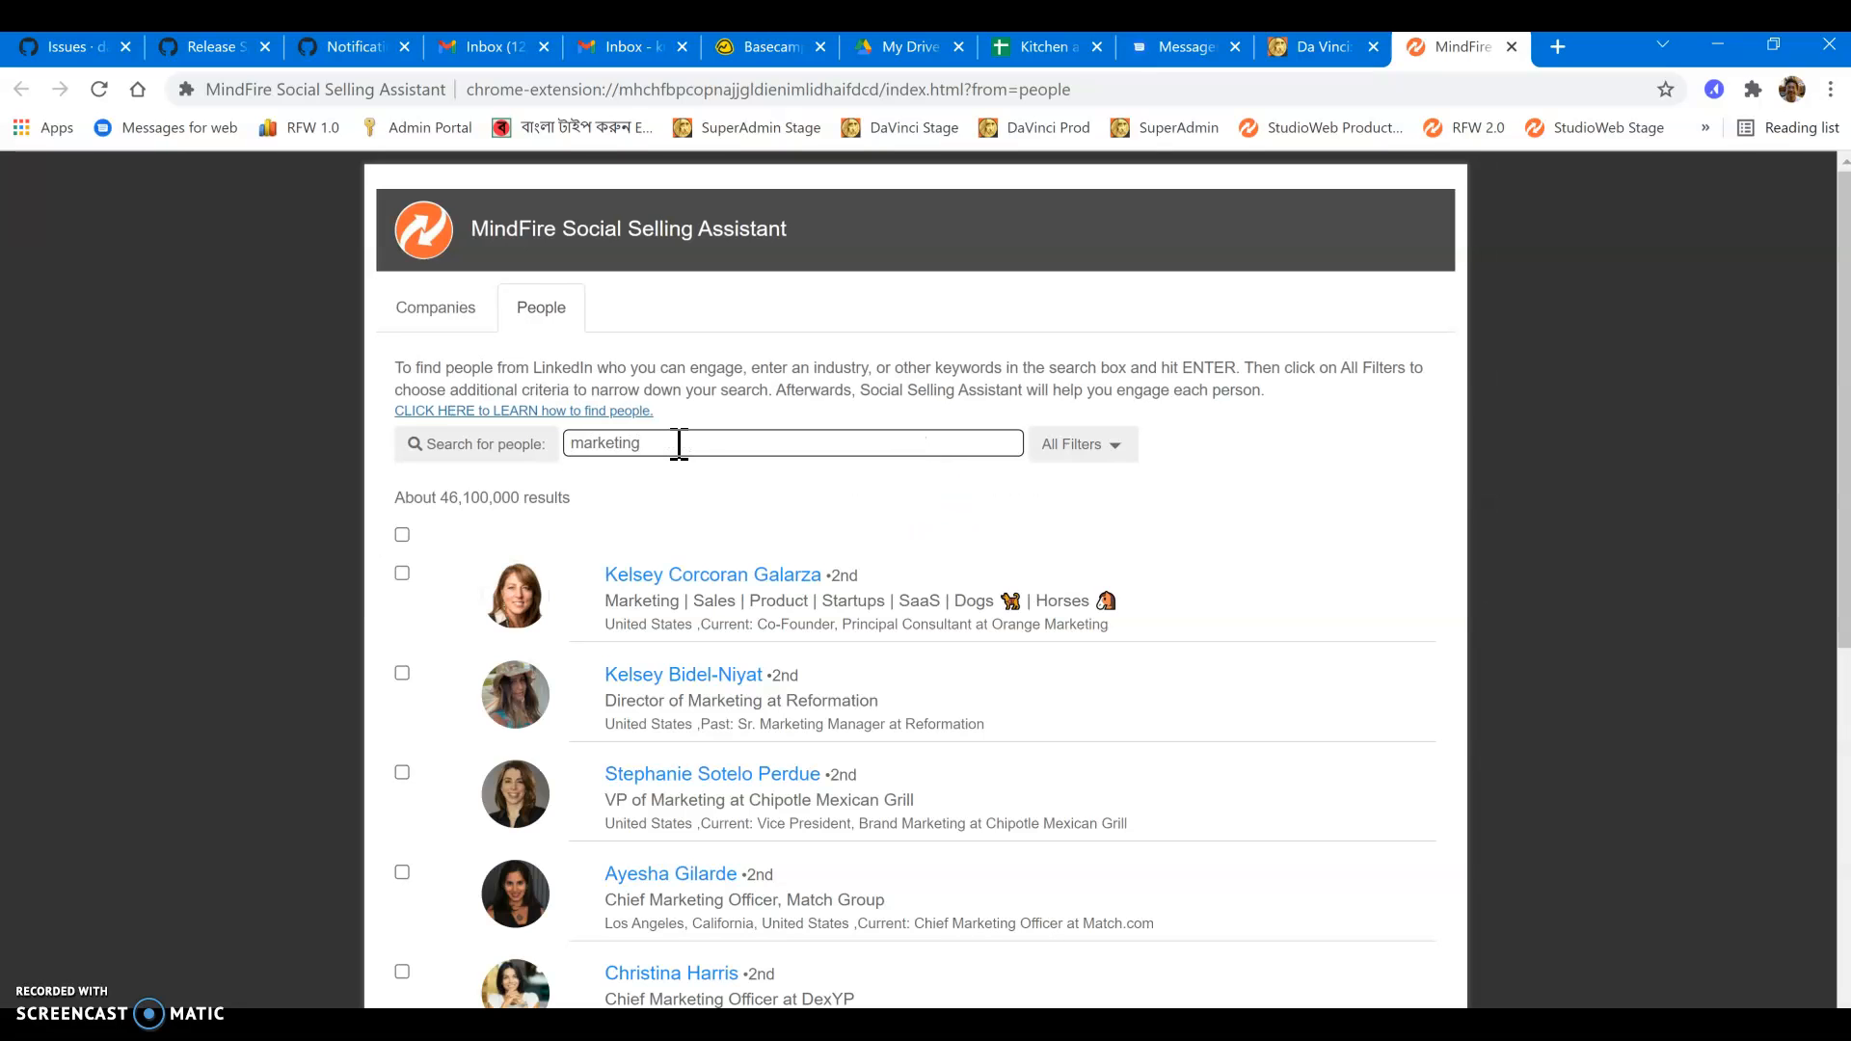
Filter the people search by the Retail industry, the title "director" and the San Francisco Bay Area location
left_click(1118, 447)
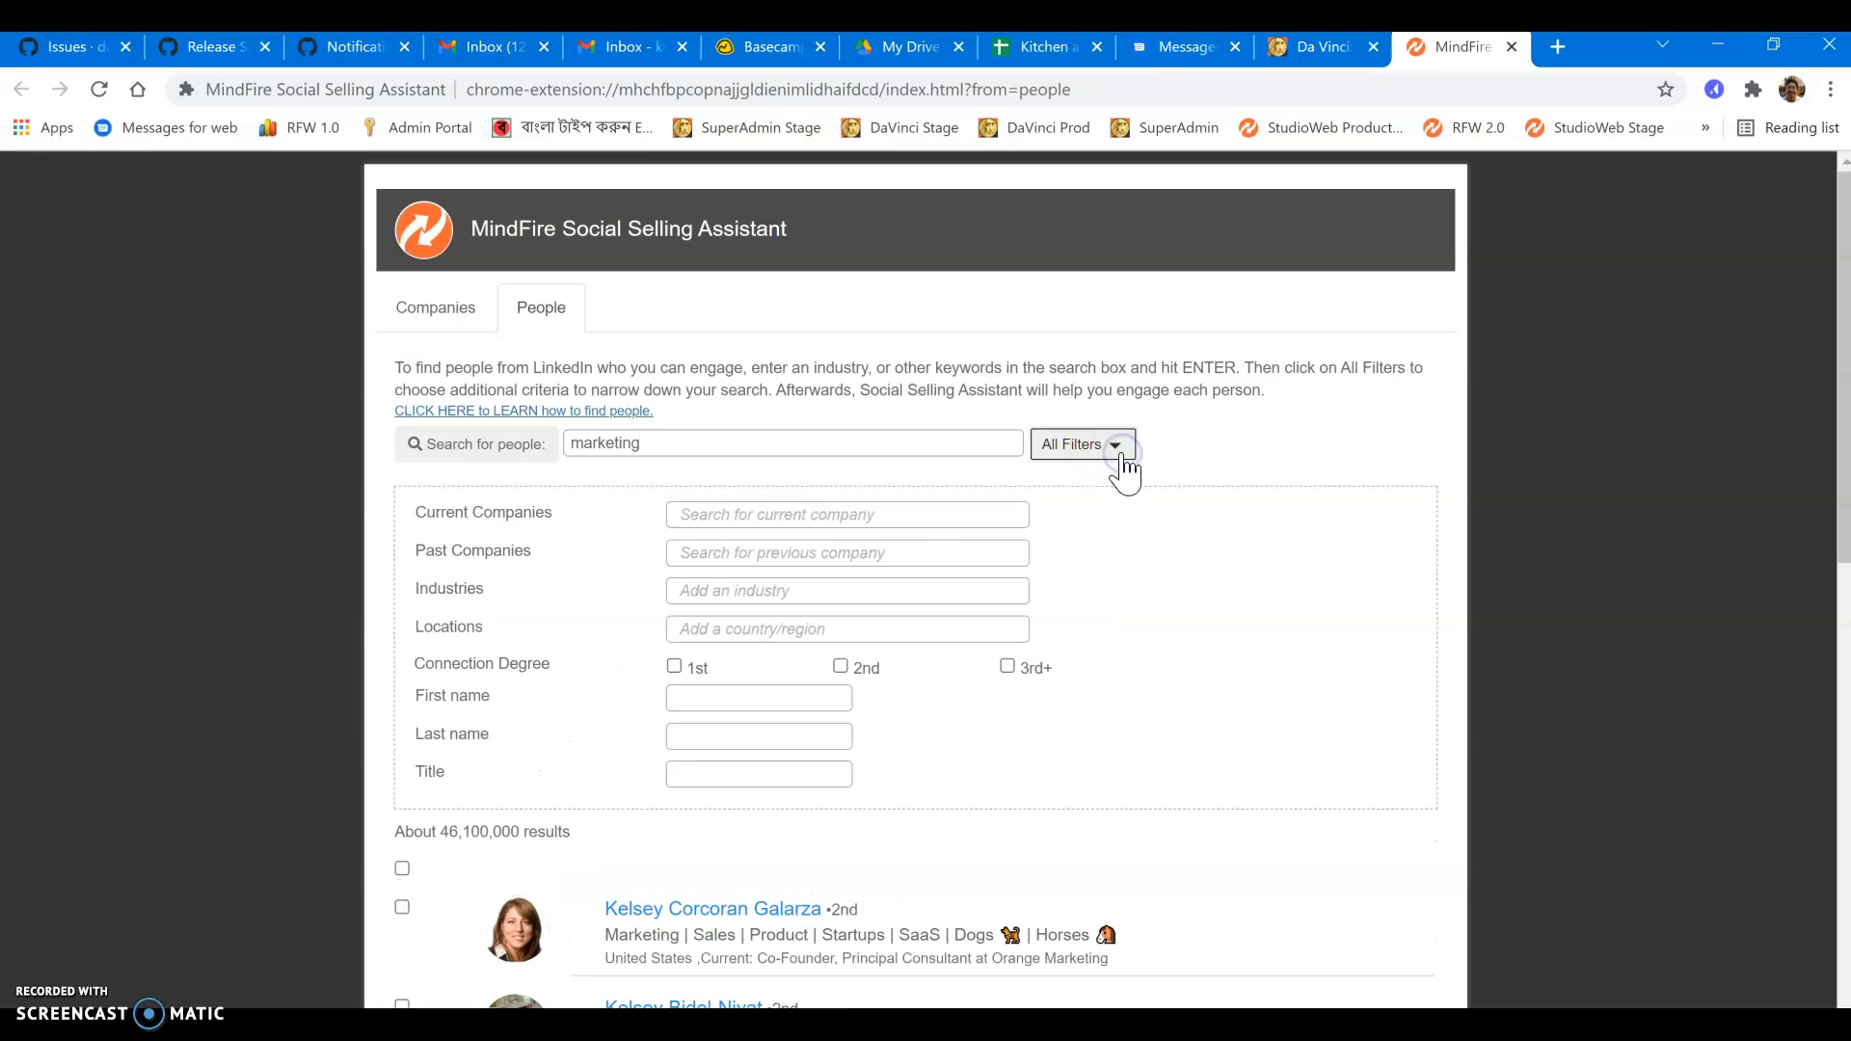
left_click(739, 595)
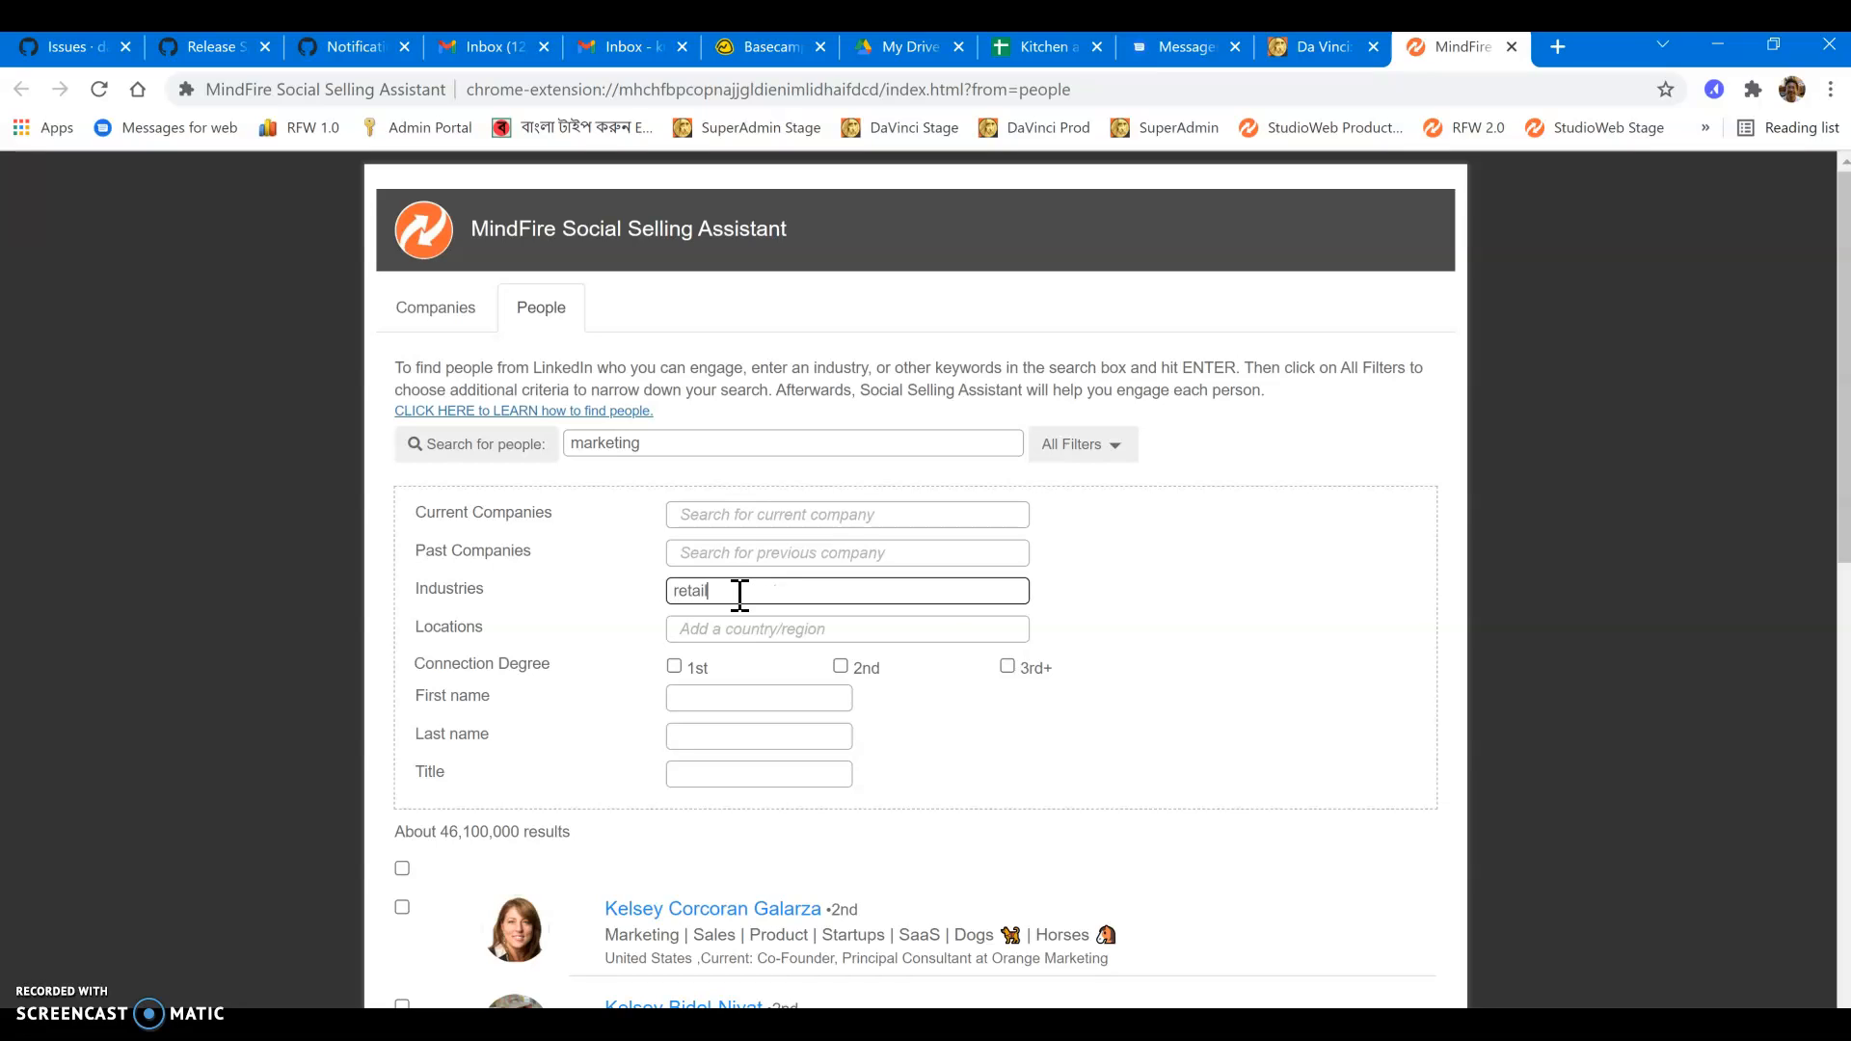
left_click(719, 640)
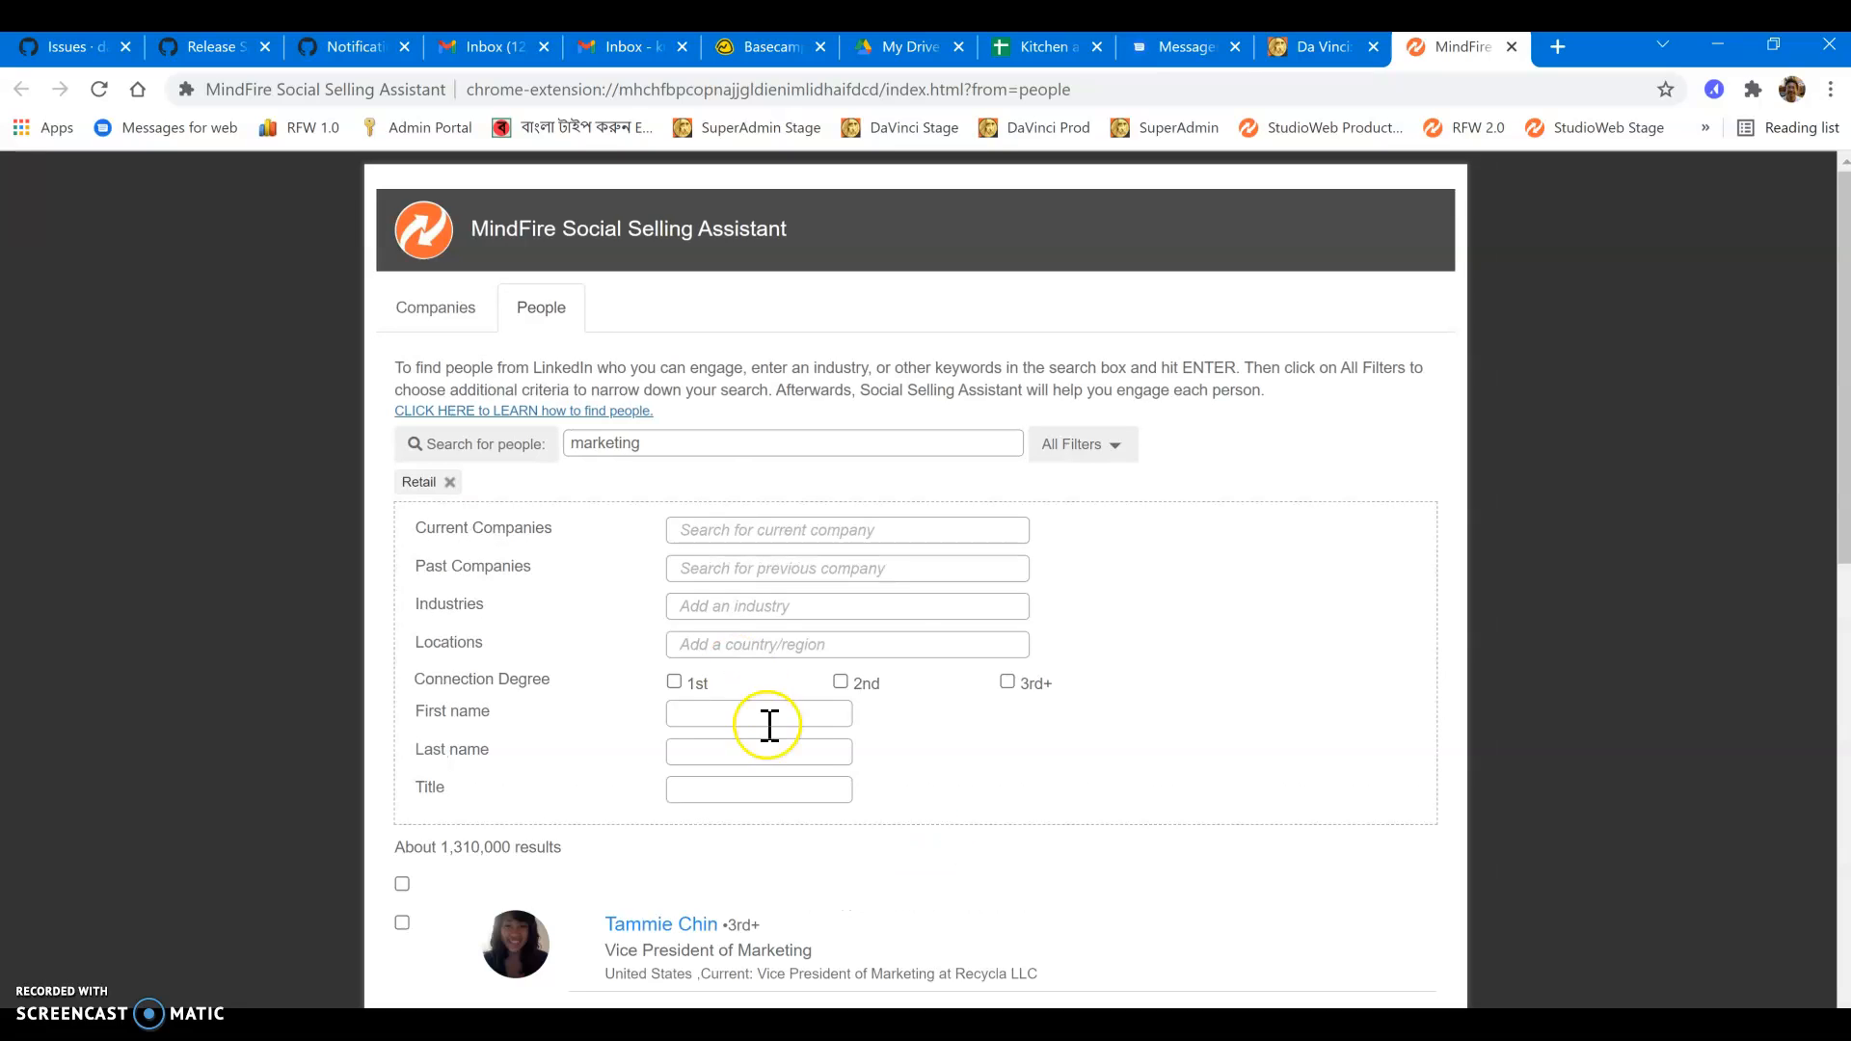
left_click(770, 792)
key("Return")
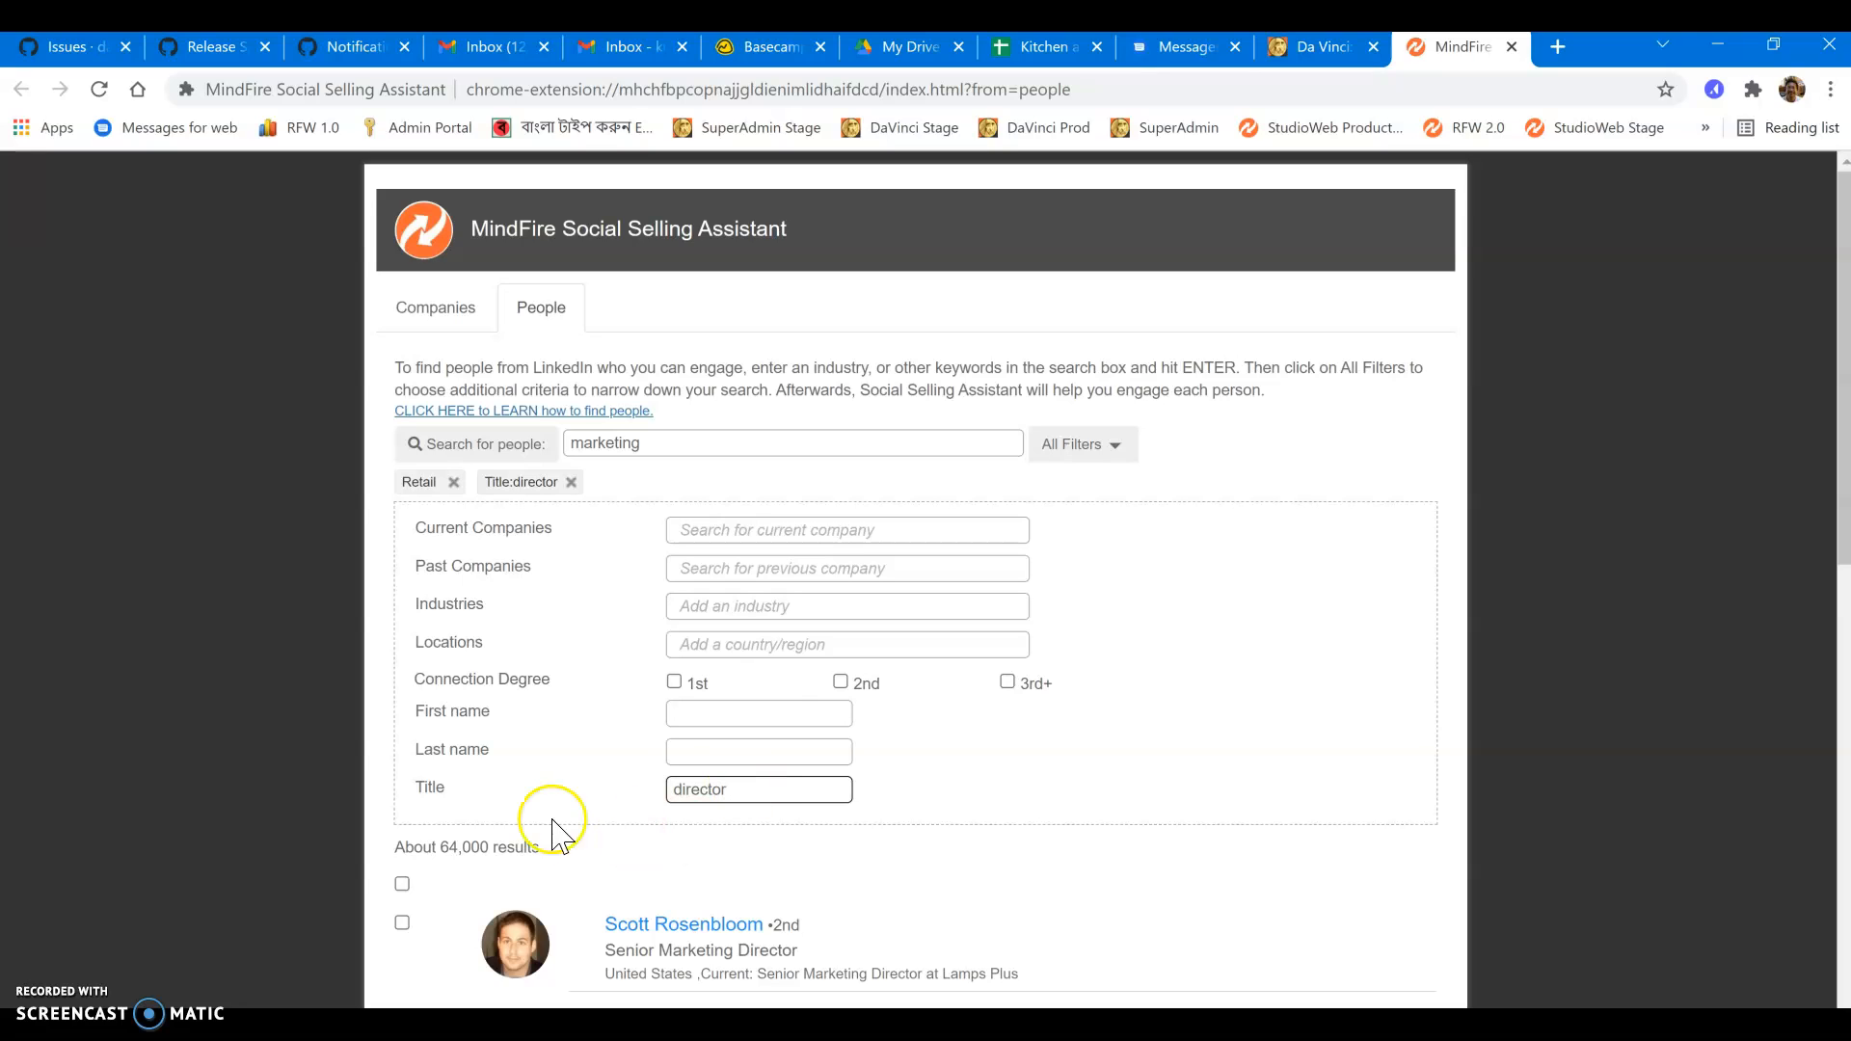
left_click(749, 646)
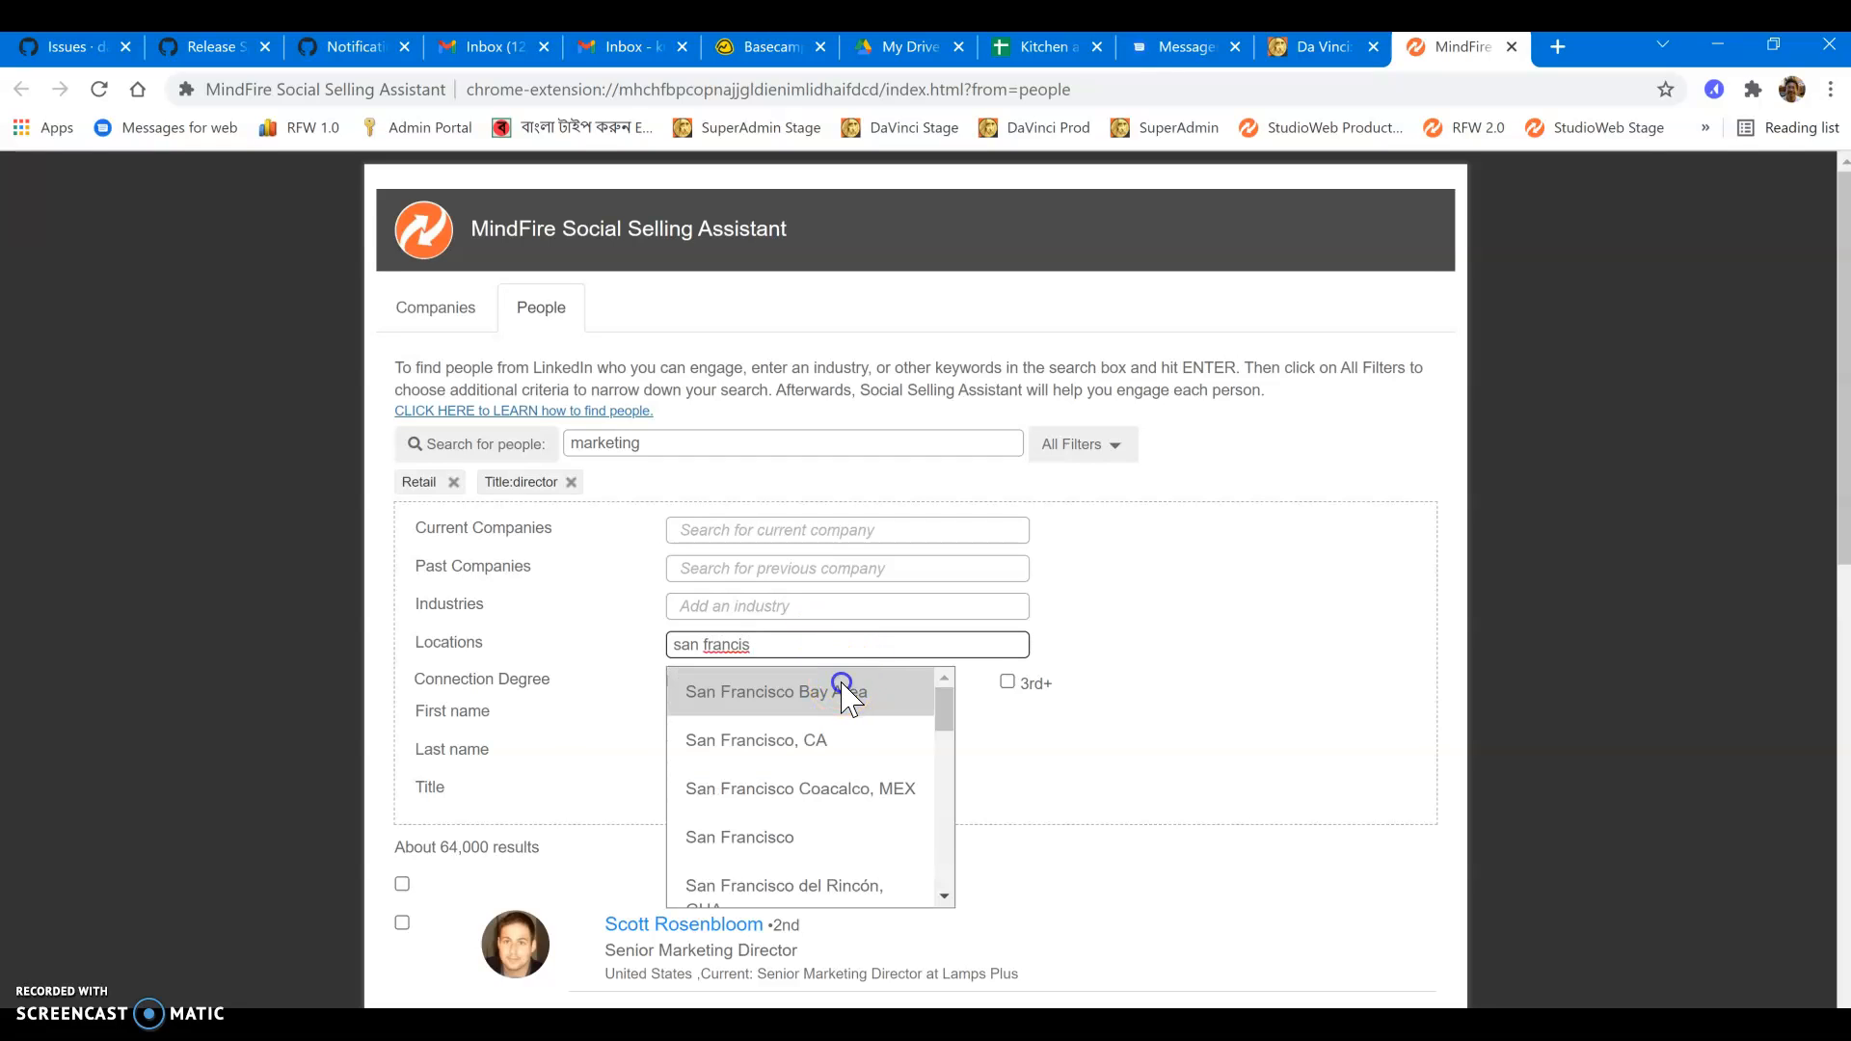
left_click(843, 690)
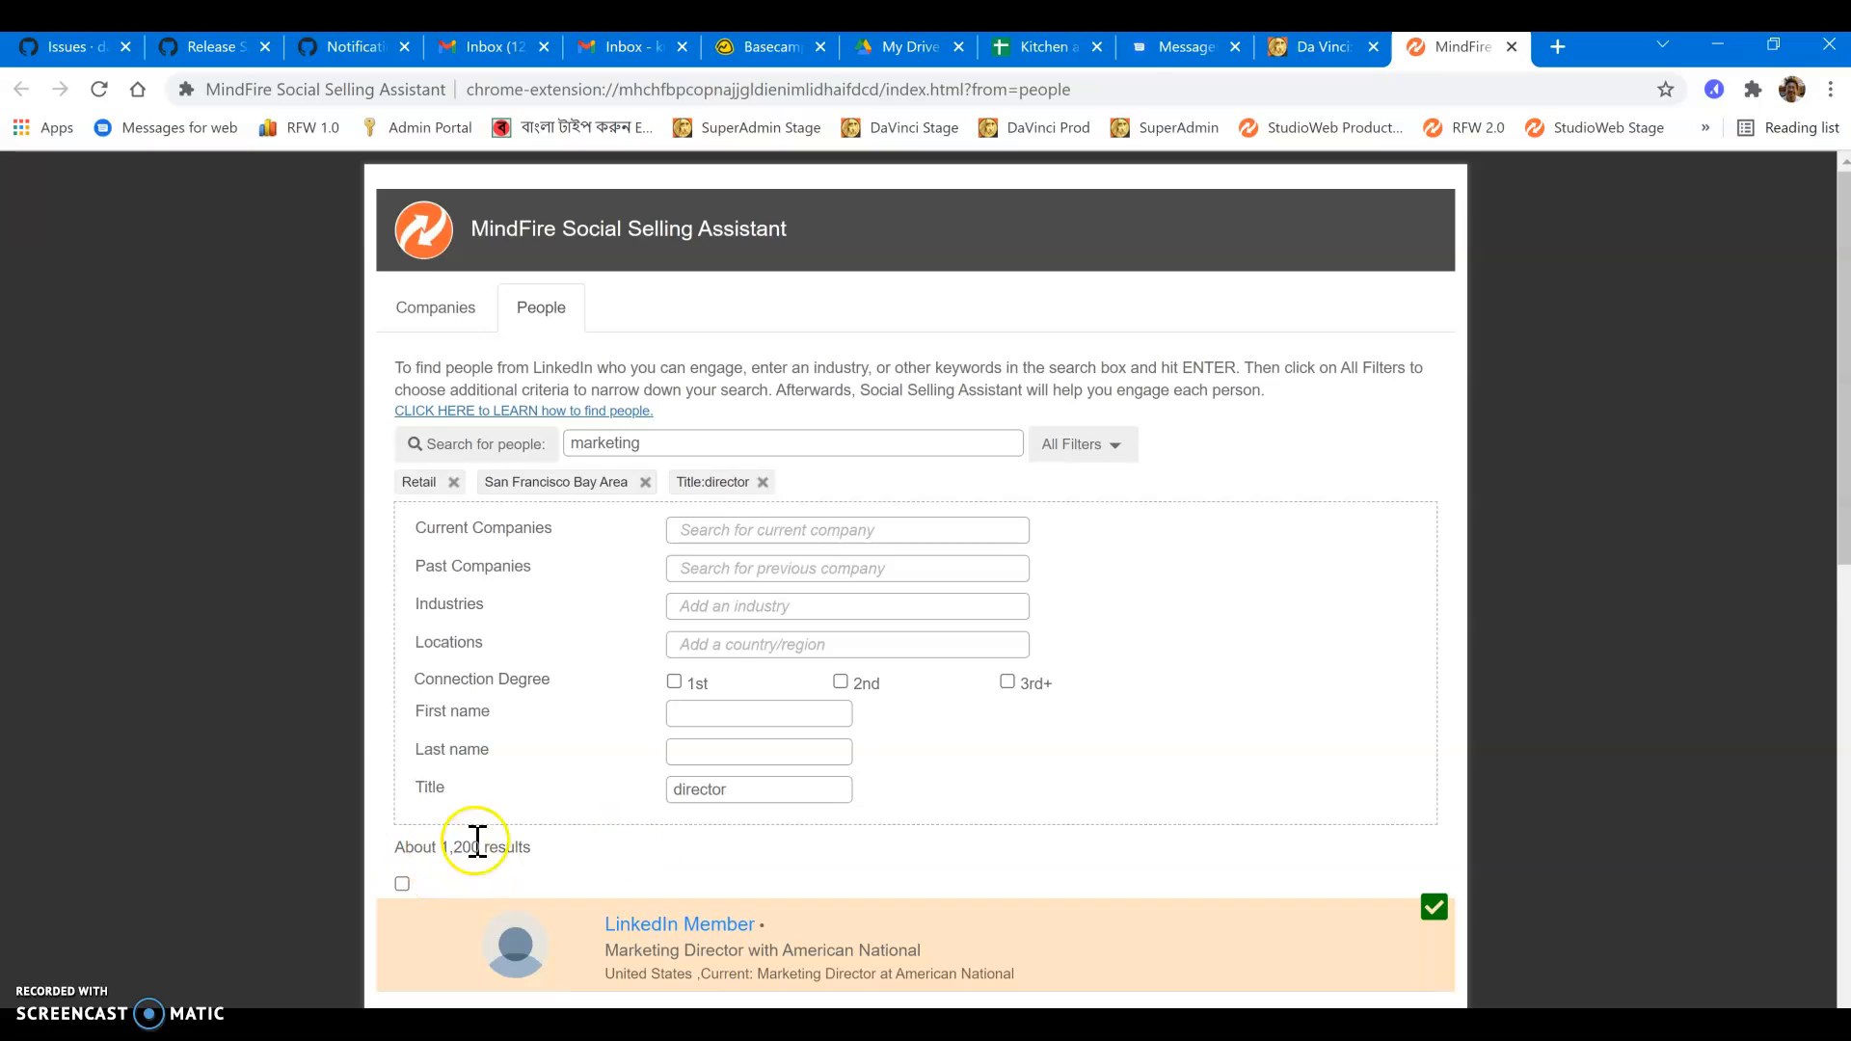
Examine the filtered people on the first three result pages, checking their job titles and companies
scroll(612, 845, "down", 3)
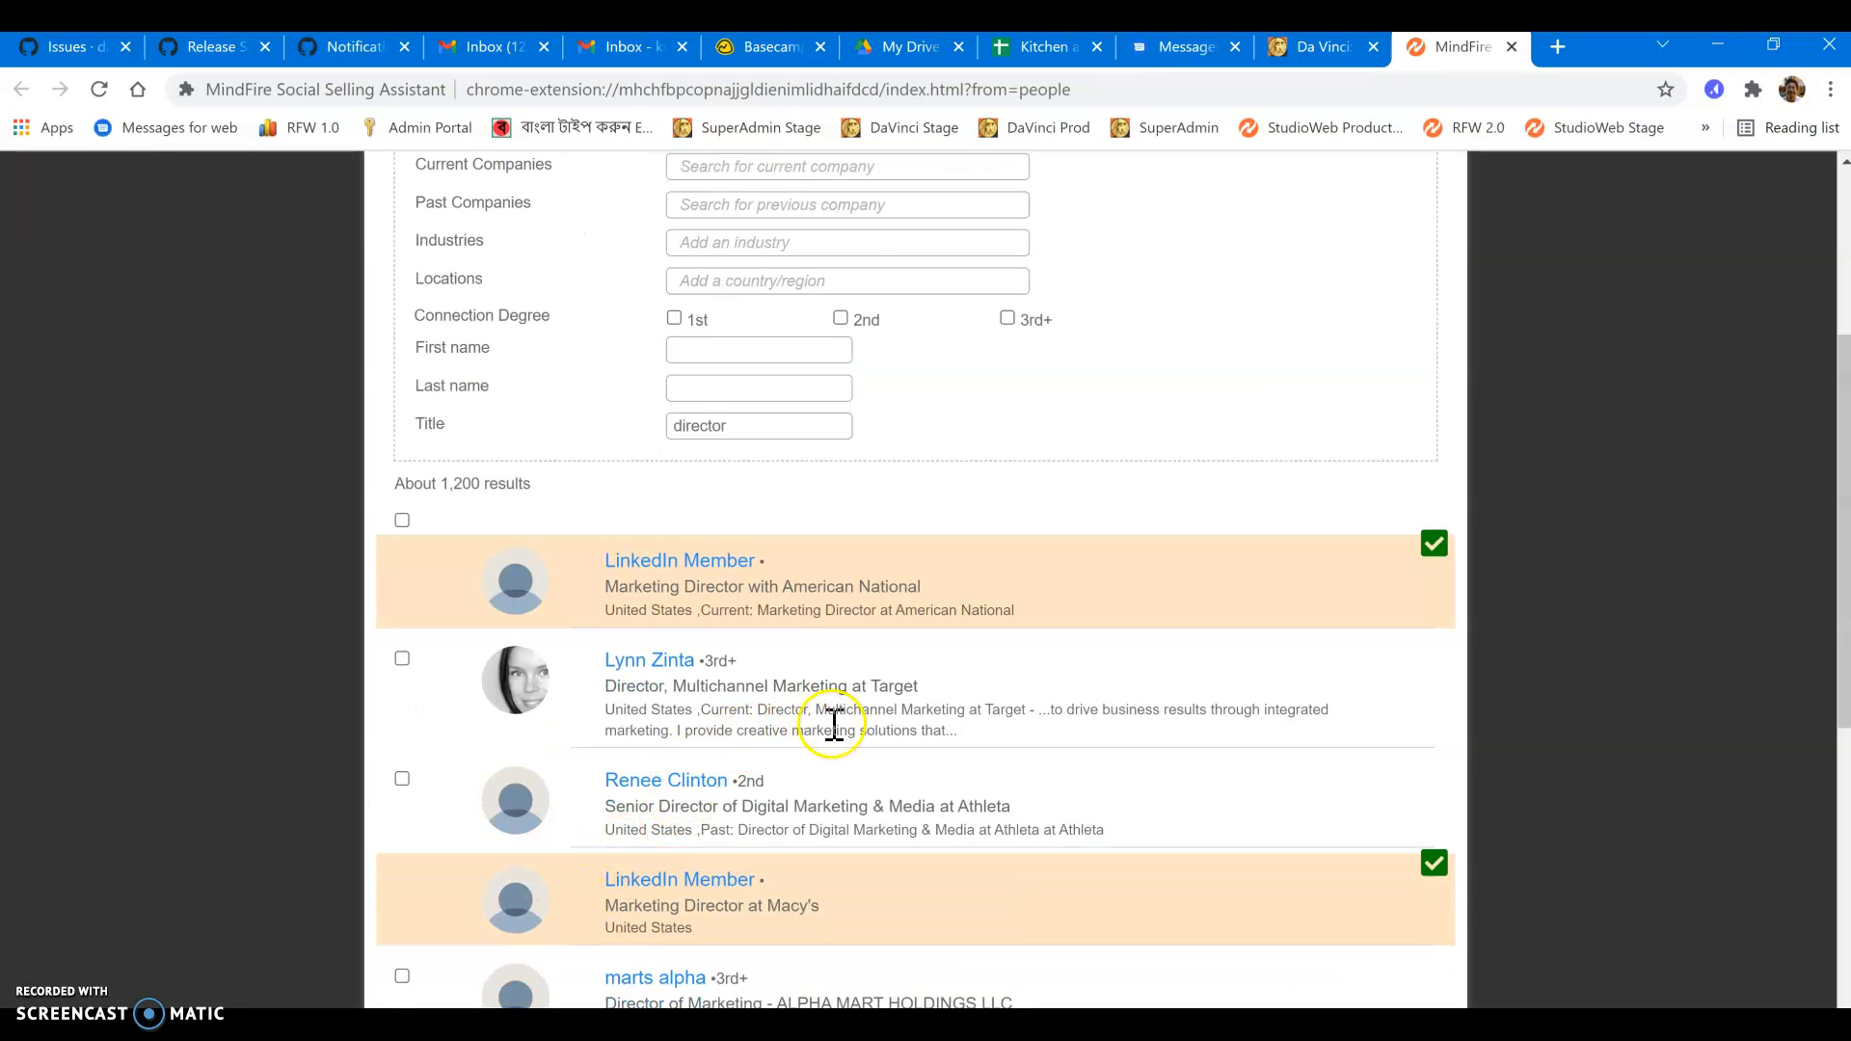
scroll(931, 810, "down", 2)
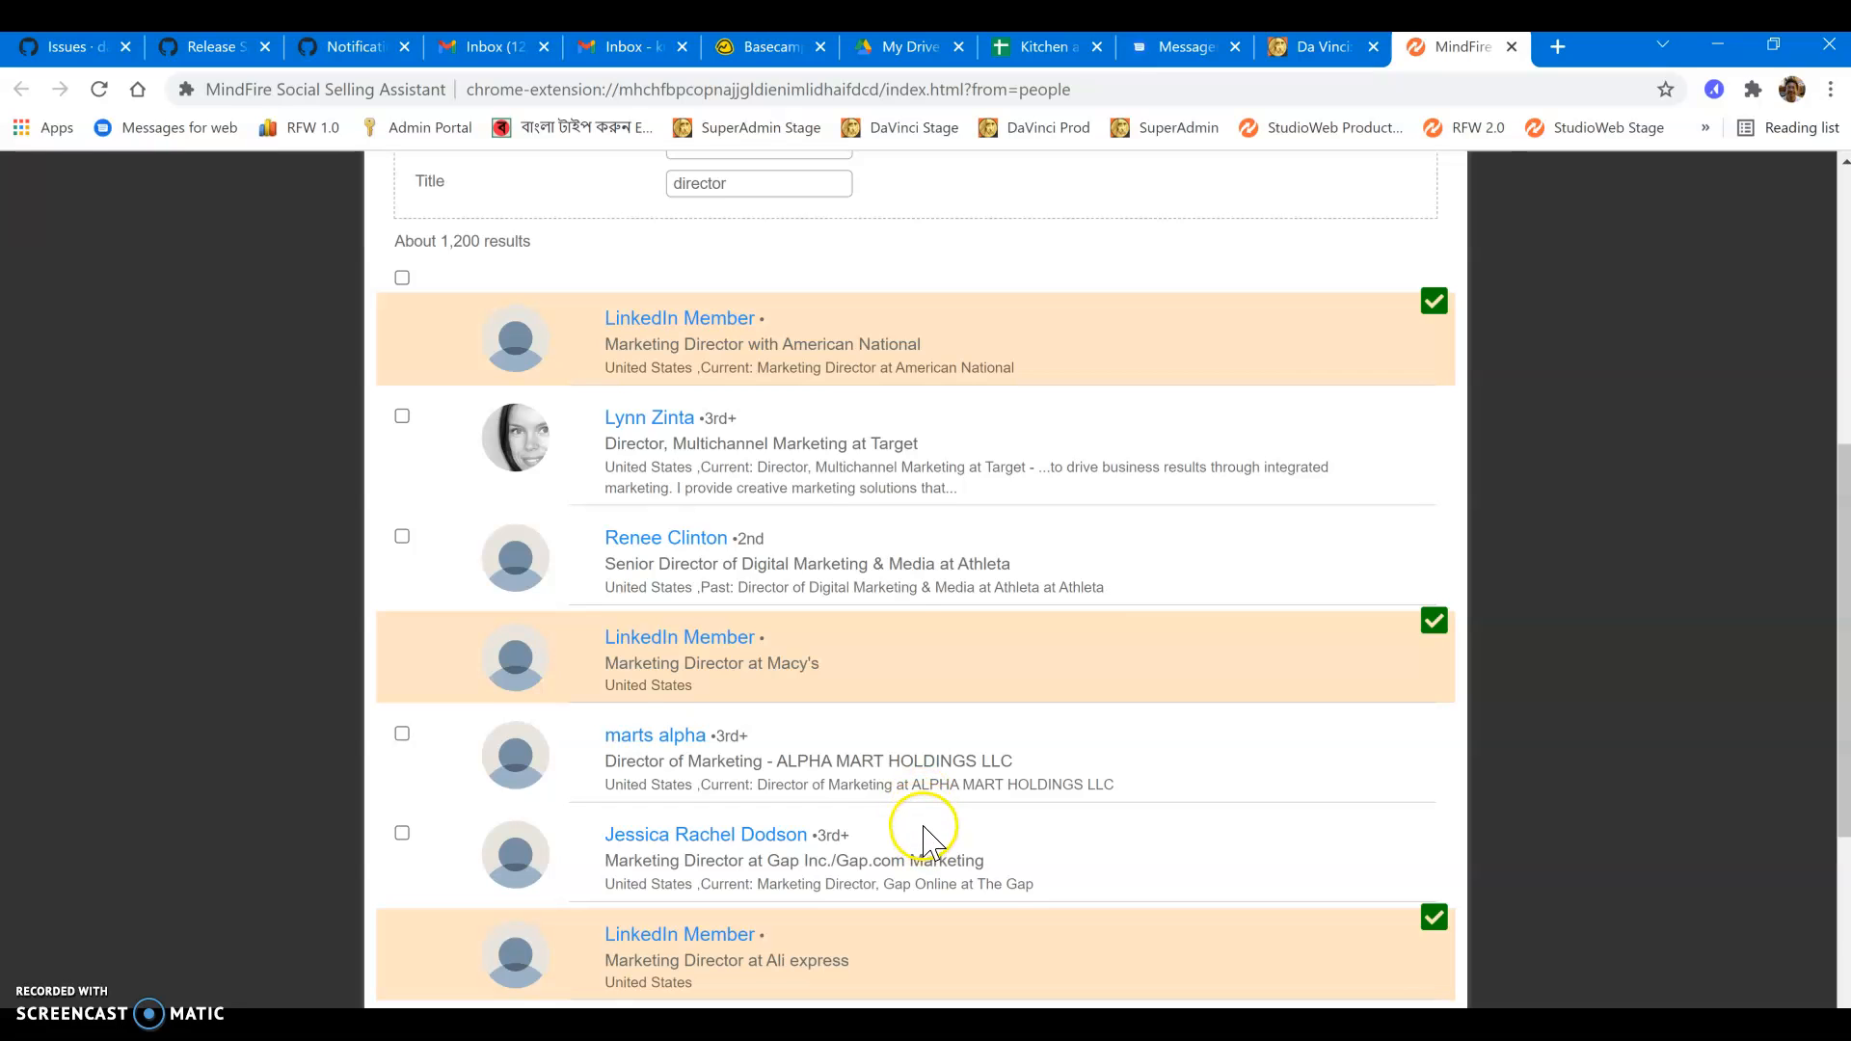
scroll(923, 819, "down", 2)
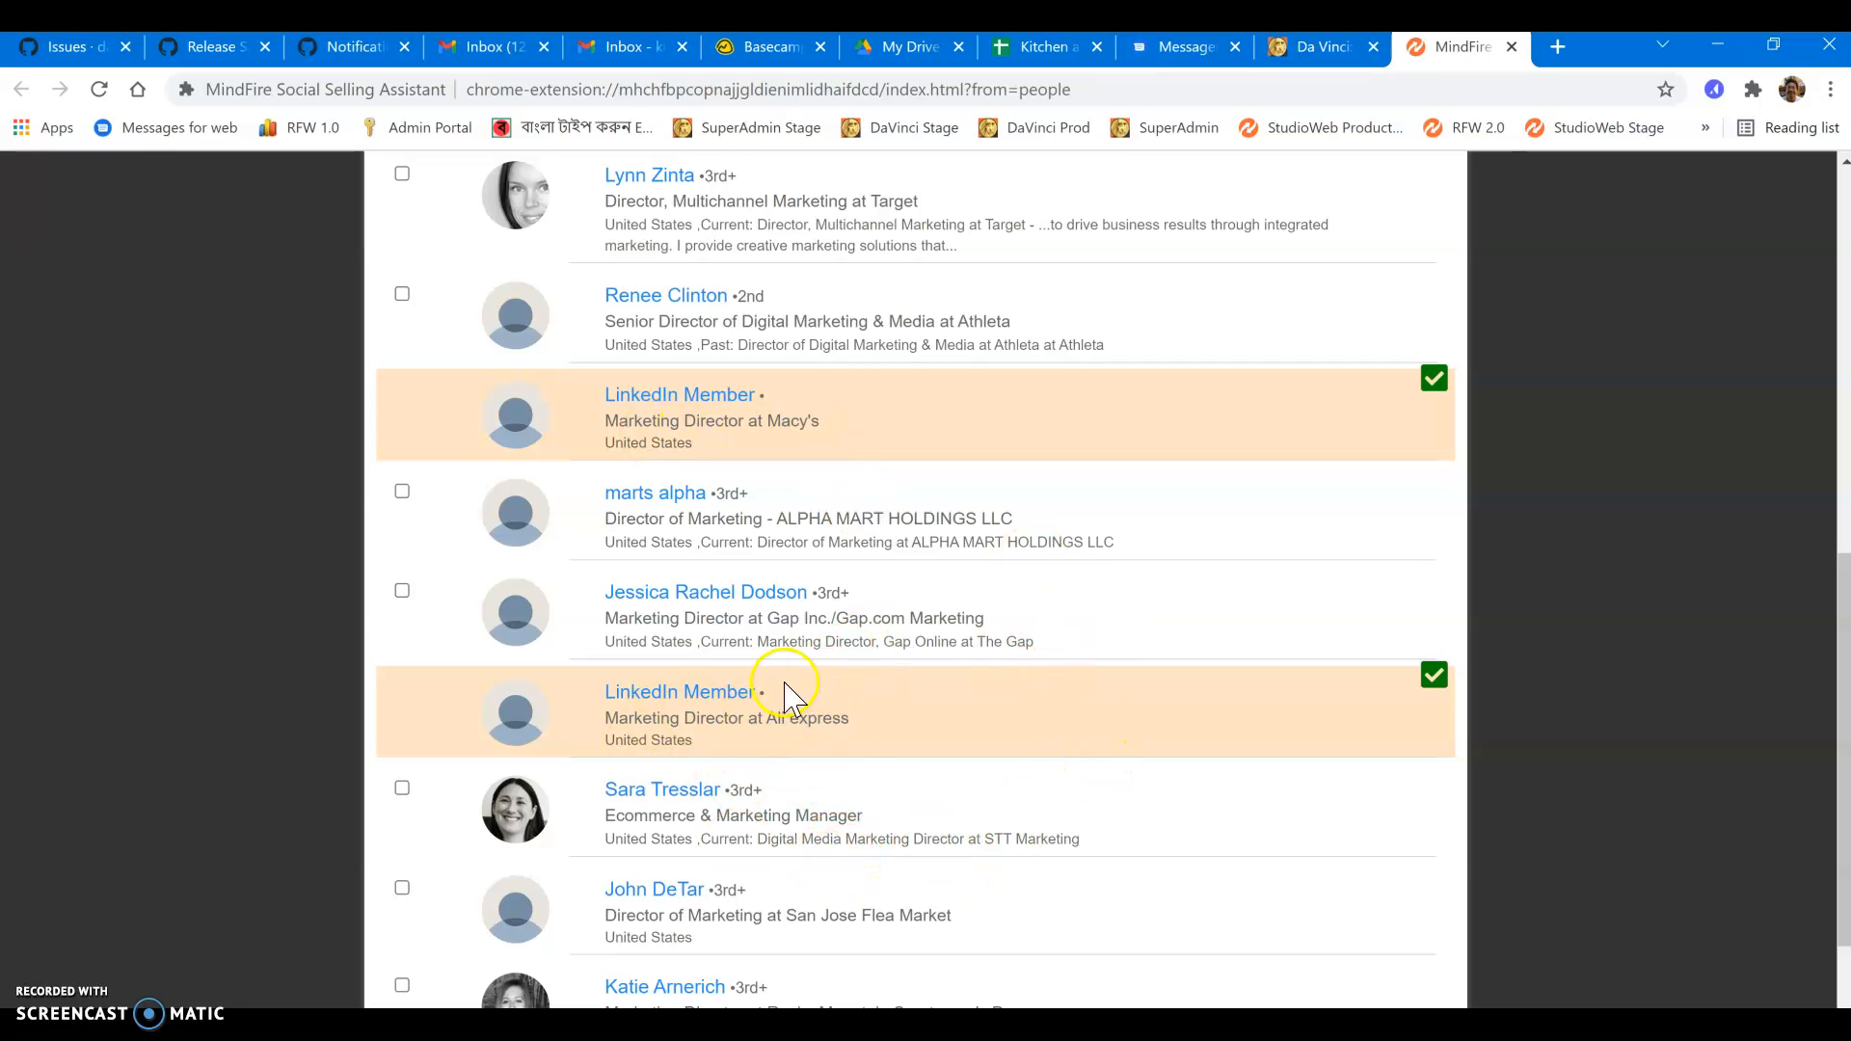
scroll(718, 866, "down", 1)
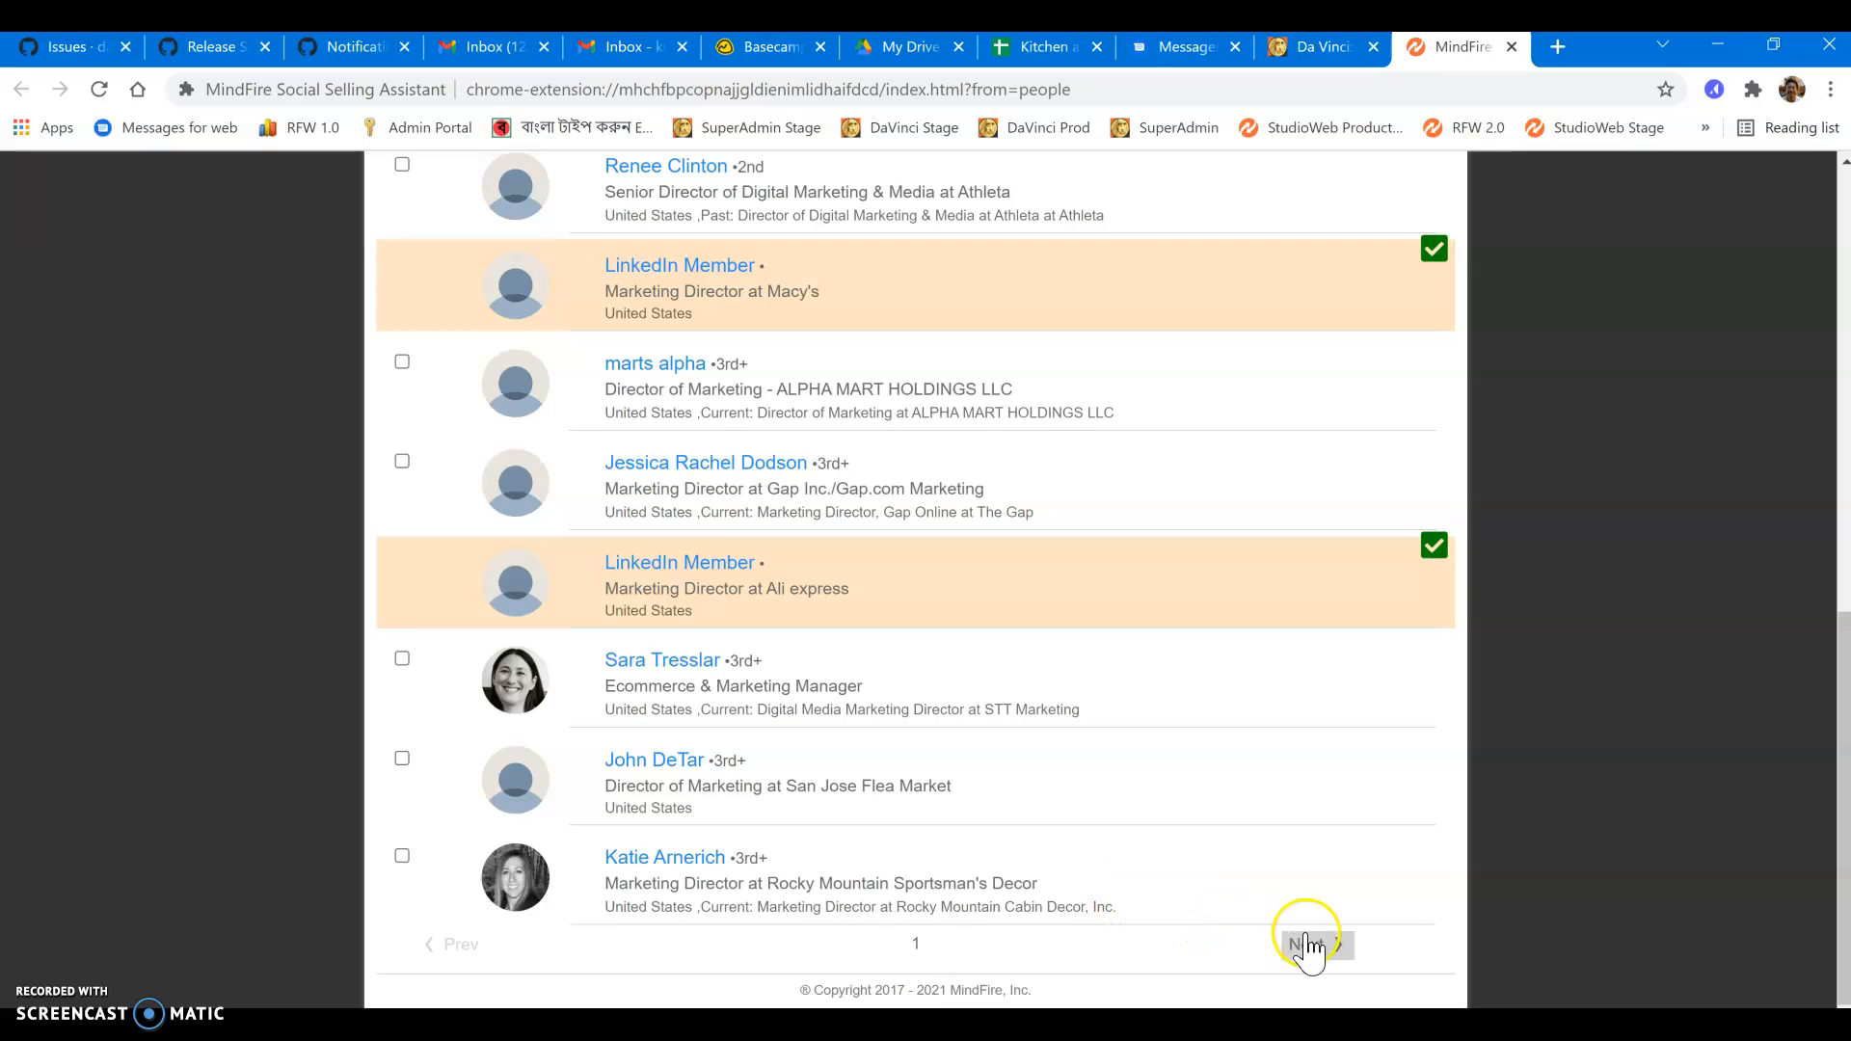
left_click(1307, 953)
scroll(1068, 731, "down", 3)
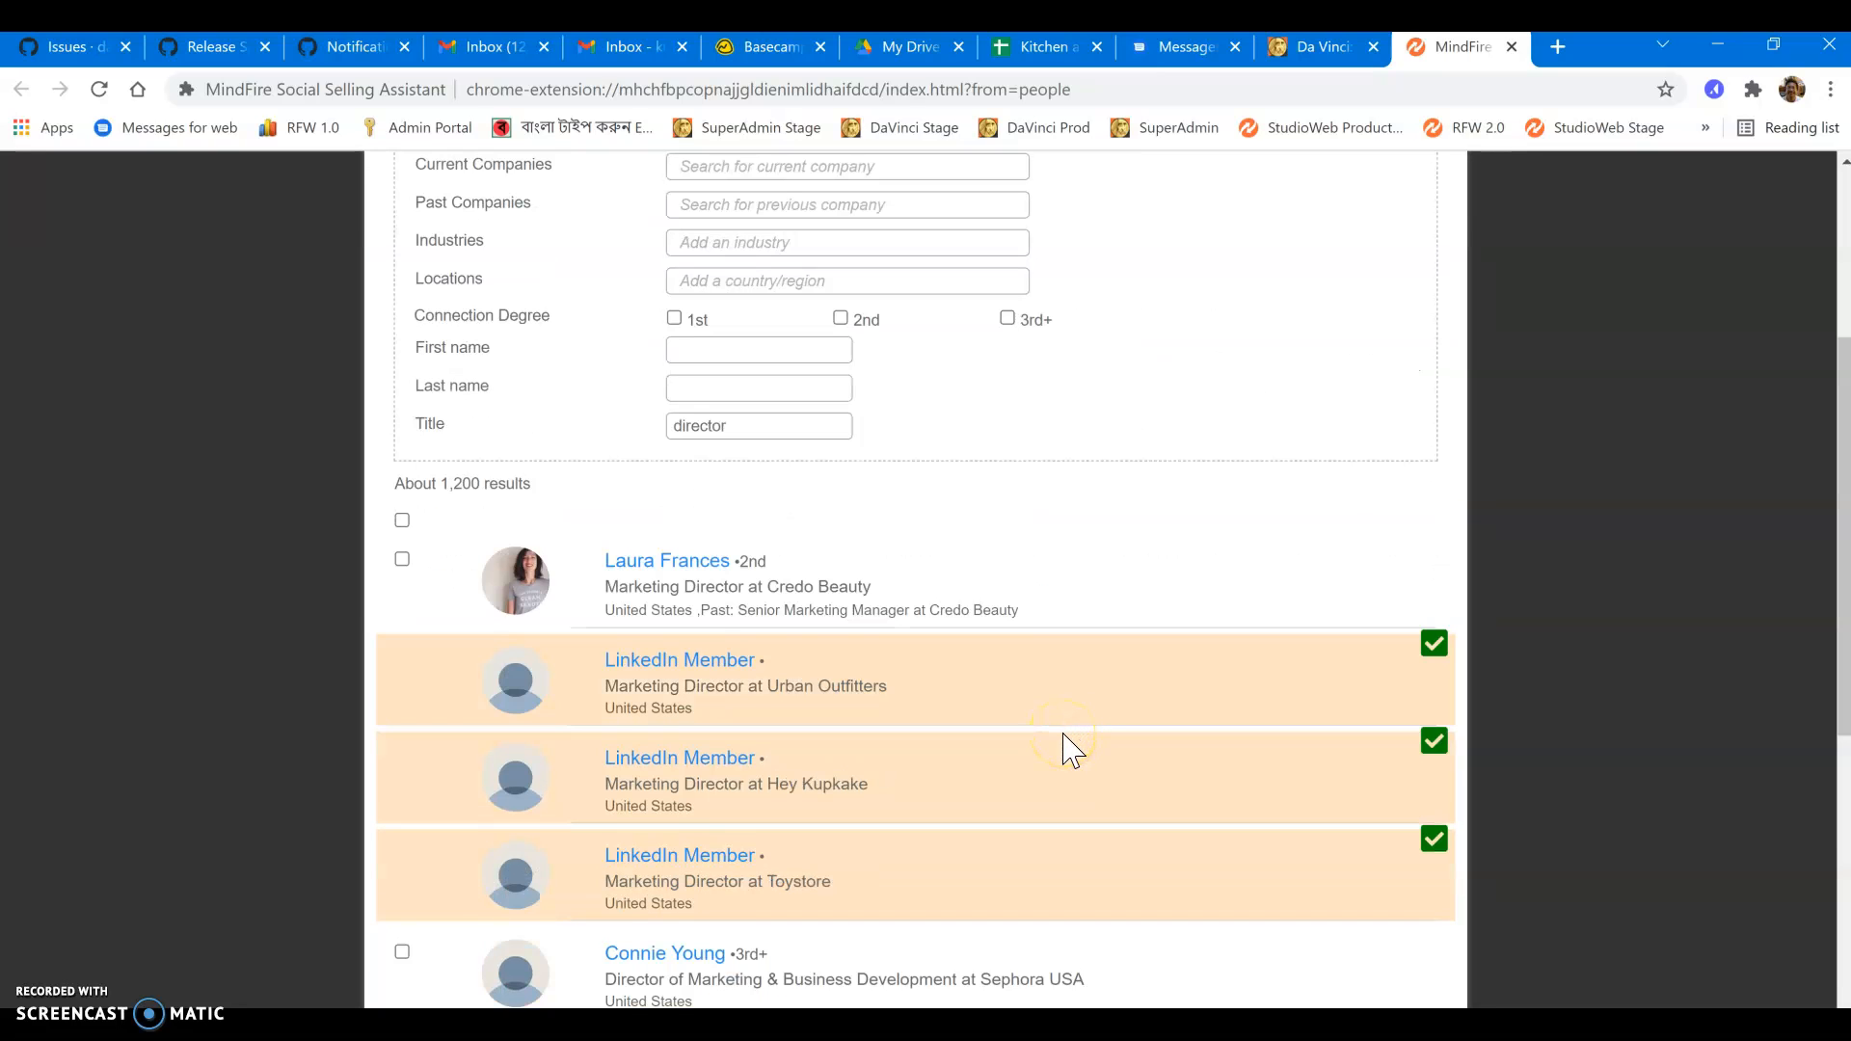
scroll(1070, 750, "down", 6)
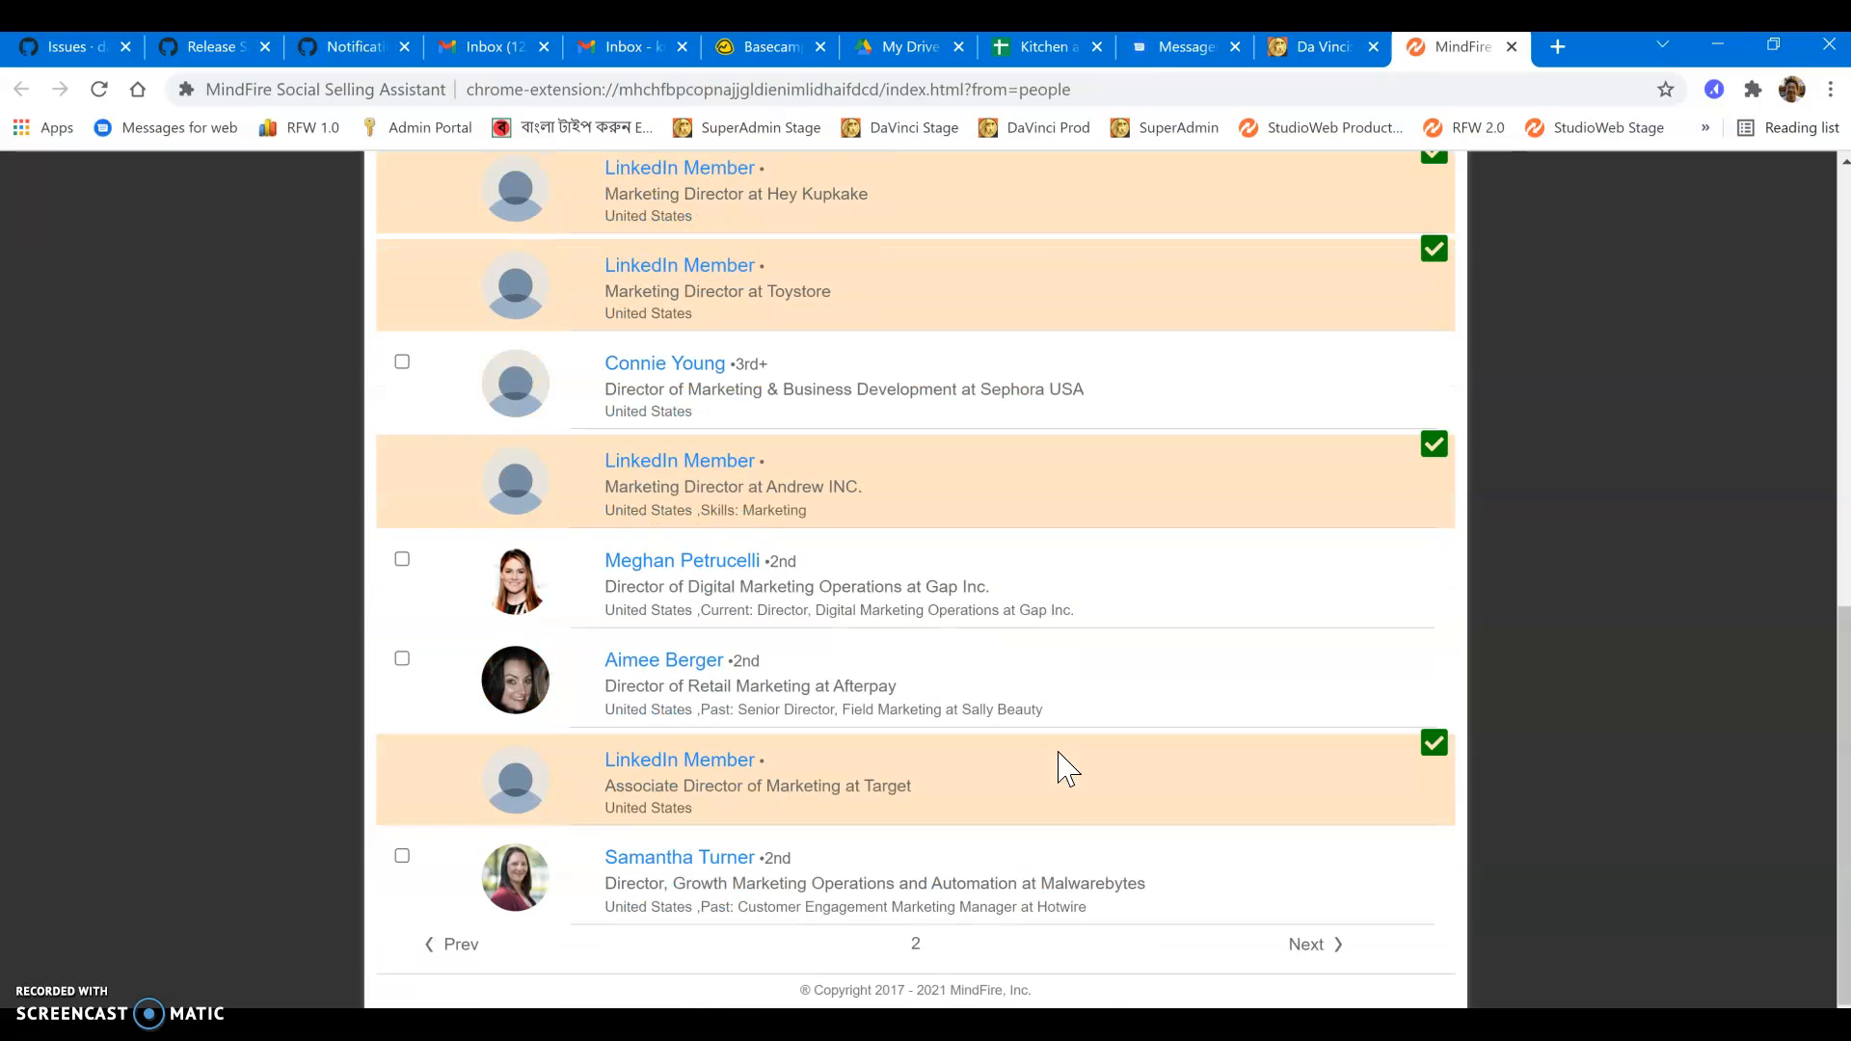
left_click(1313, 945)
scroll(1126, 786, "down", 3)
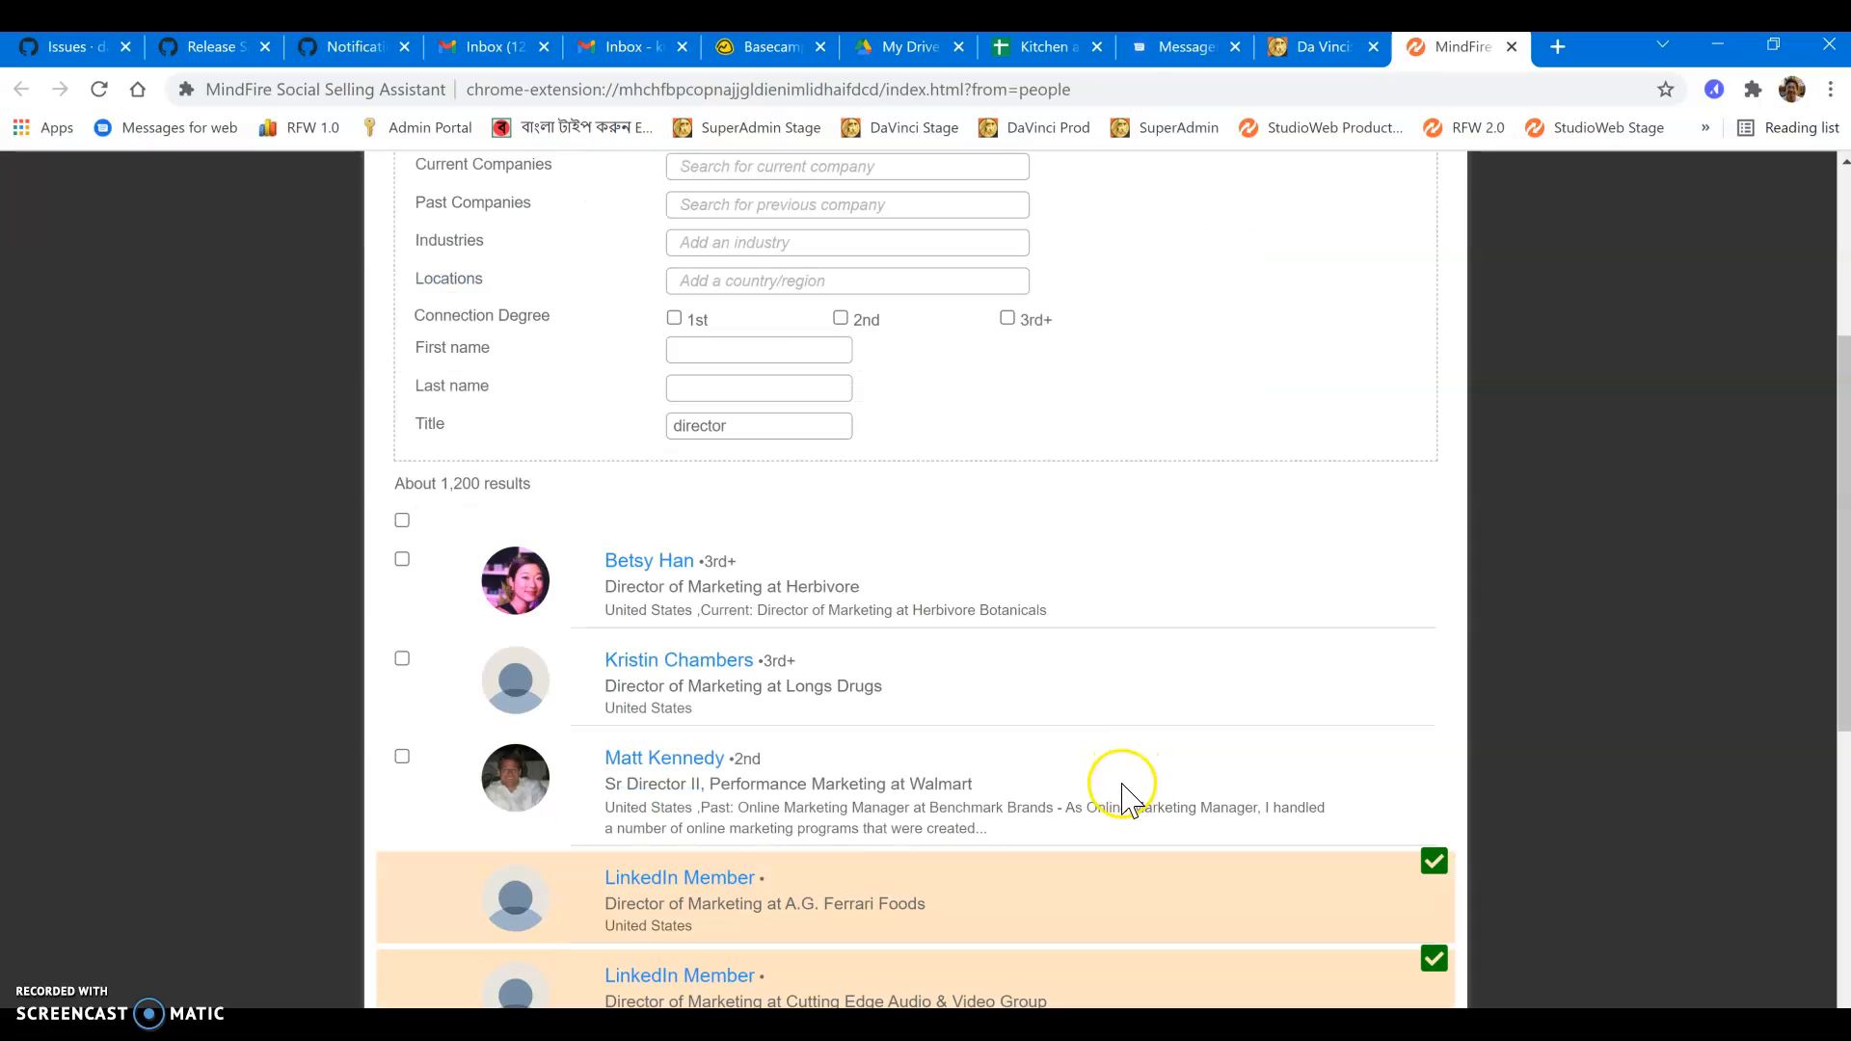
Narrow the people search to those whose current company is Walmart
scroll(1119, 771, "up", 4)
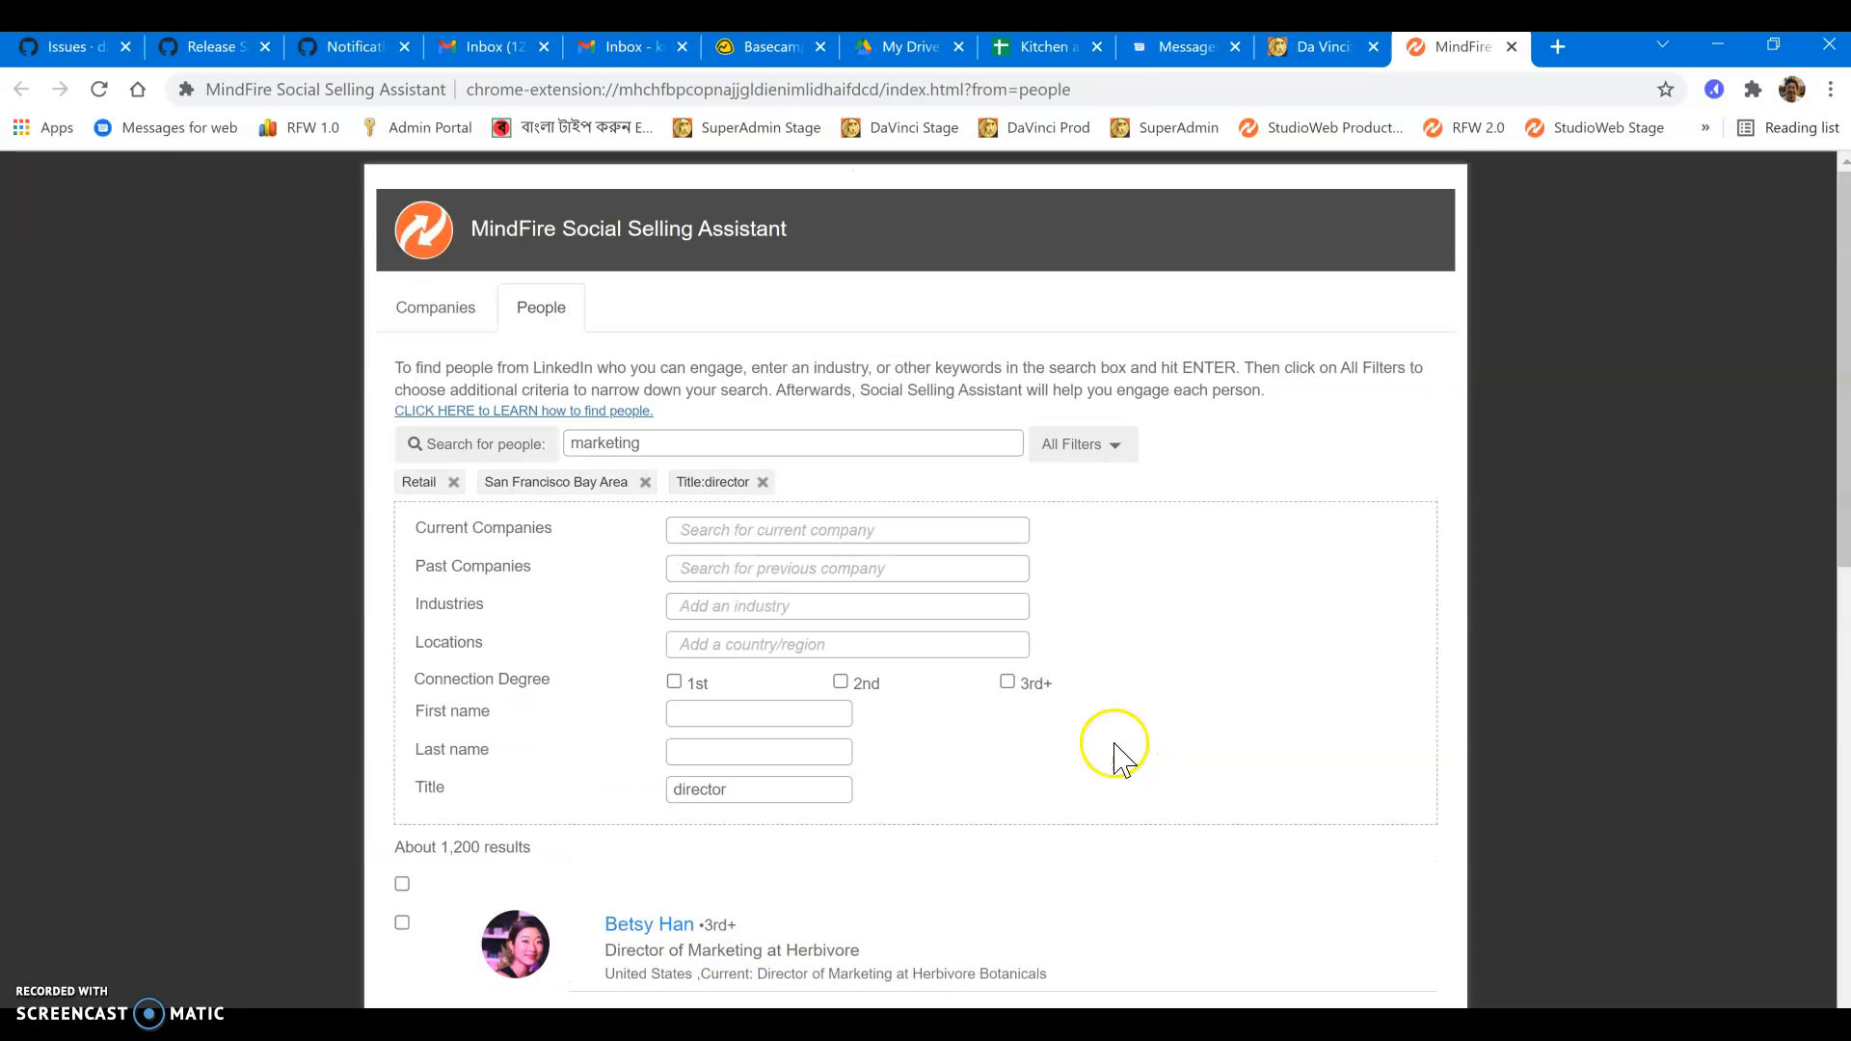
left_click(794, 534)
type("wal")
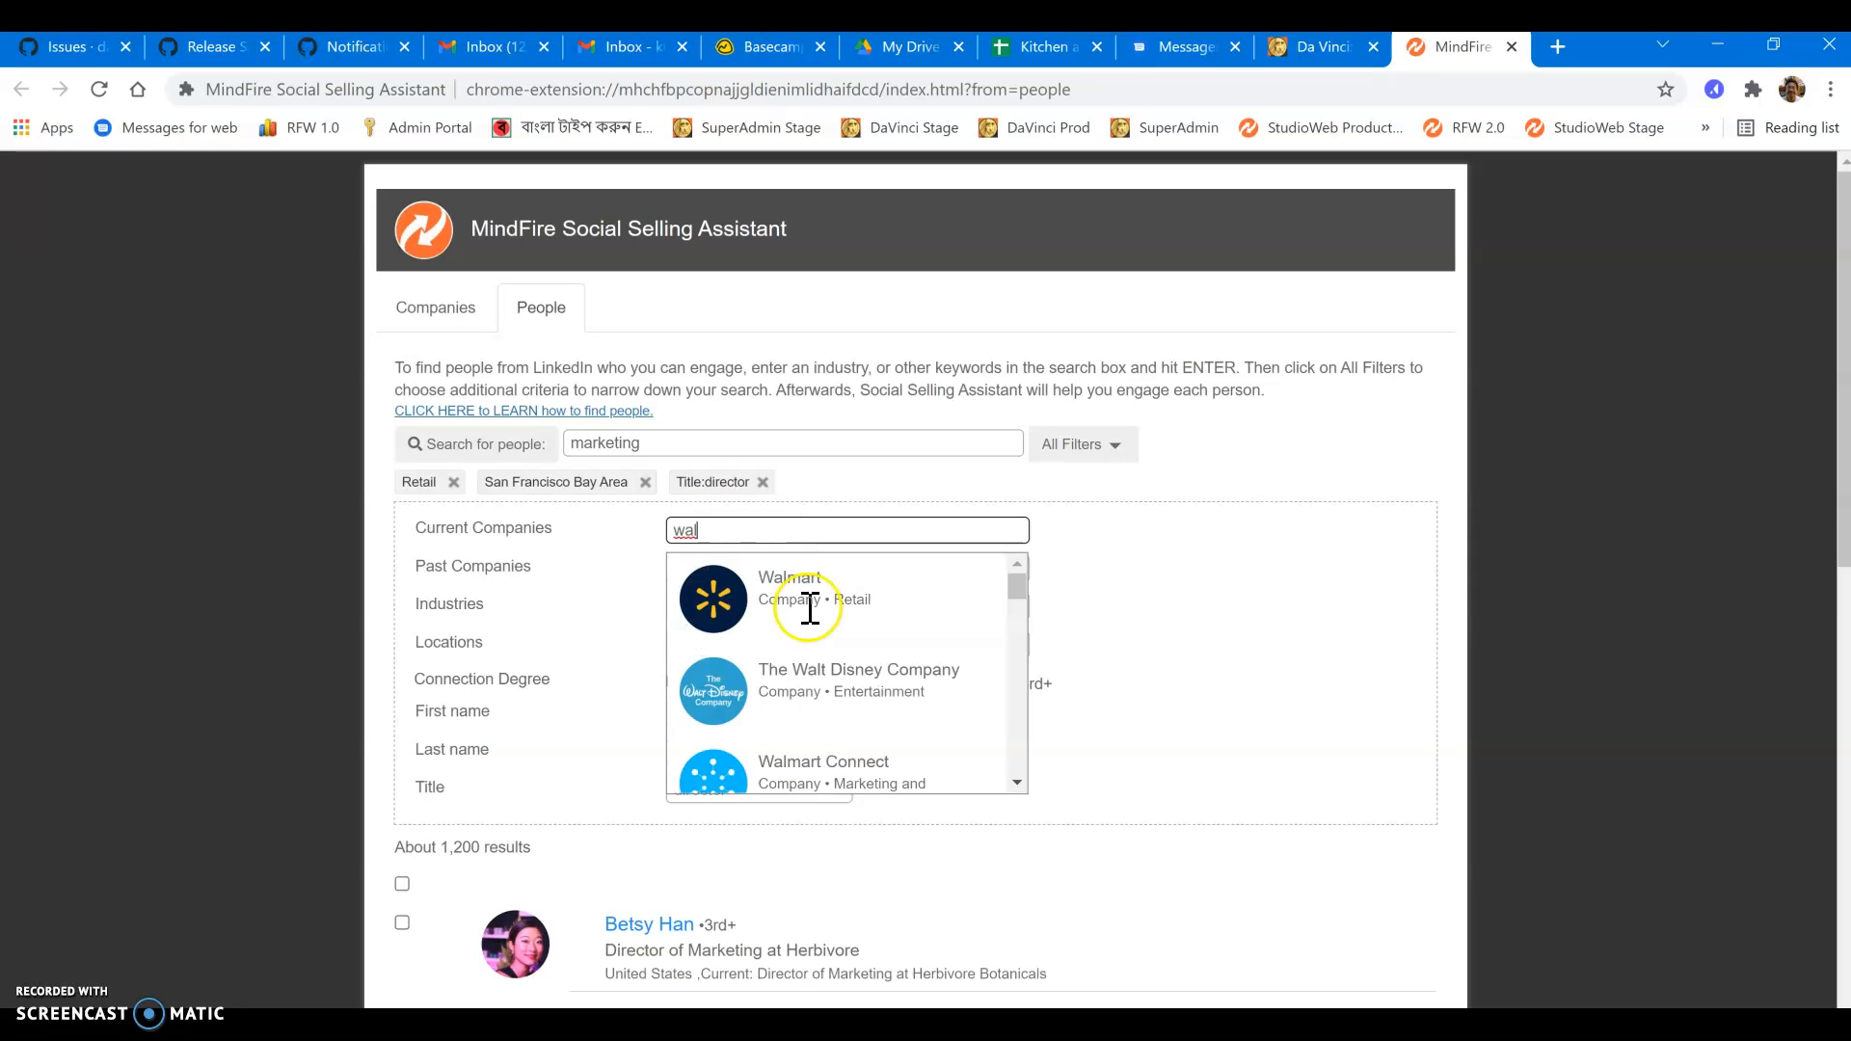
left_click(810, 607)
Select all people on the first result page and give them the new tag "Walmart Marketing"
scroll(1172, 772, "down", 1)
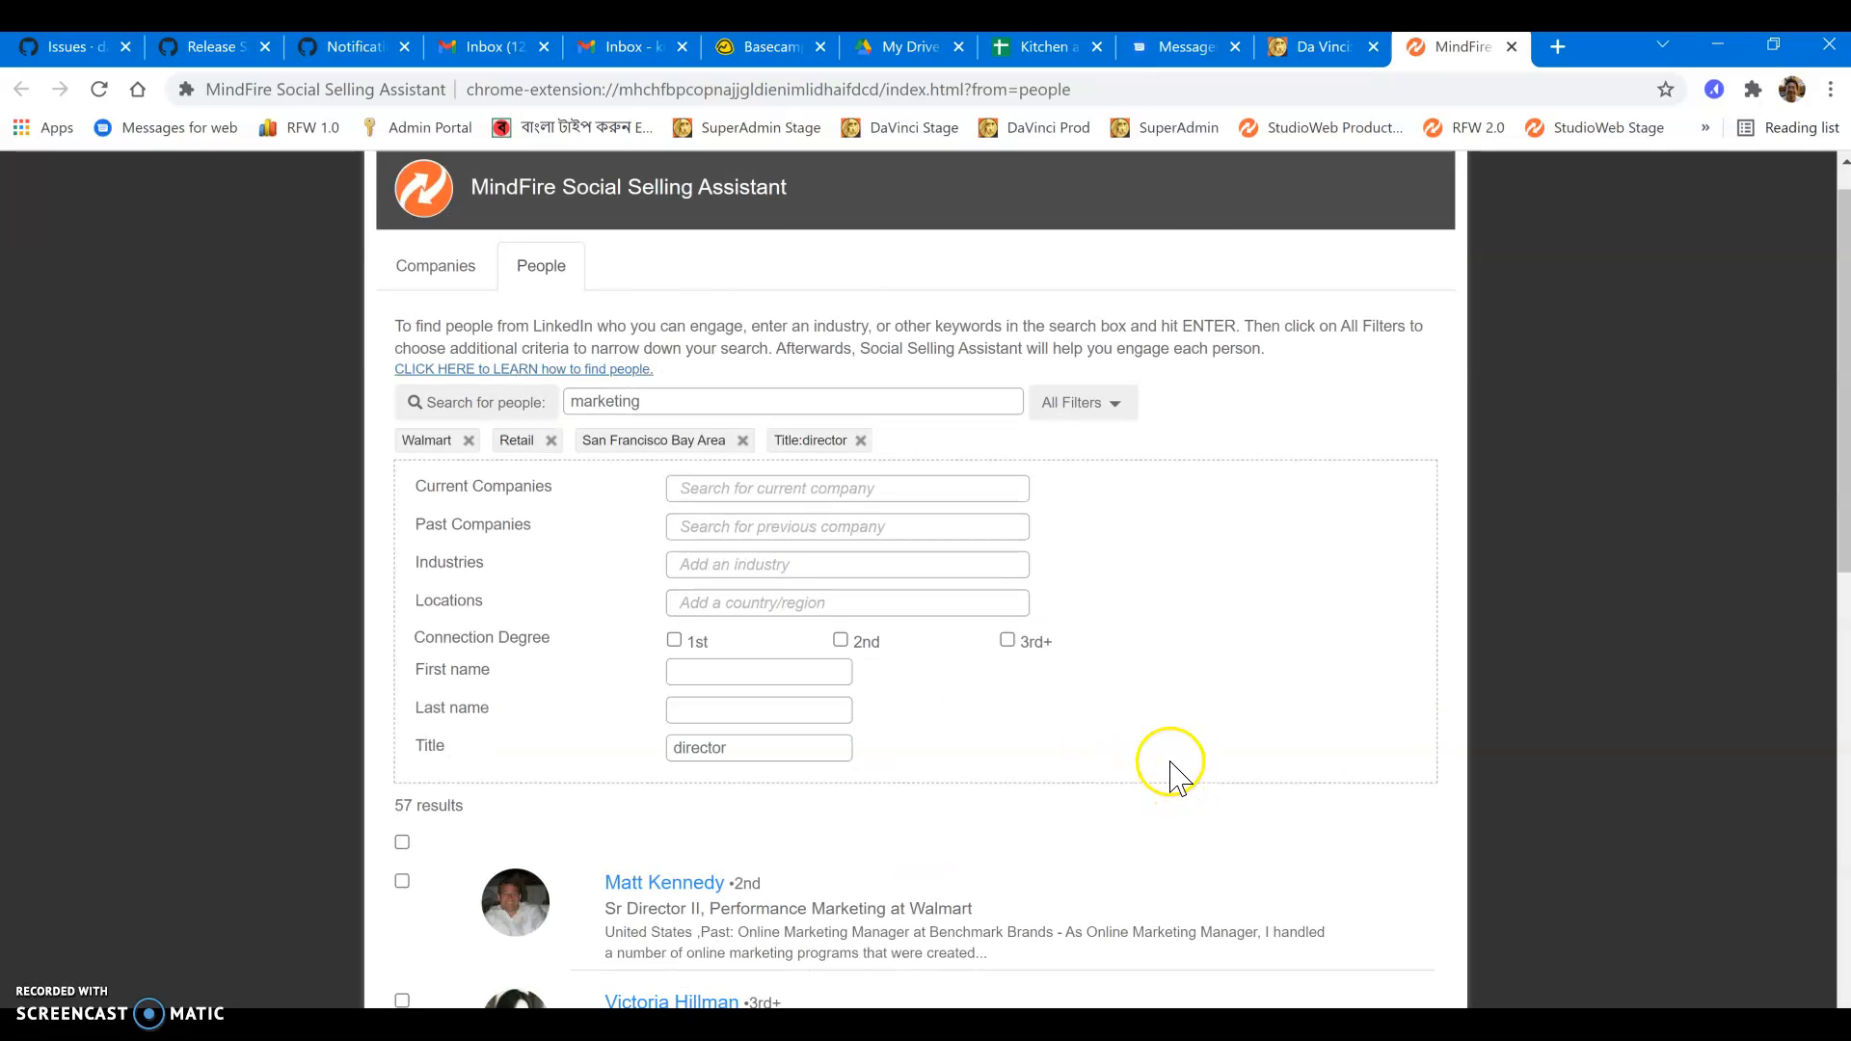
scroll(1172, 772, "down", 2)
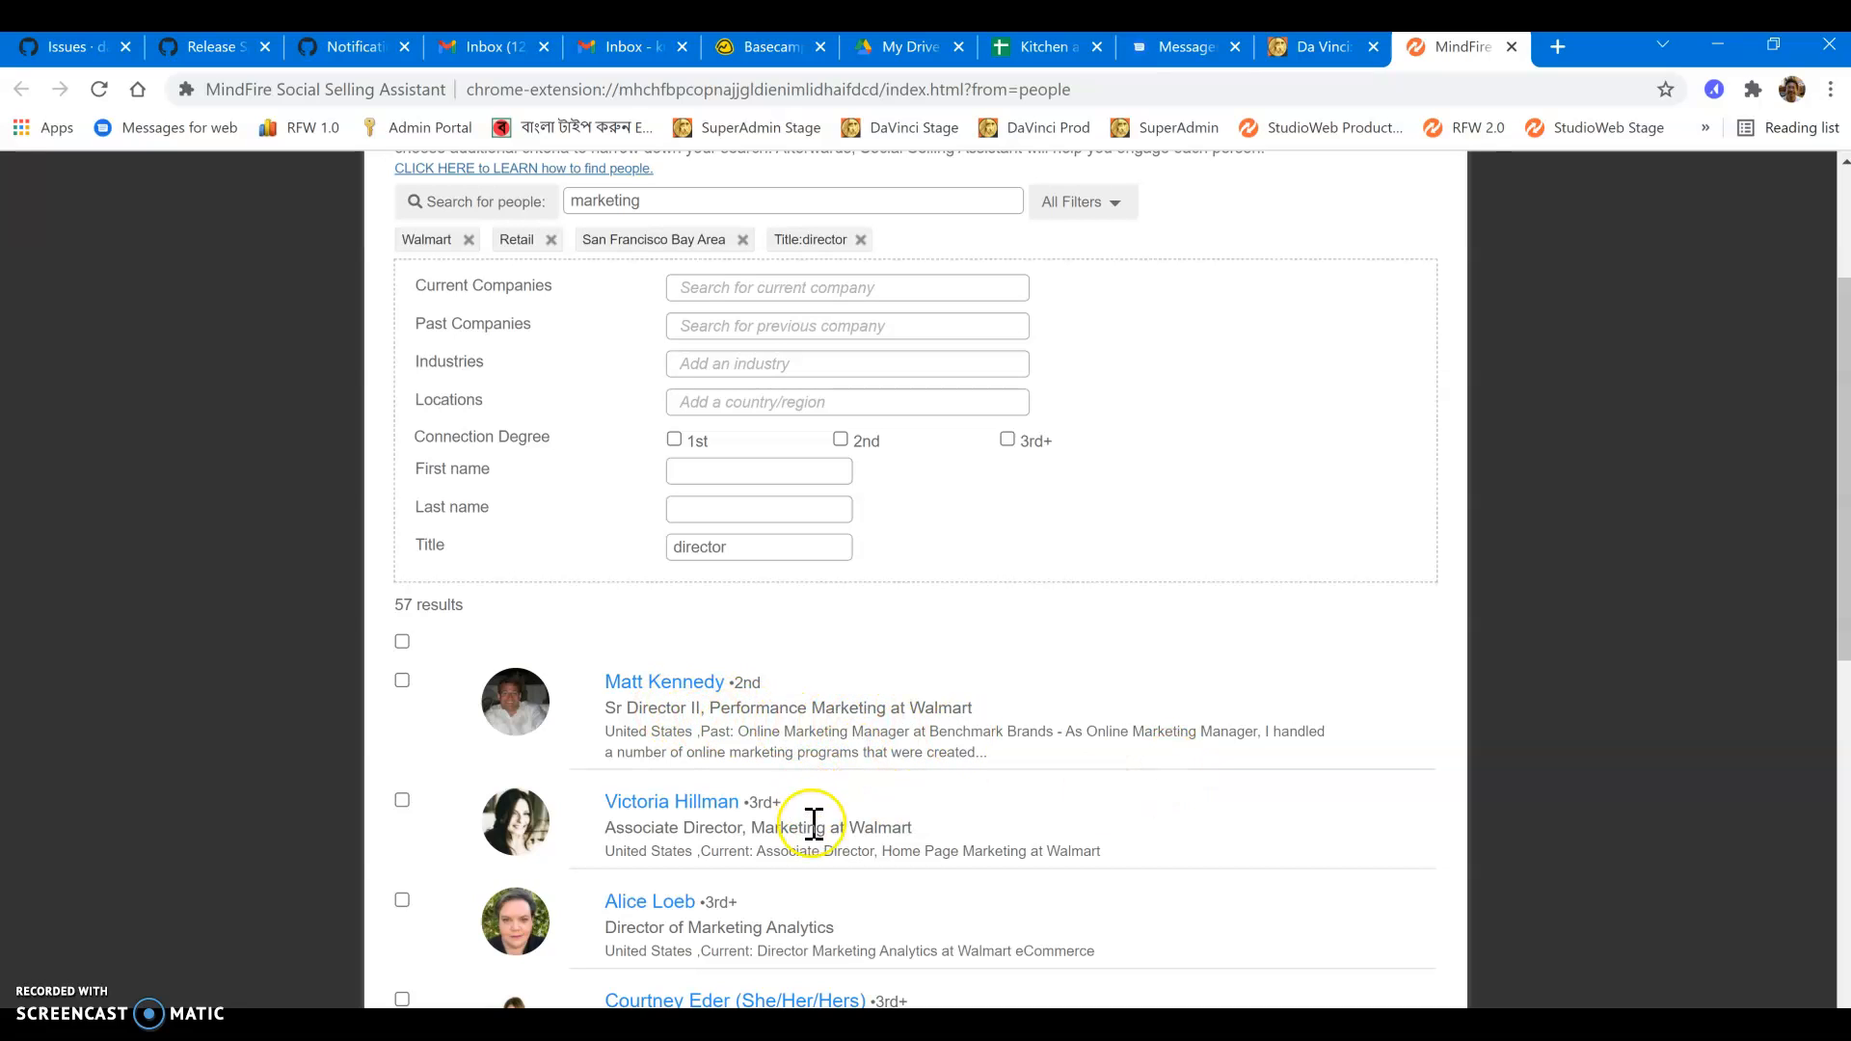
scroll(938, 846, "down", 1)
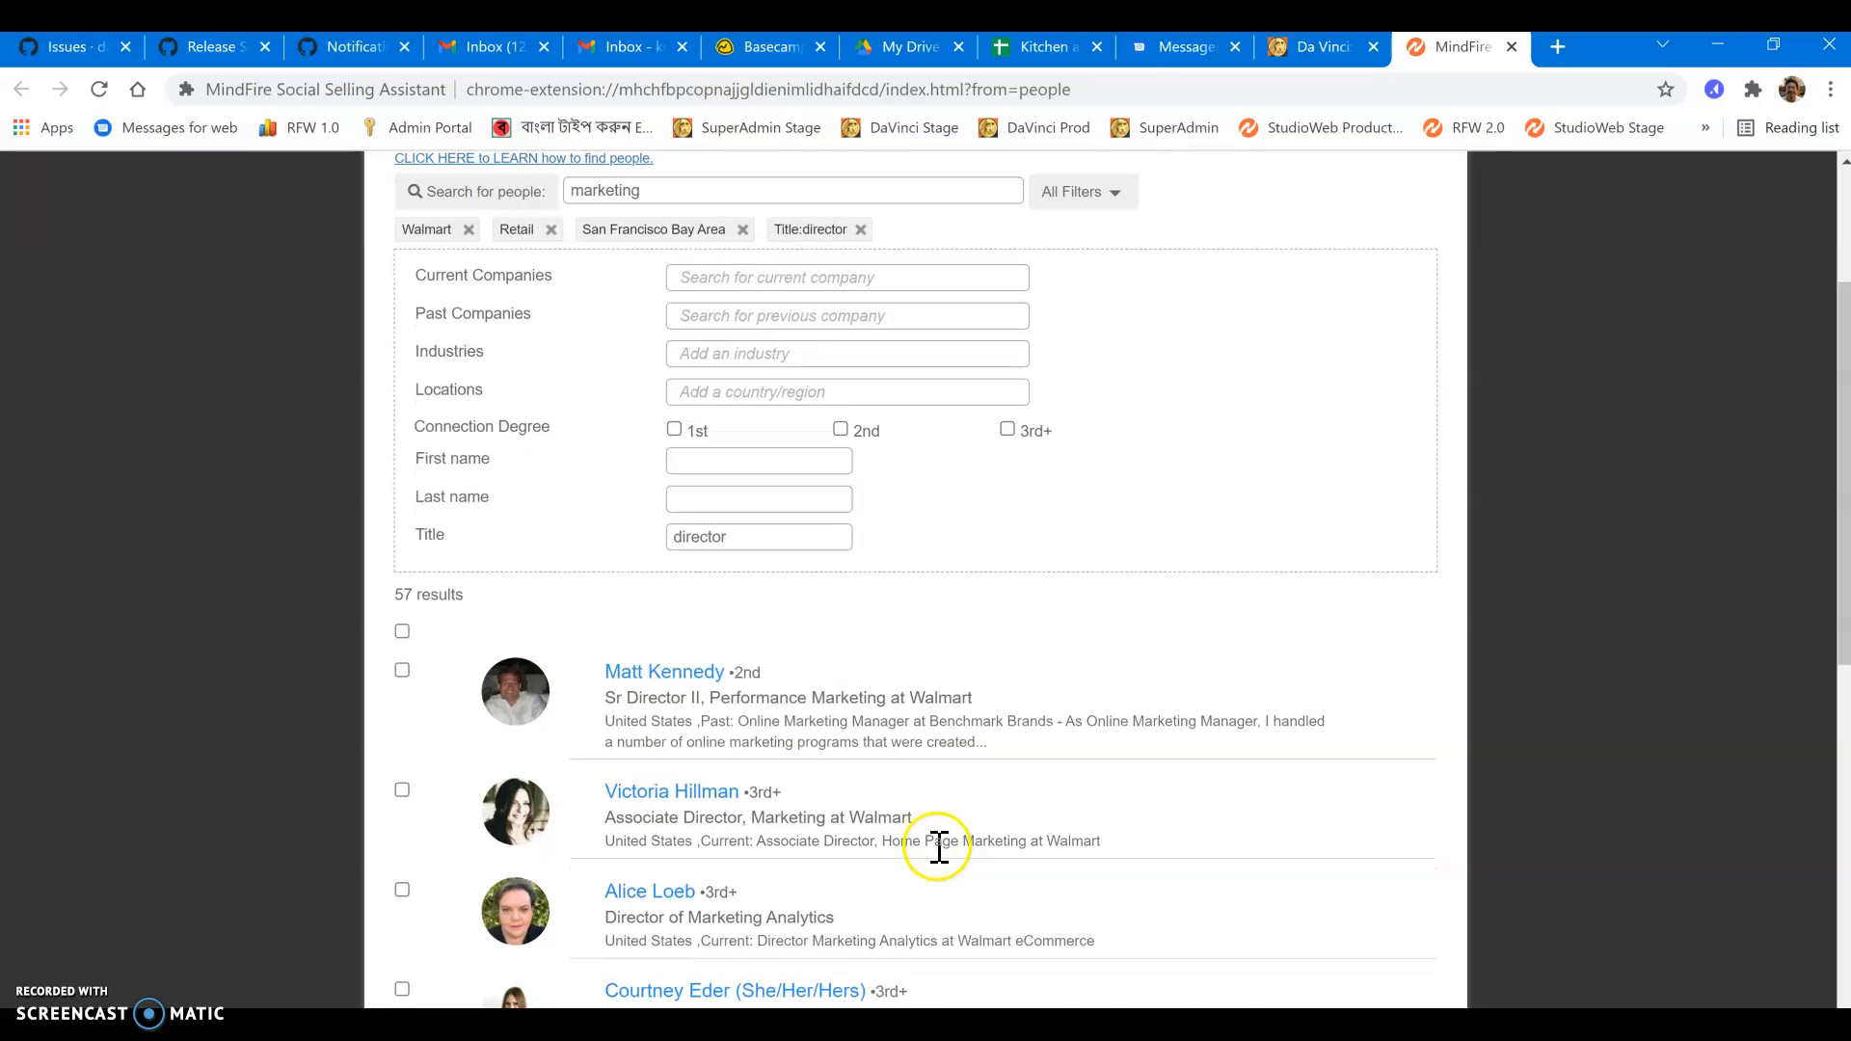
scroll(938, 847, "down", 1)
scroll(940, 861, "down", 1)
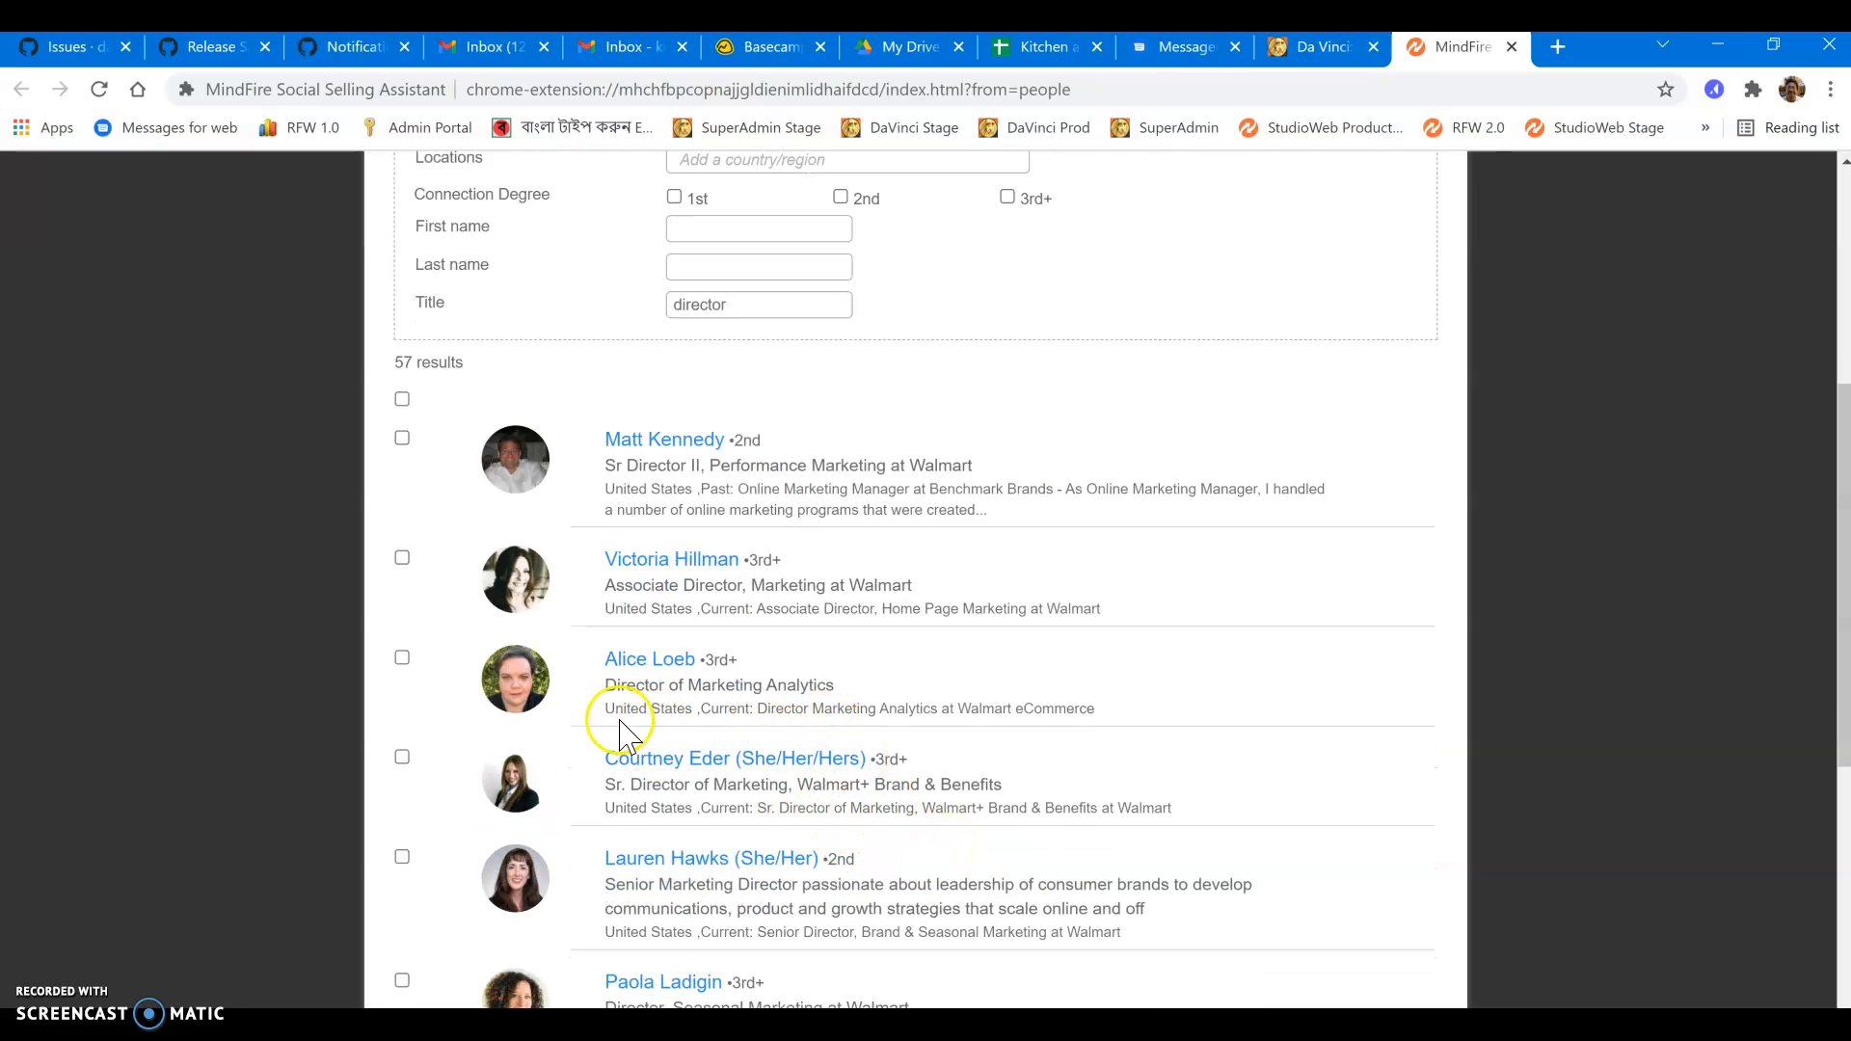
left_click(402, 399)
left_click(762, 438)
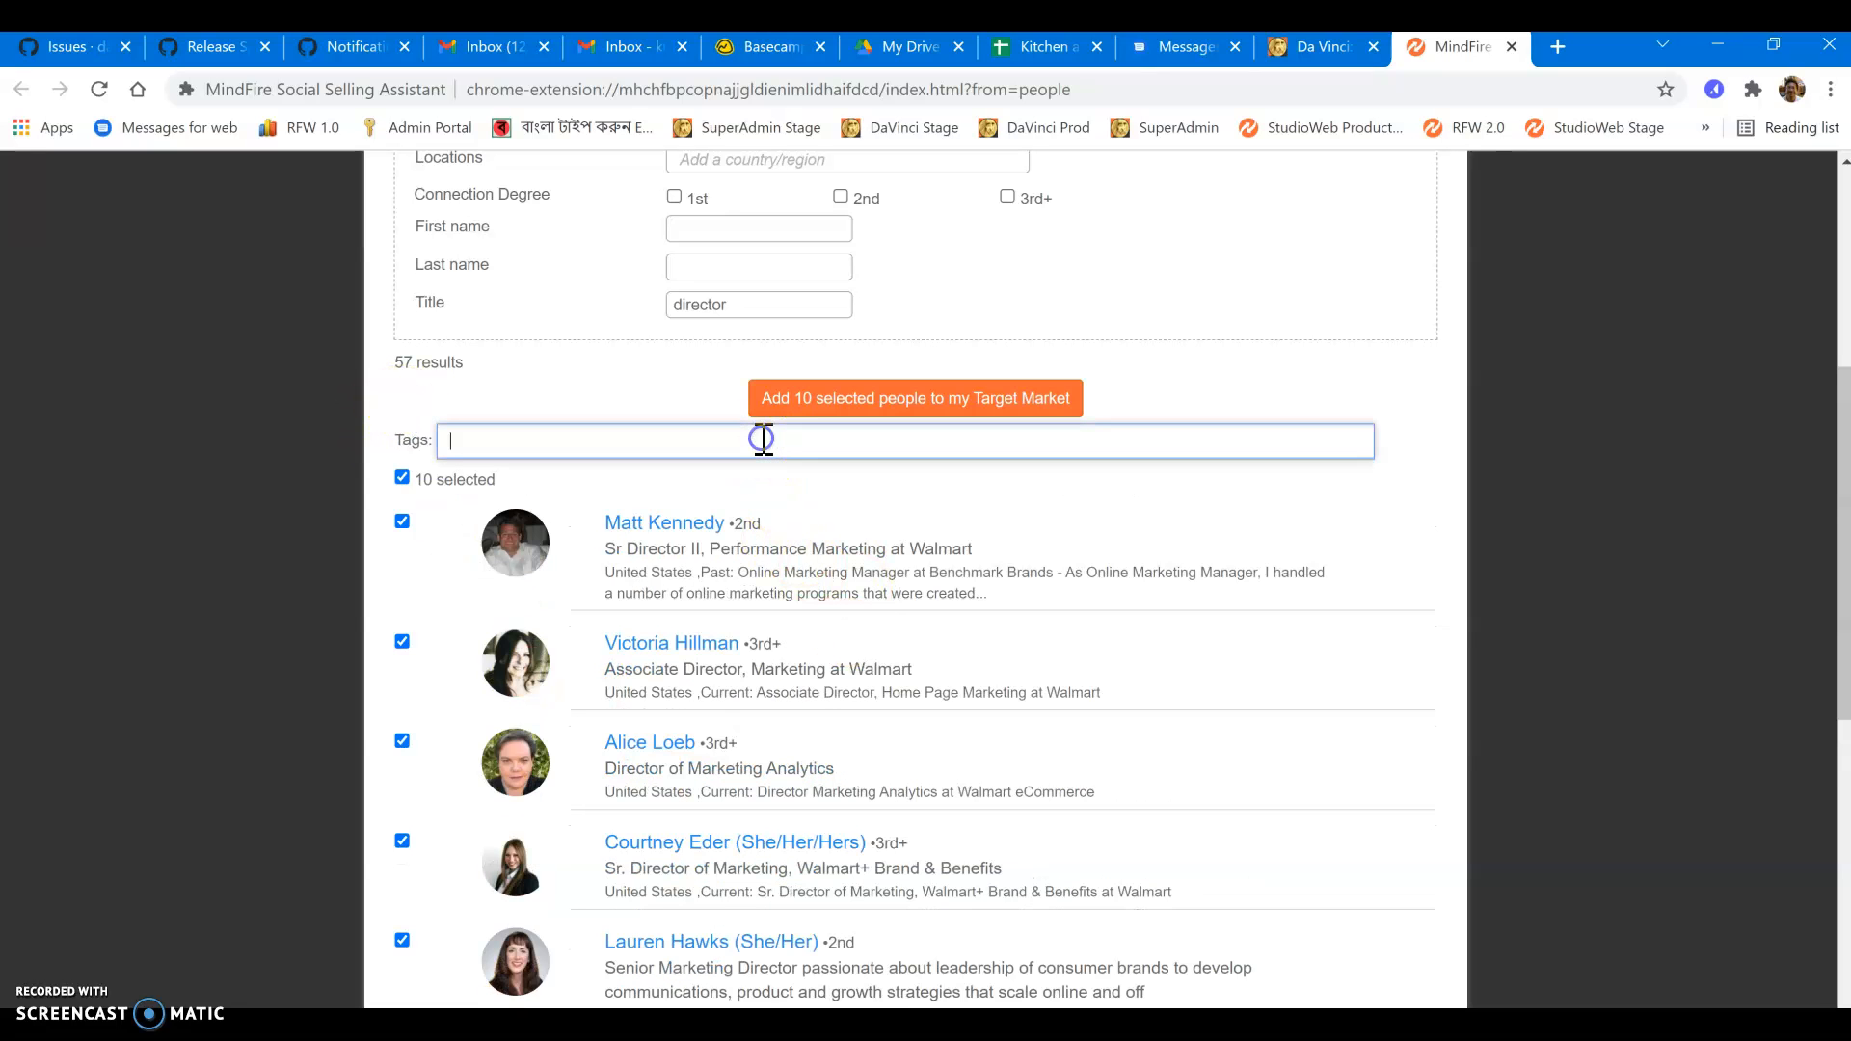
type("Walmart Marketing")
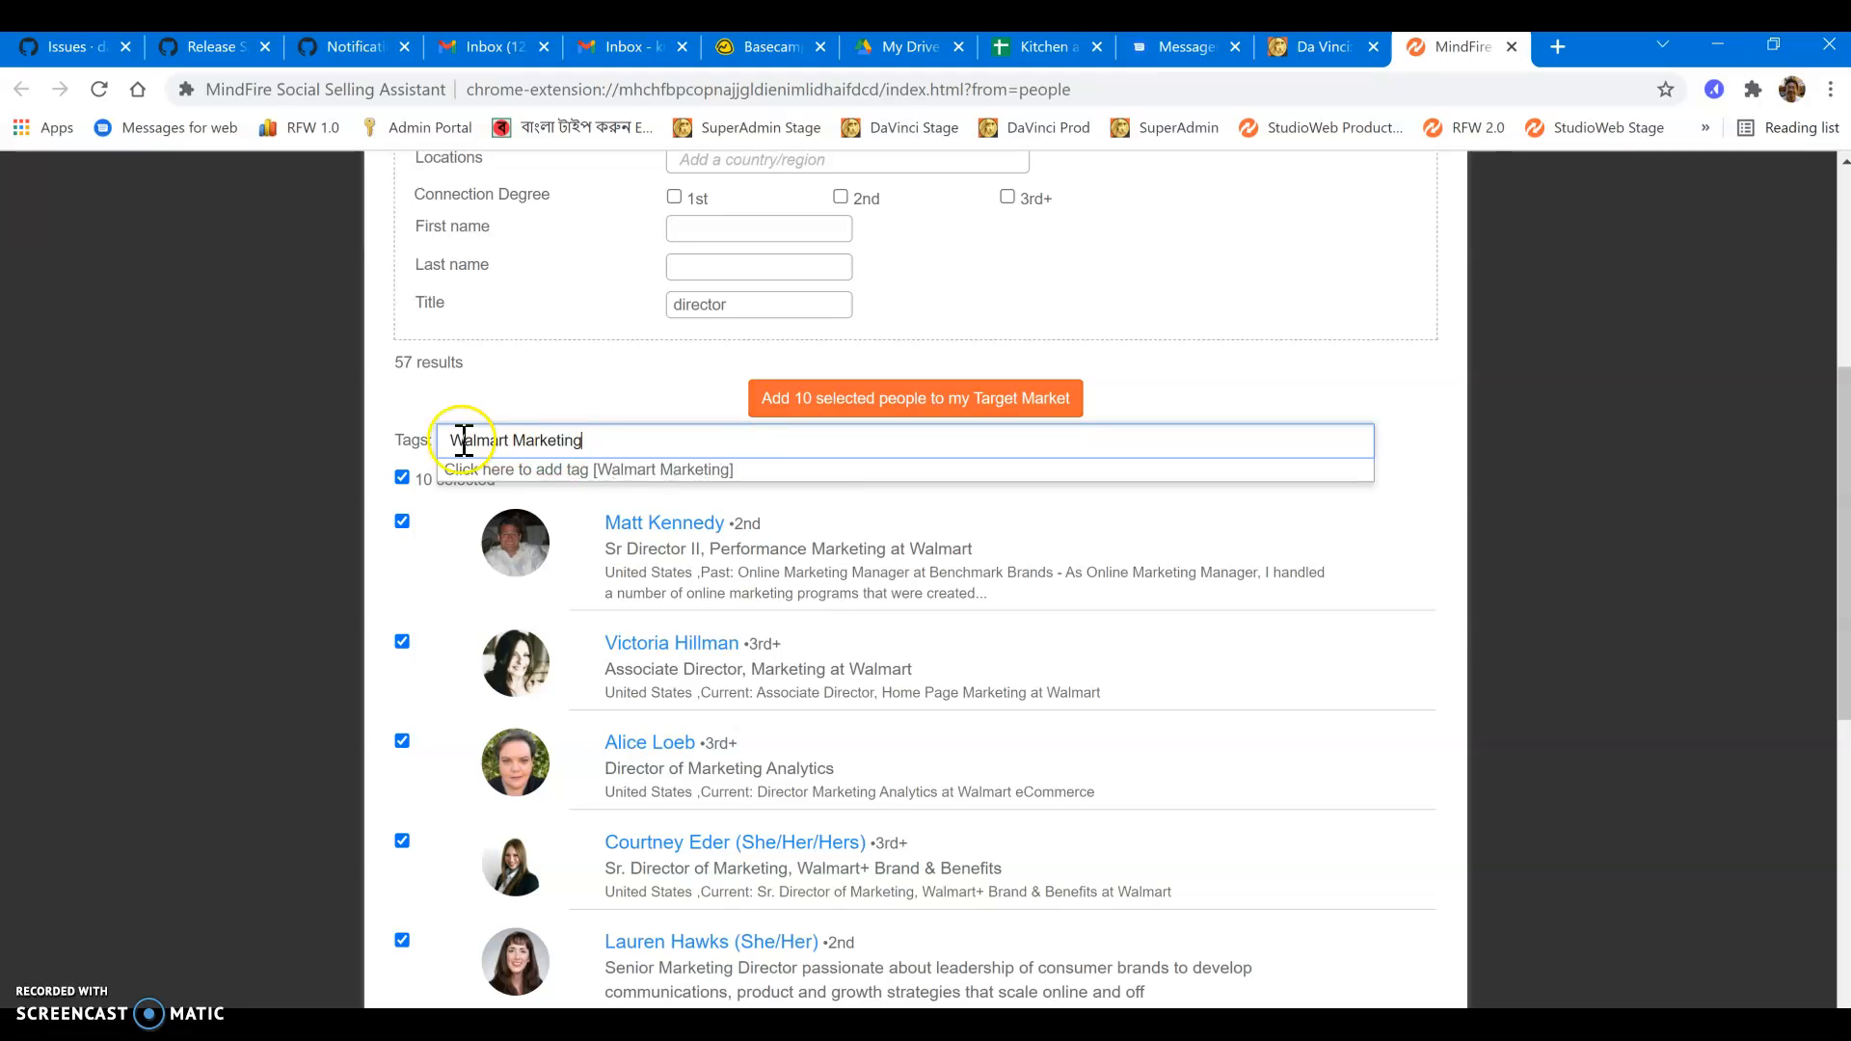
left_click(477, 471)
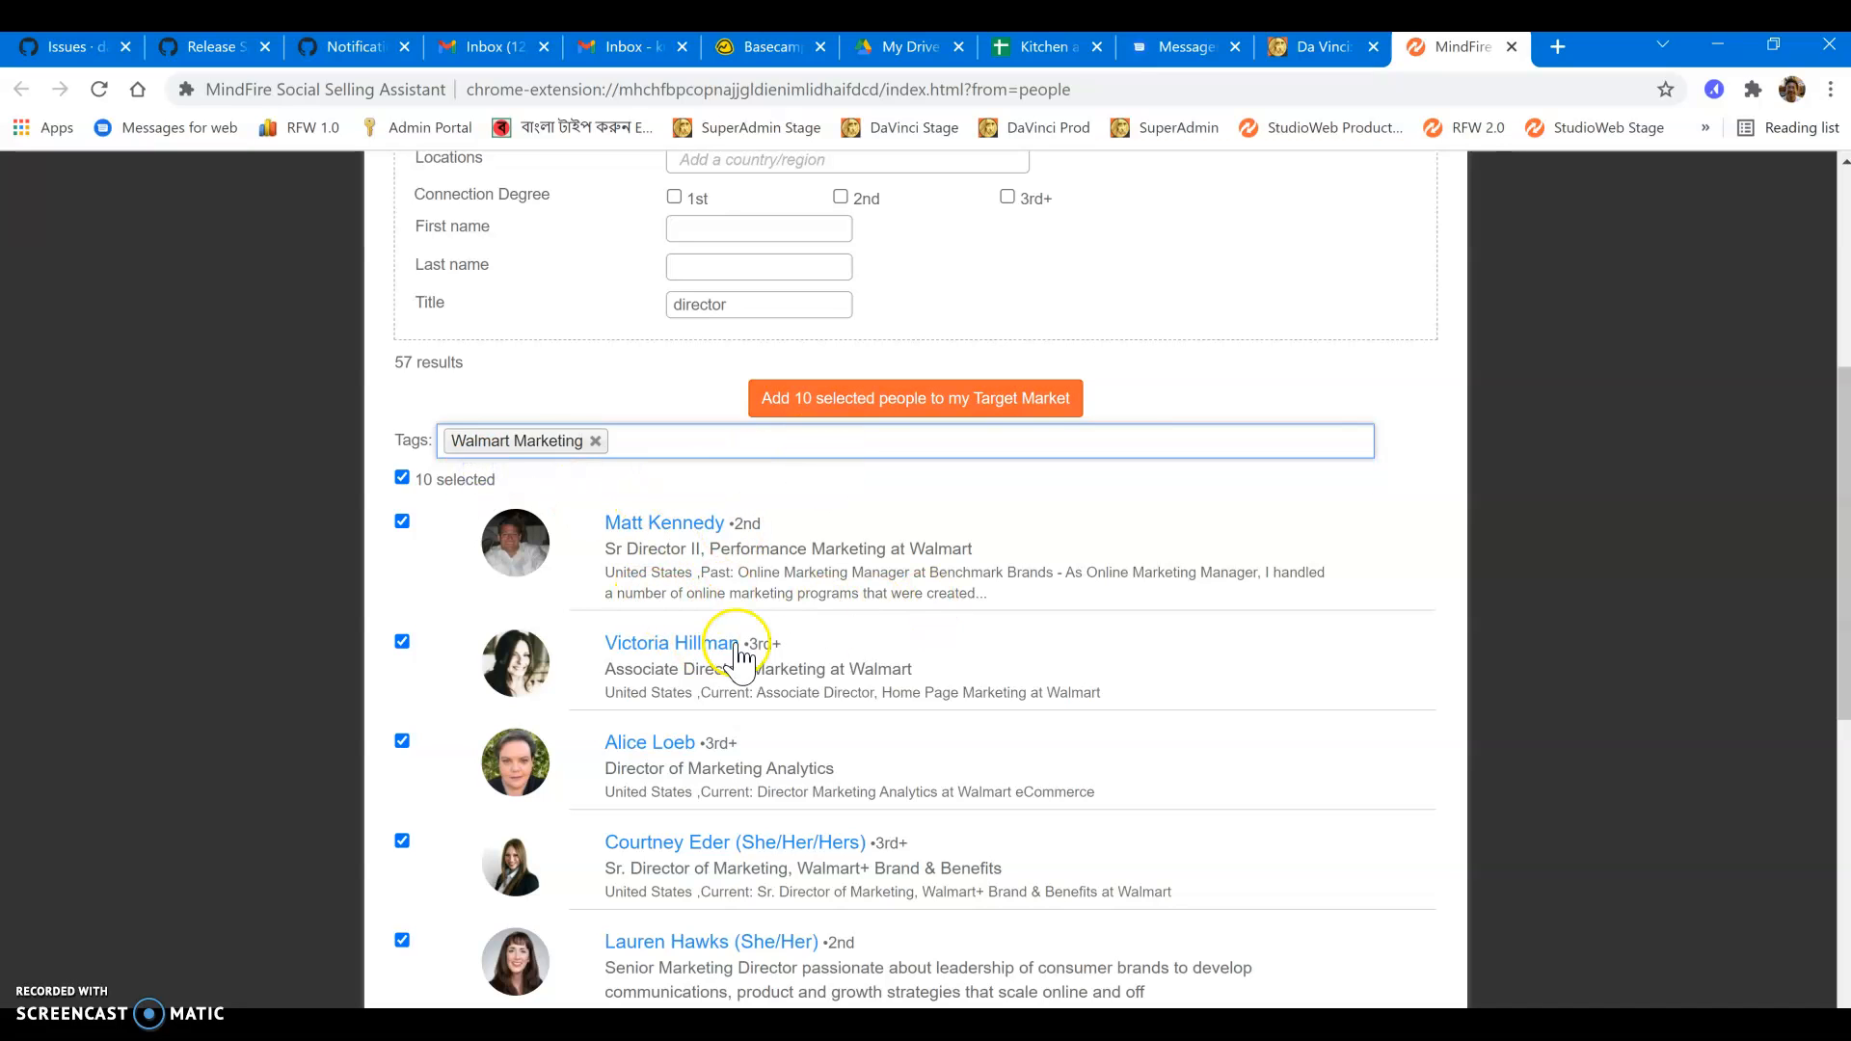
Add the 10 selected people from the first result page to the Target Market
scroll(896, 612, "down", 6)
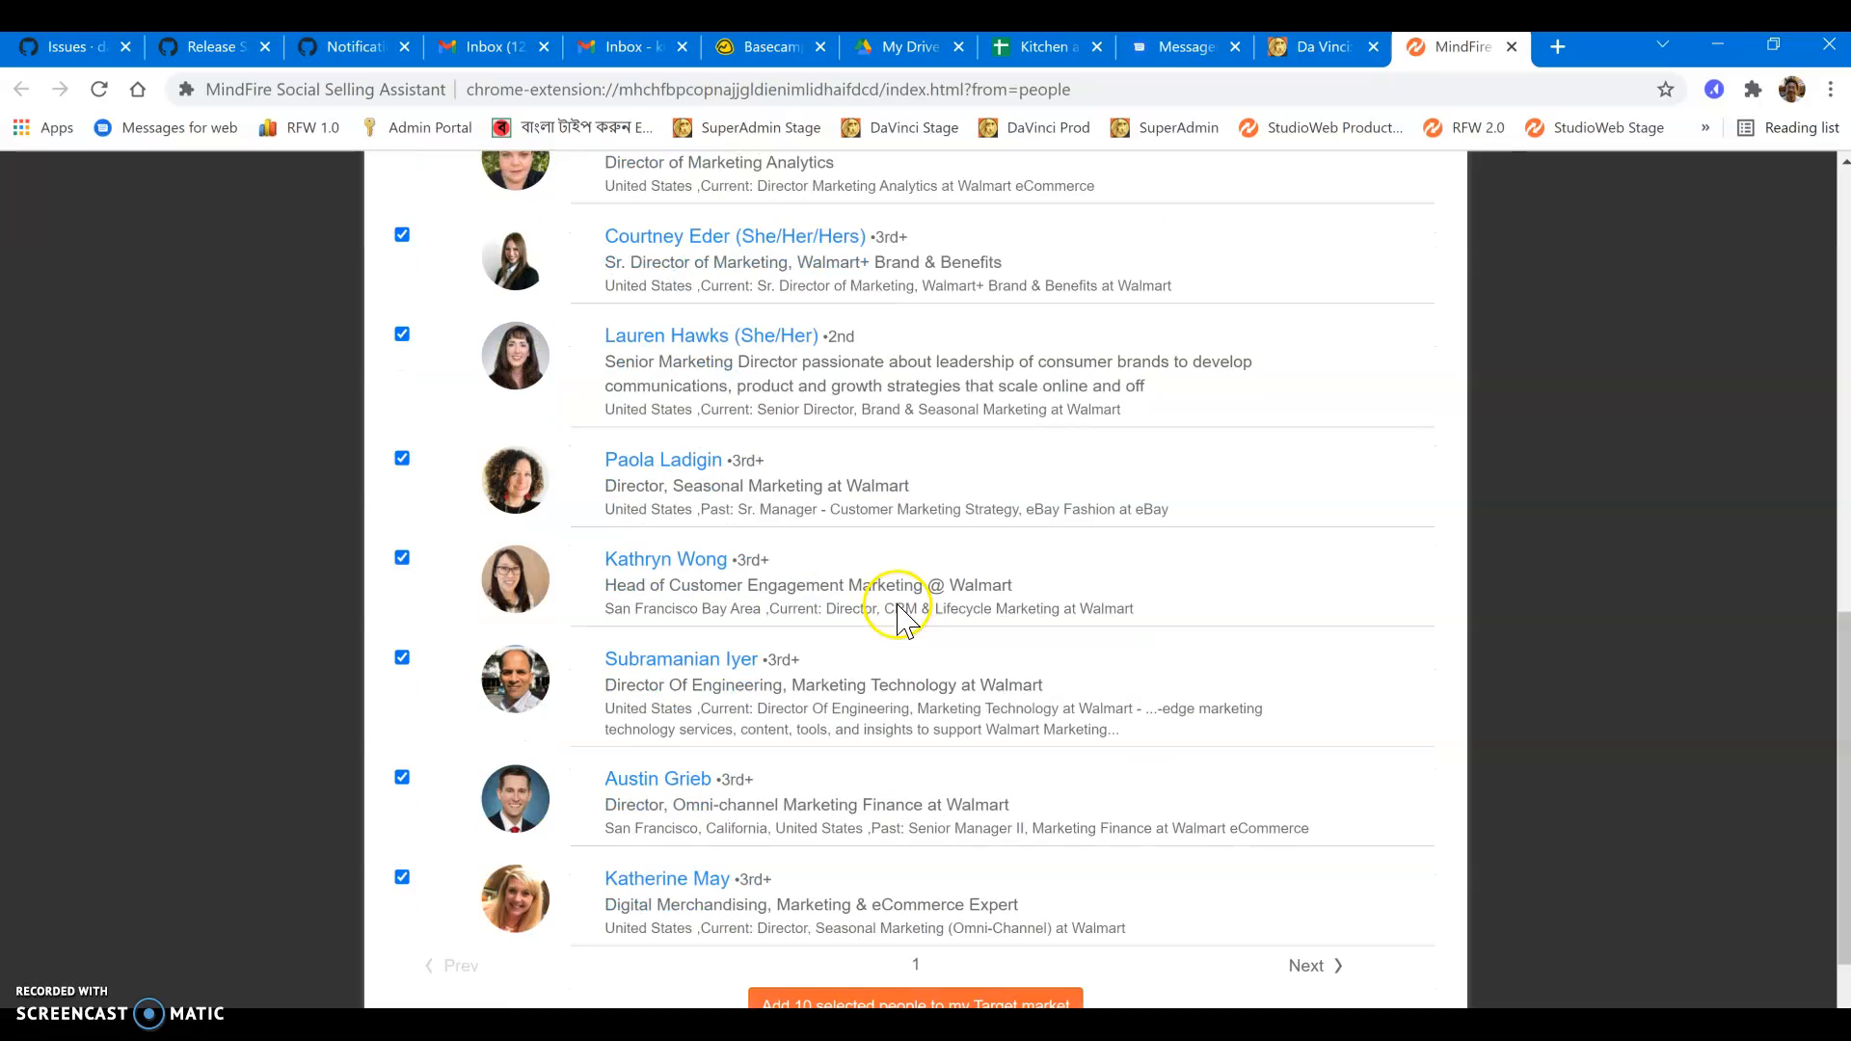
scroll(897, 617, "down", 1)
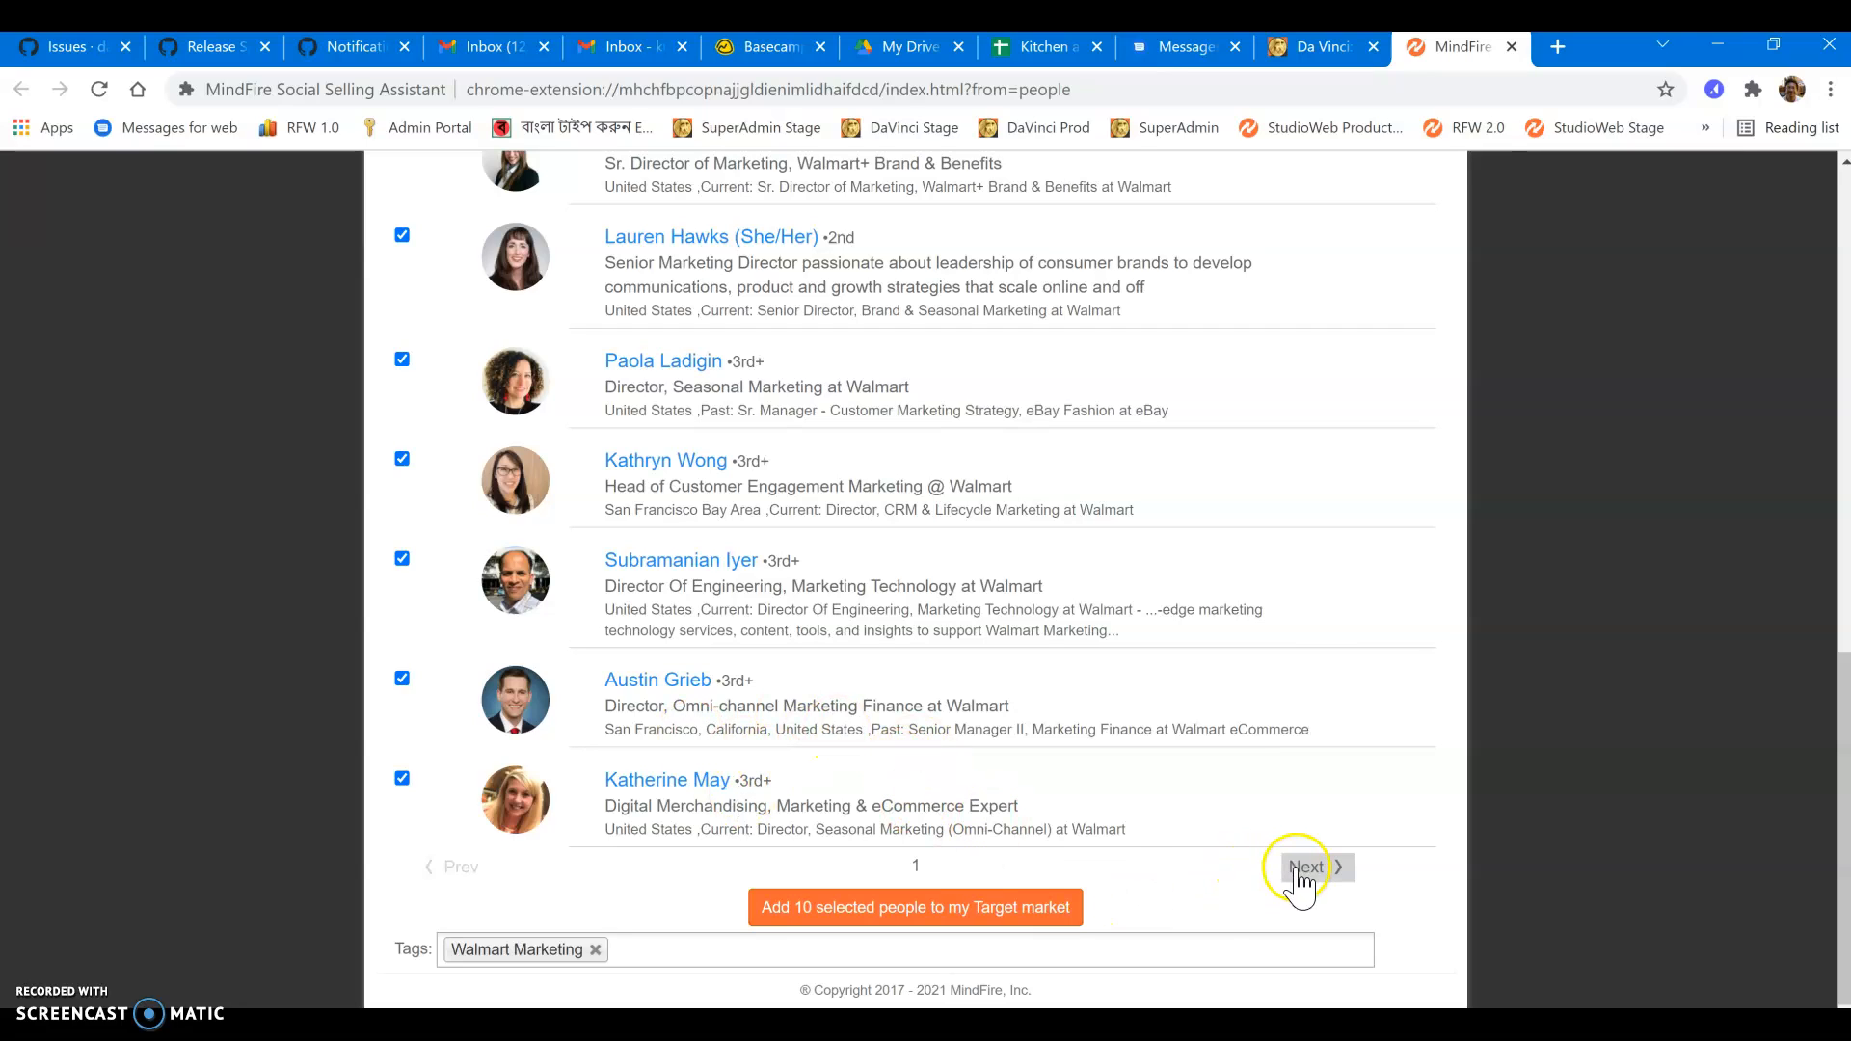
left_click(1029, 925)
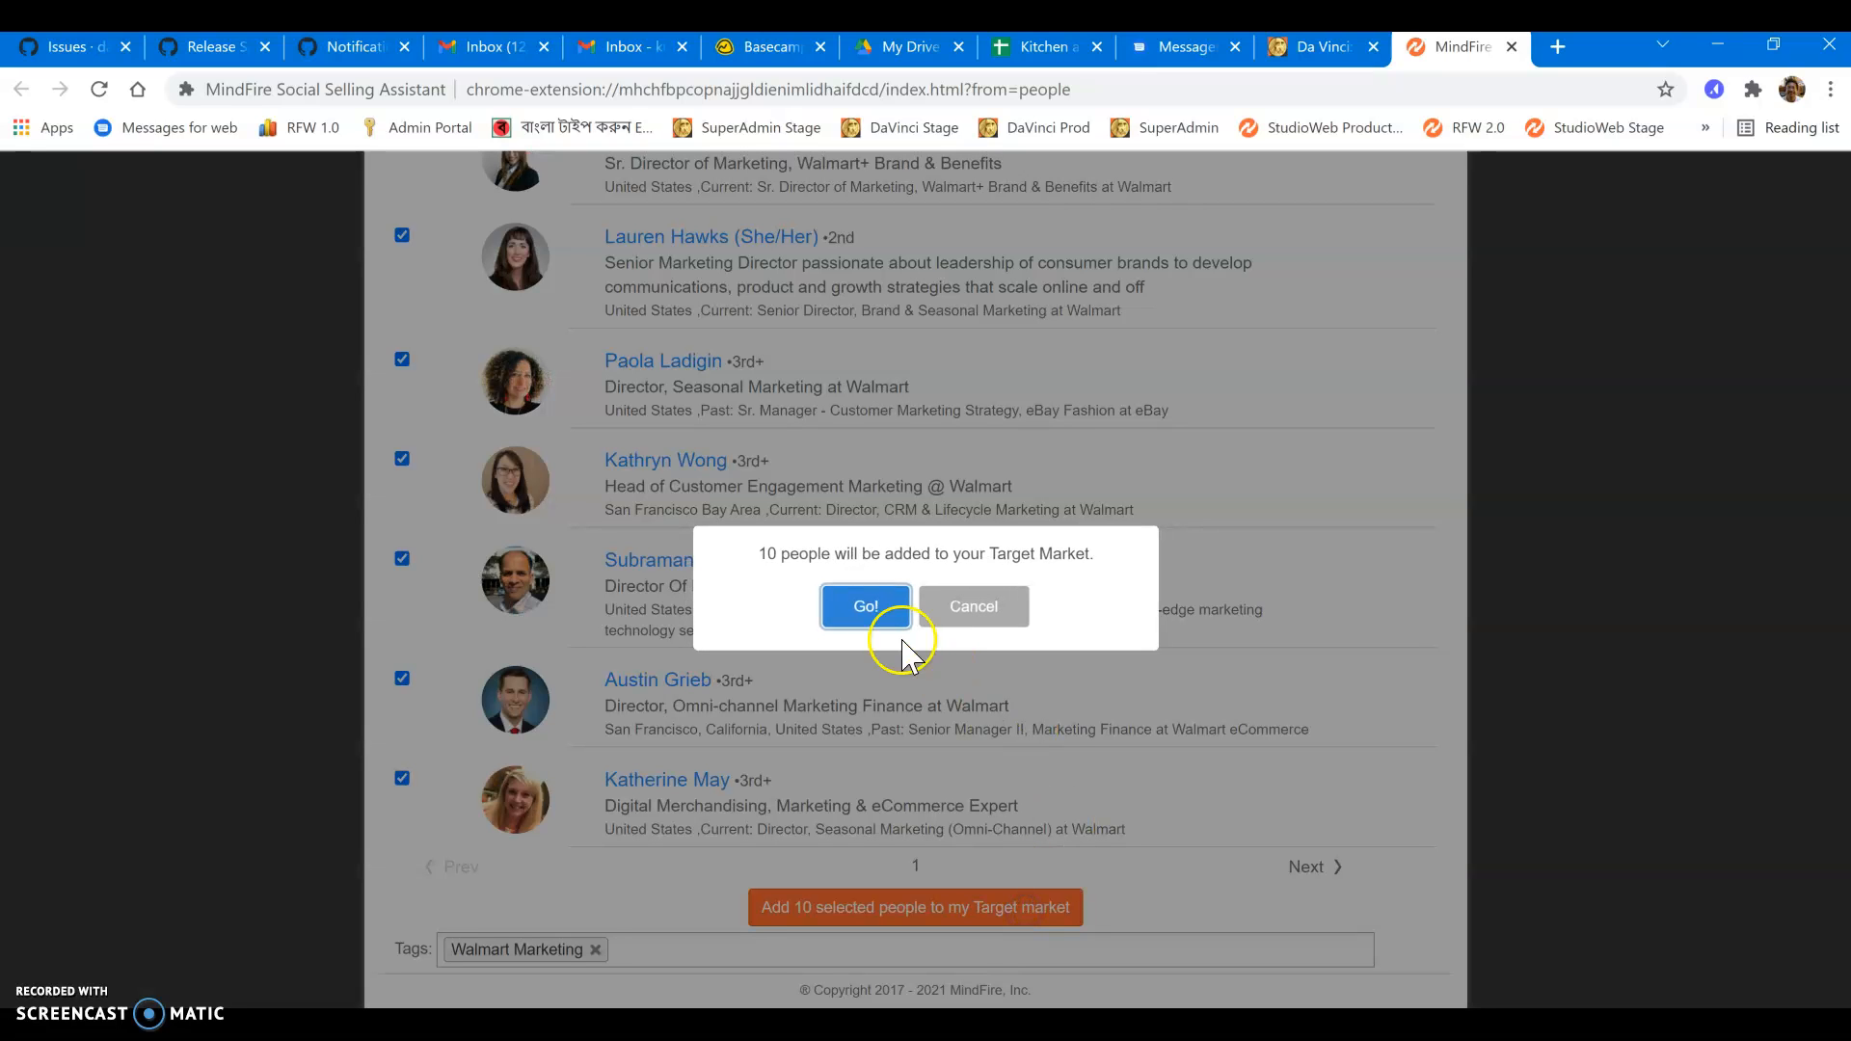
left_click(868, 609)
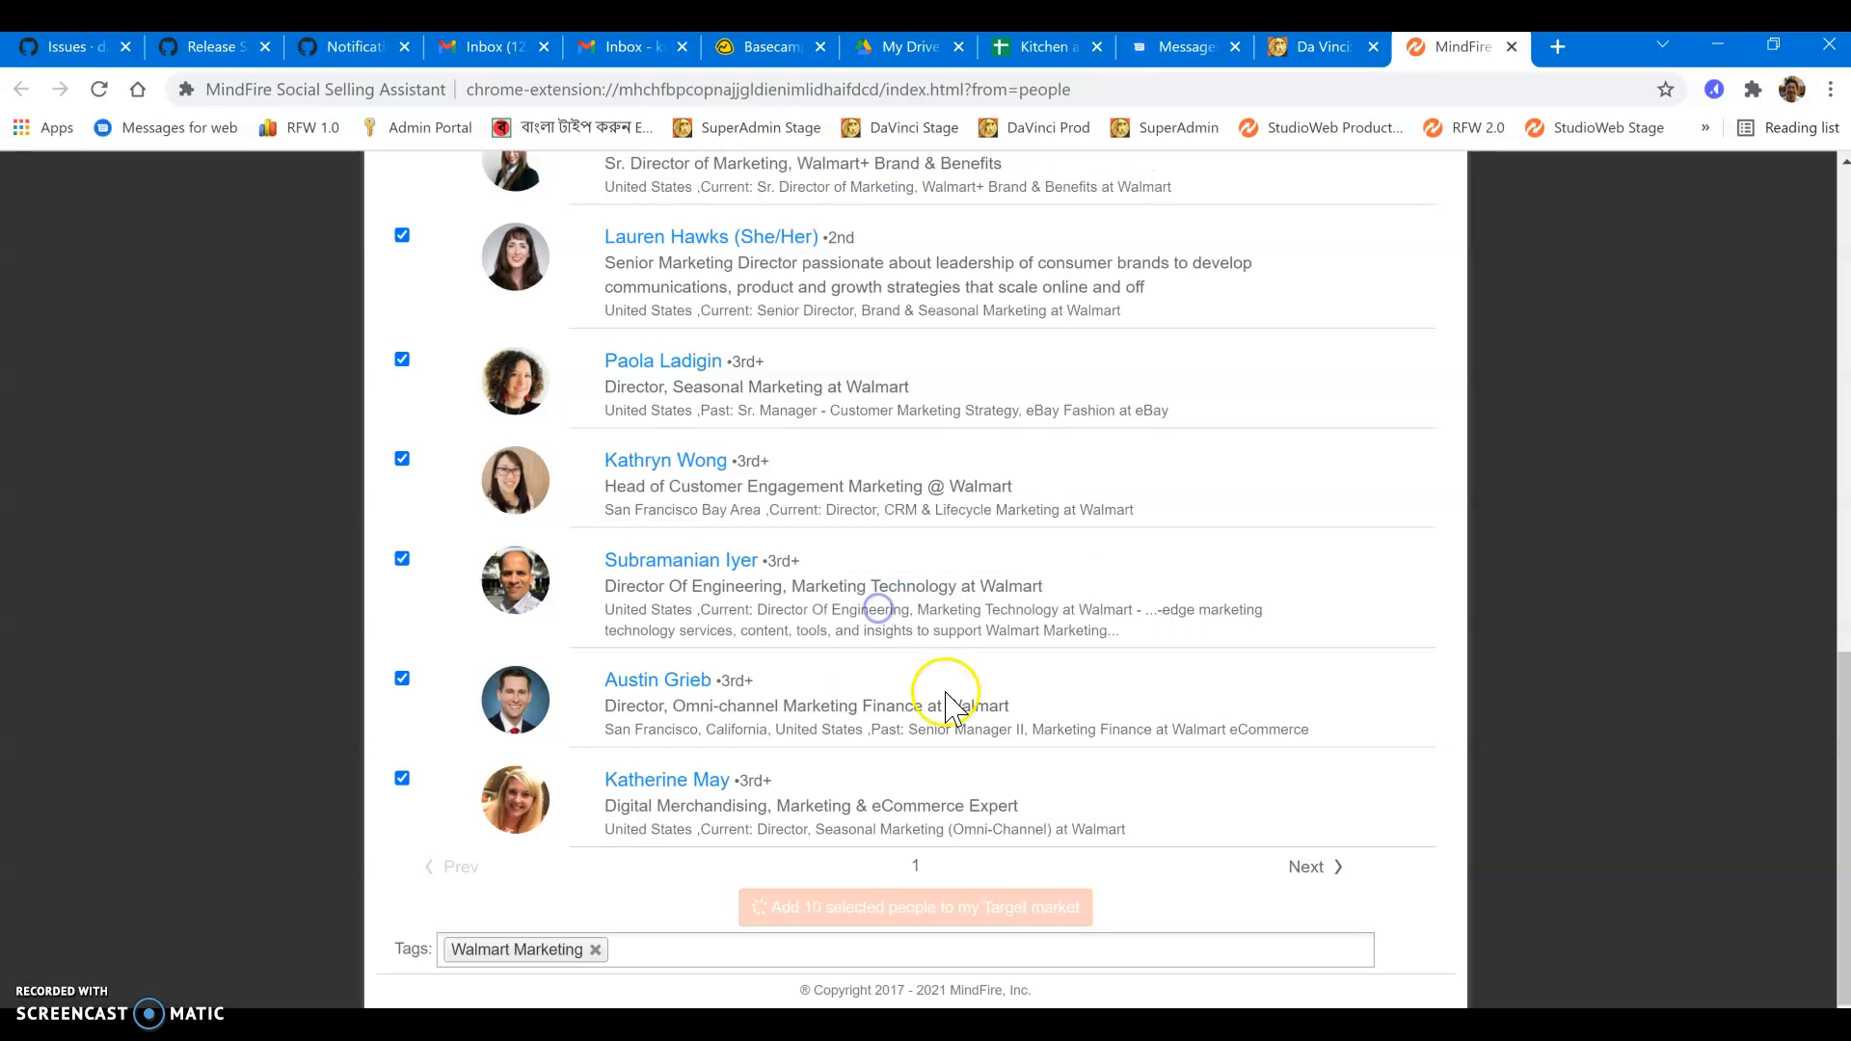
Select all 10 people on the second result page and add them to the Target Market
left_click(1311, 872)
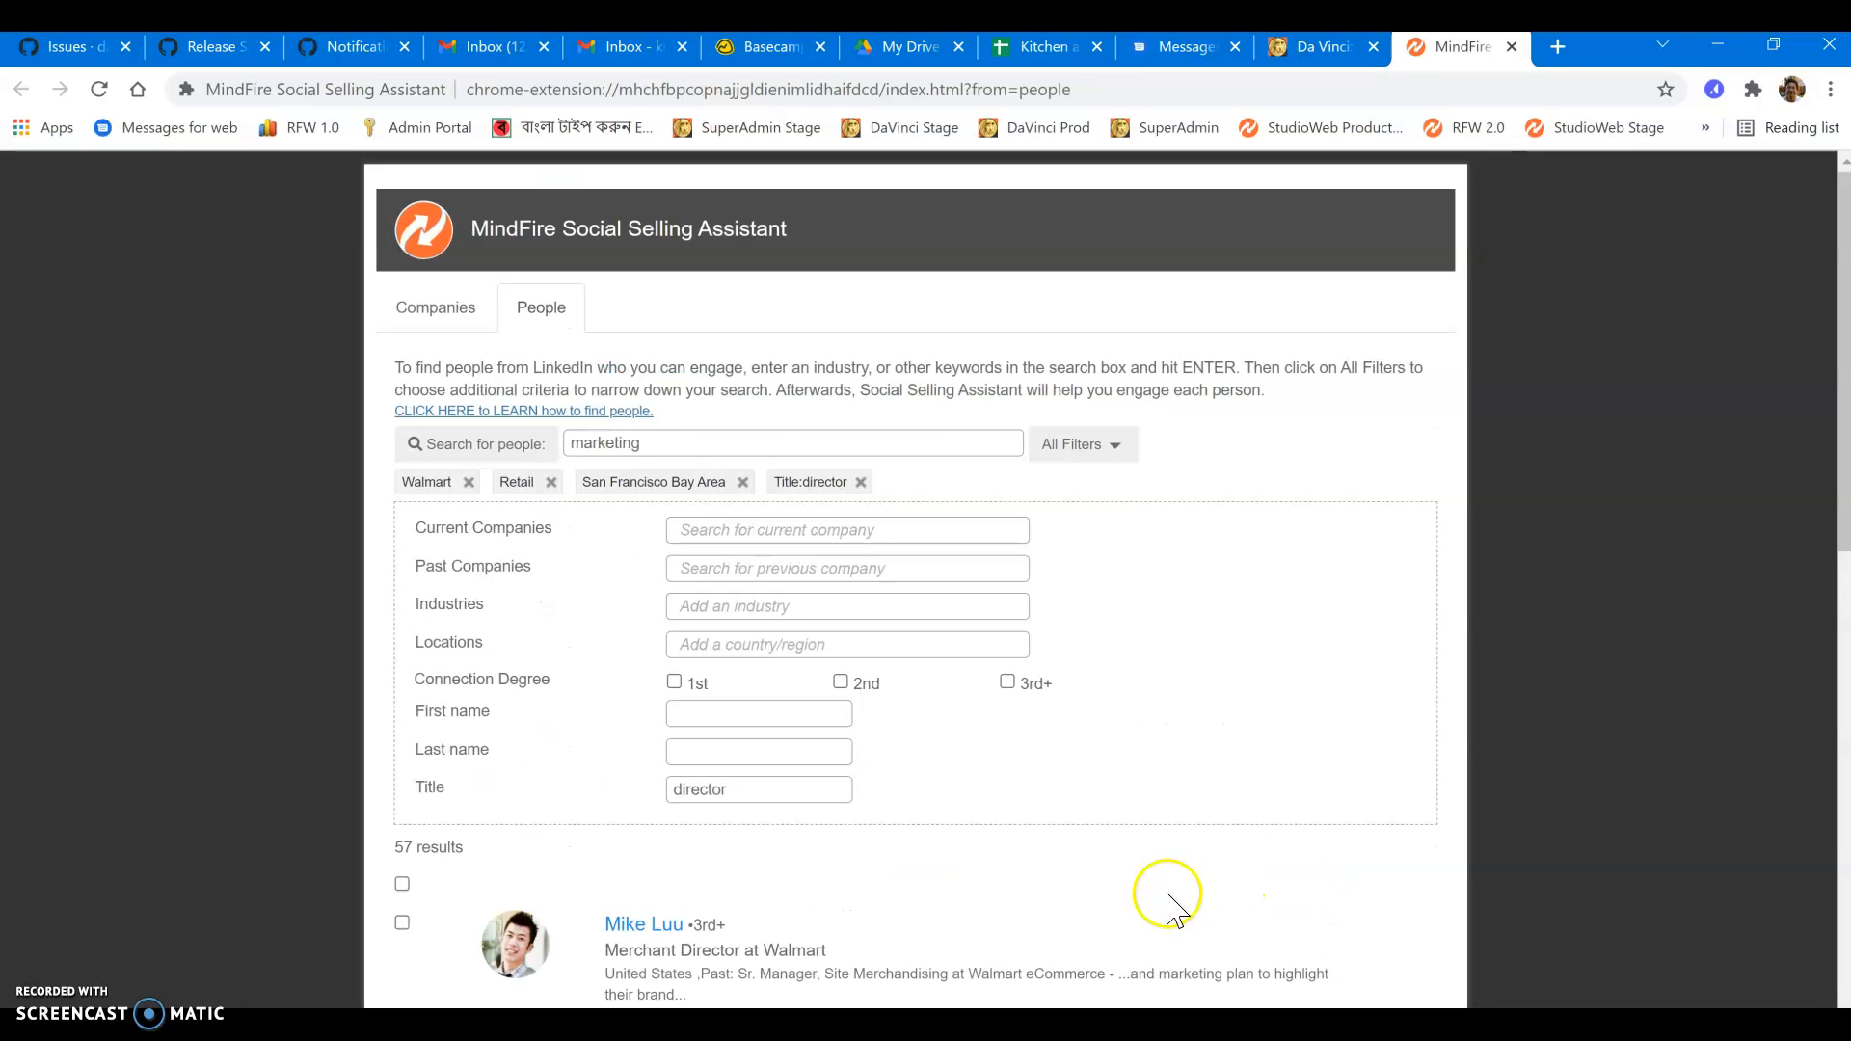
scroll(1075, 849, "down", 3)
scroll(1075, 849, "down", 1)
left_click(962, 818)
left_click(402, 520)
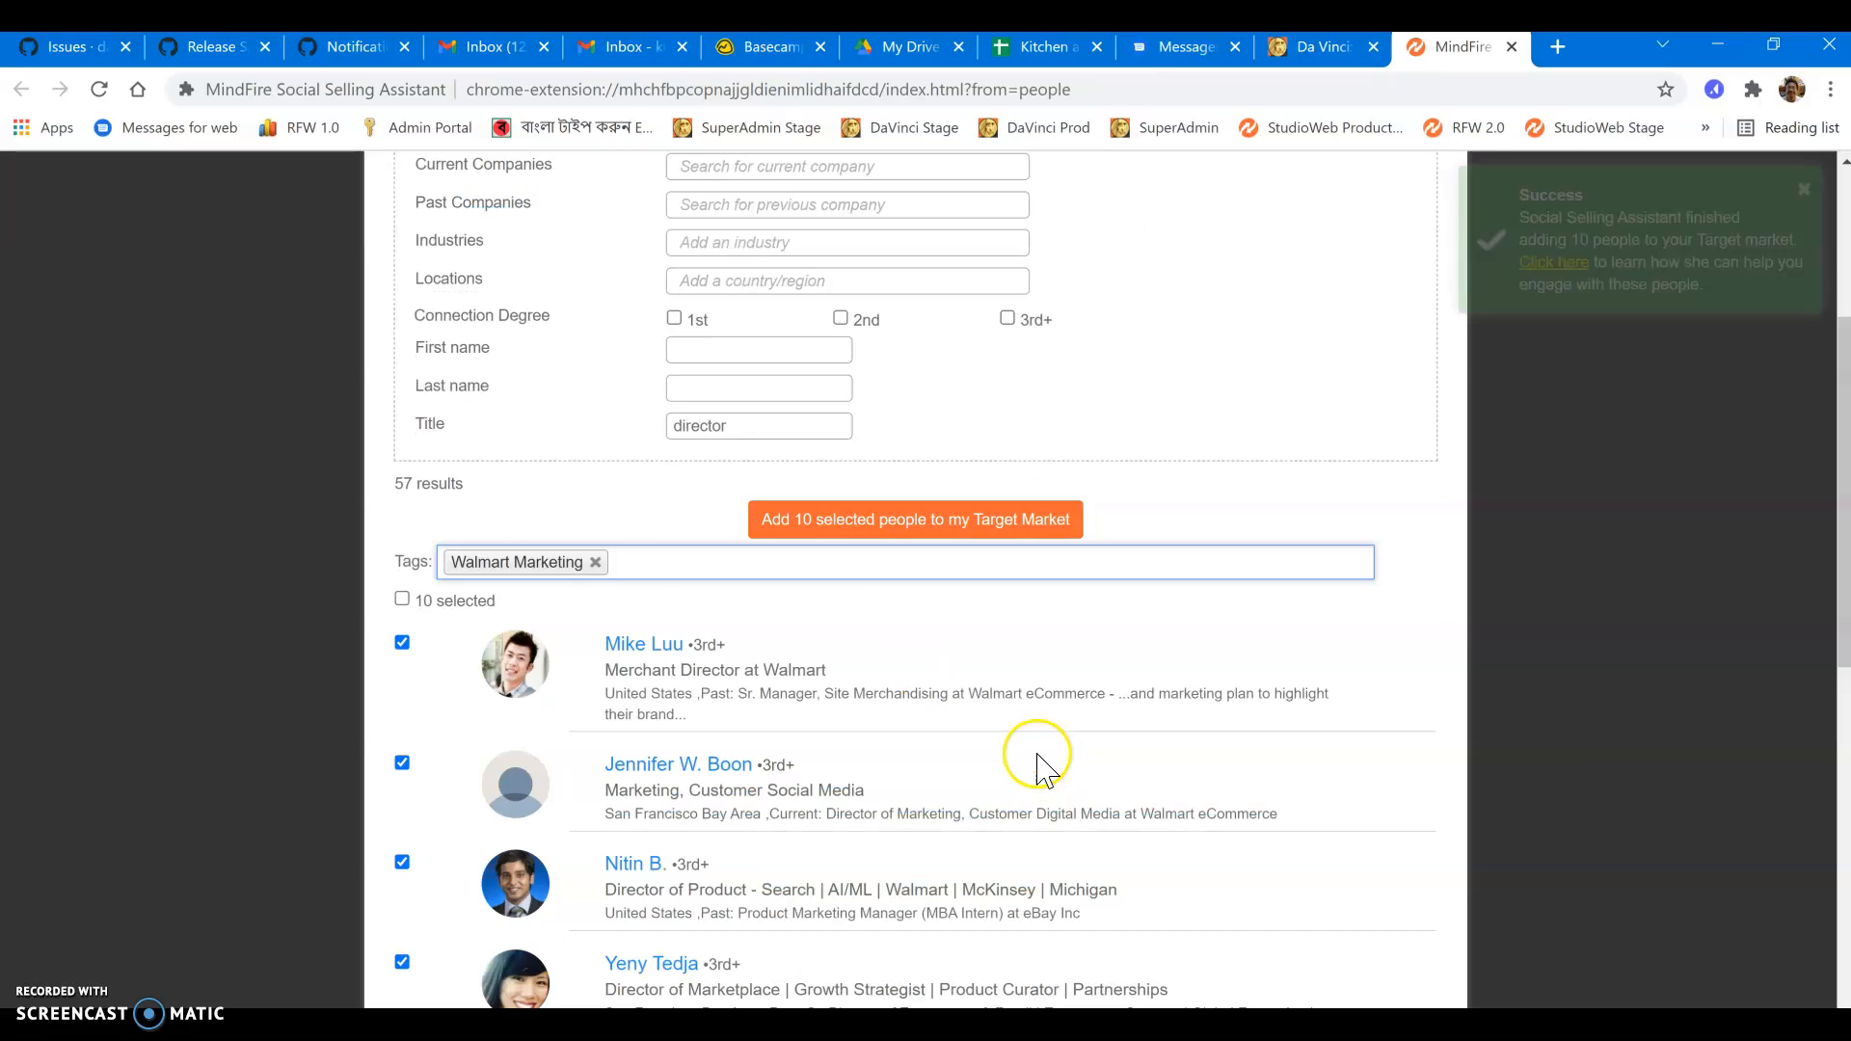
left_click(991, 525)
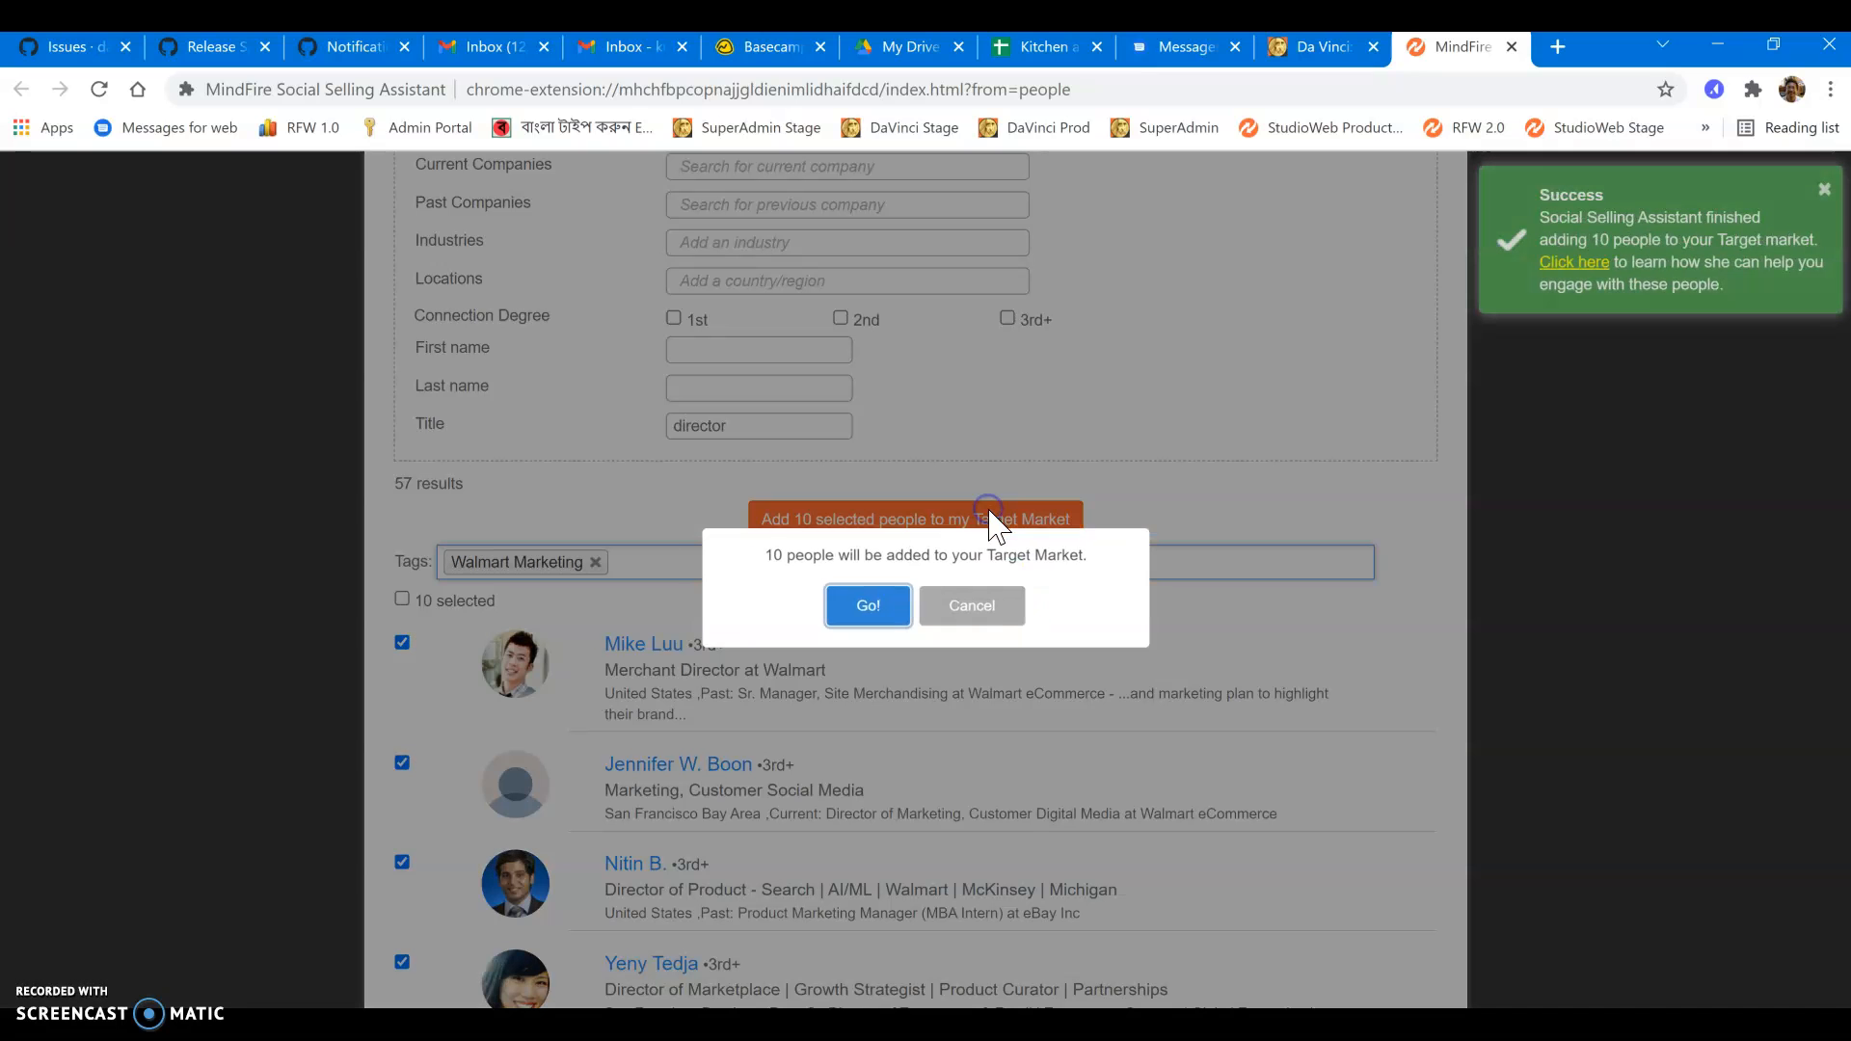
left_click(865, 607)
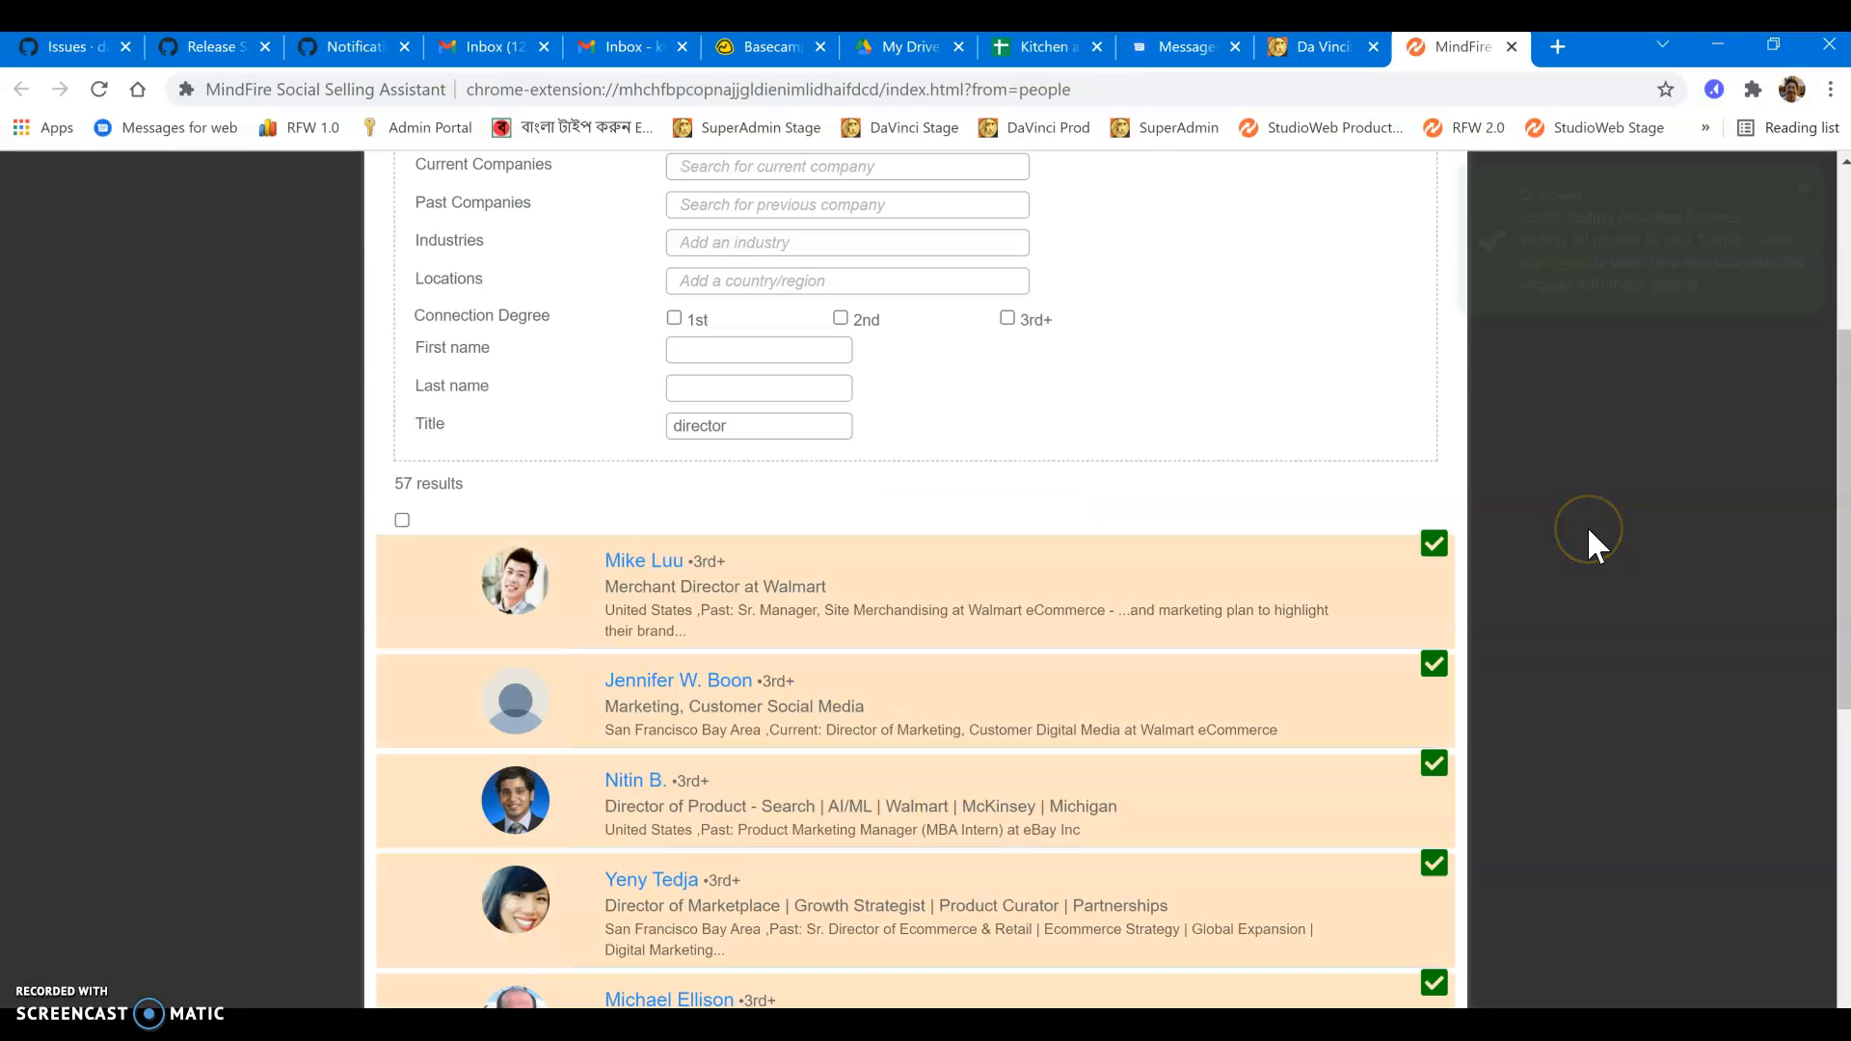
Replace the Walmart filter of the people search with Safeway as the current company
scroll(1589, 534, "up", 3)
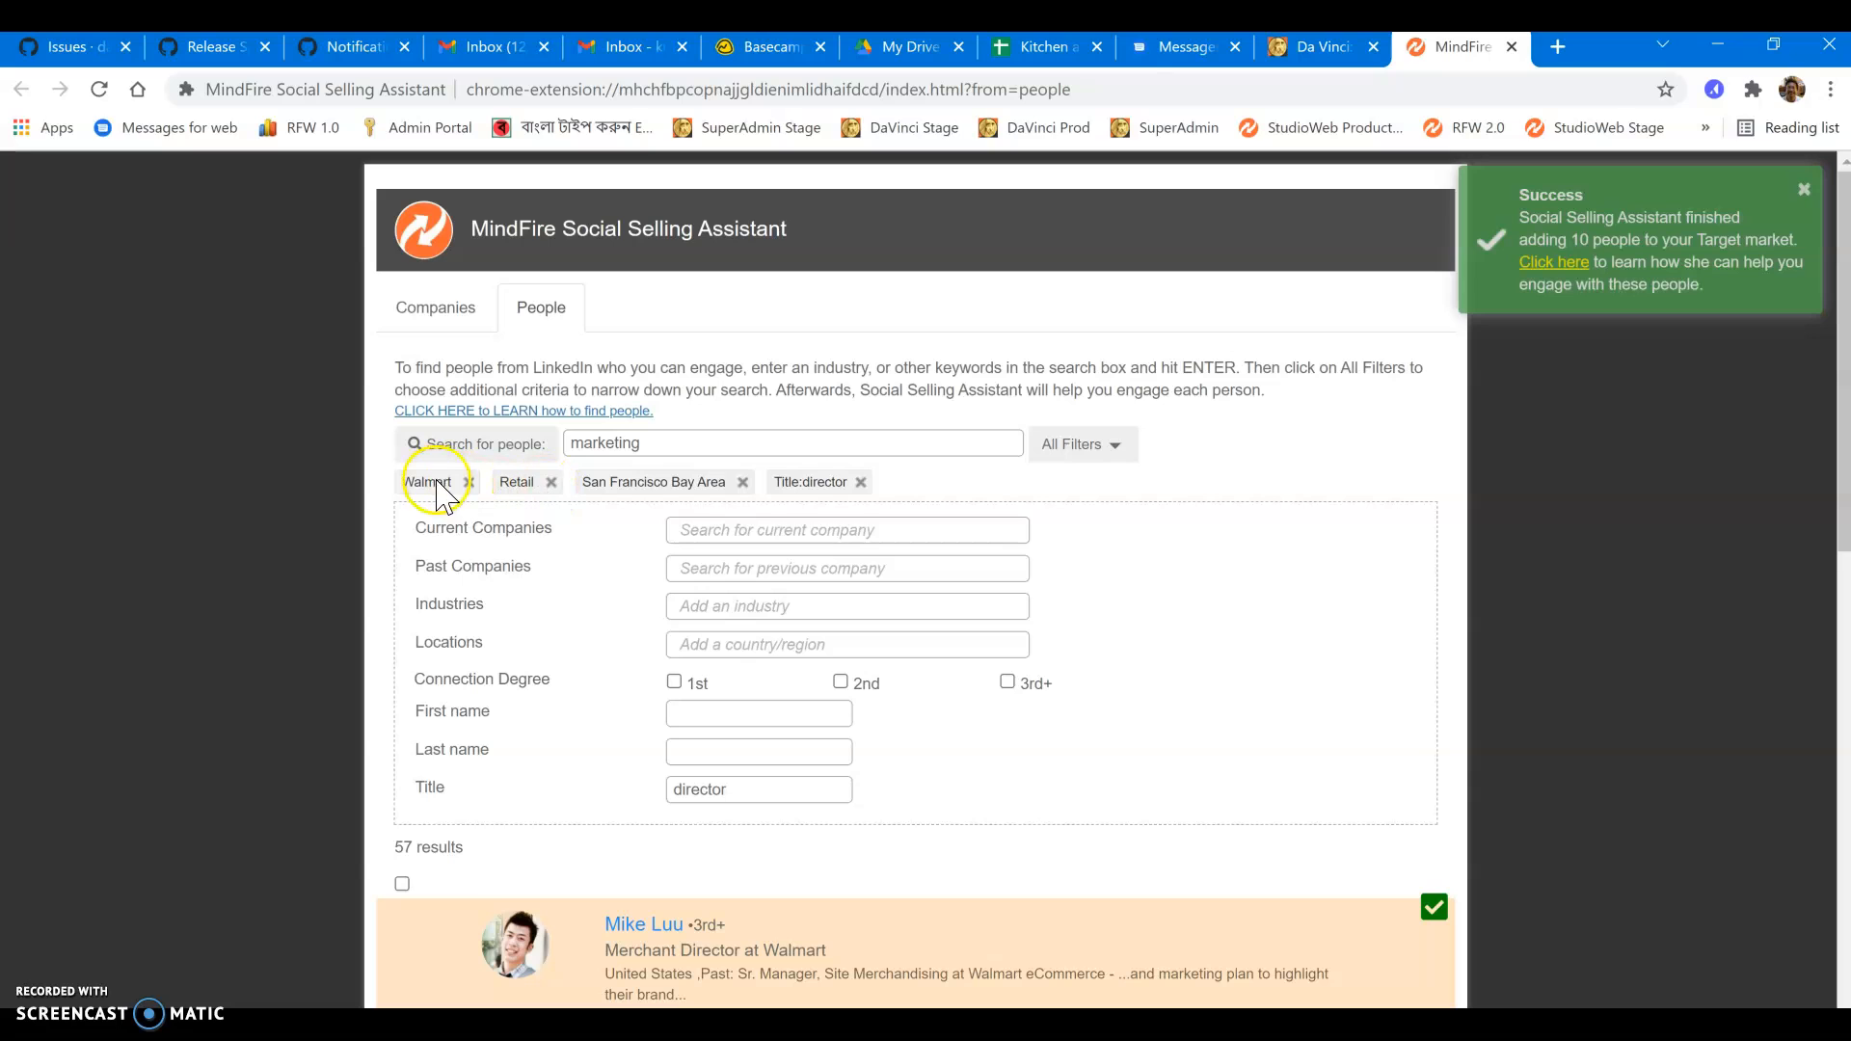
left_click(468, 483)
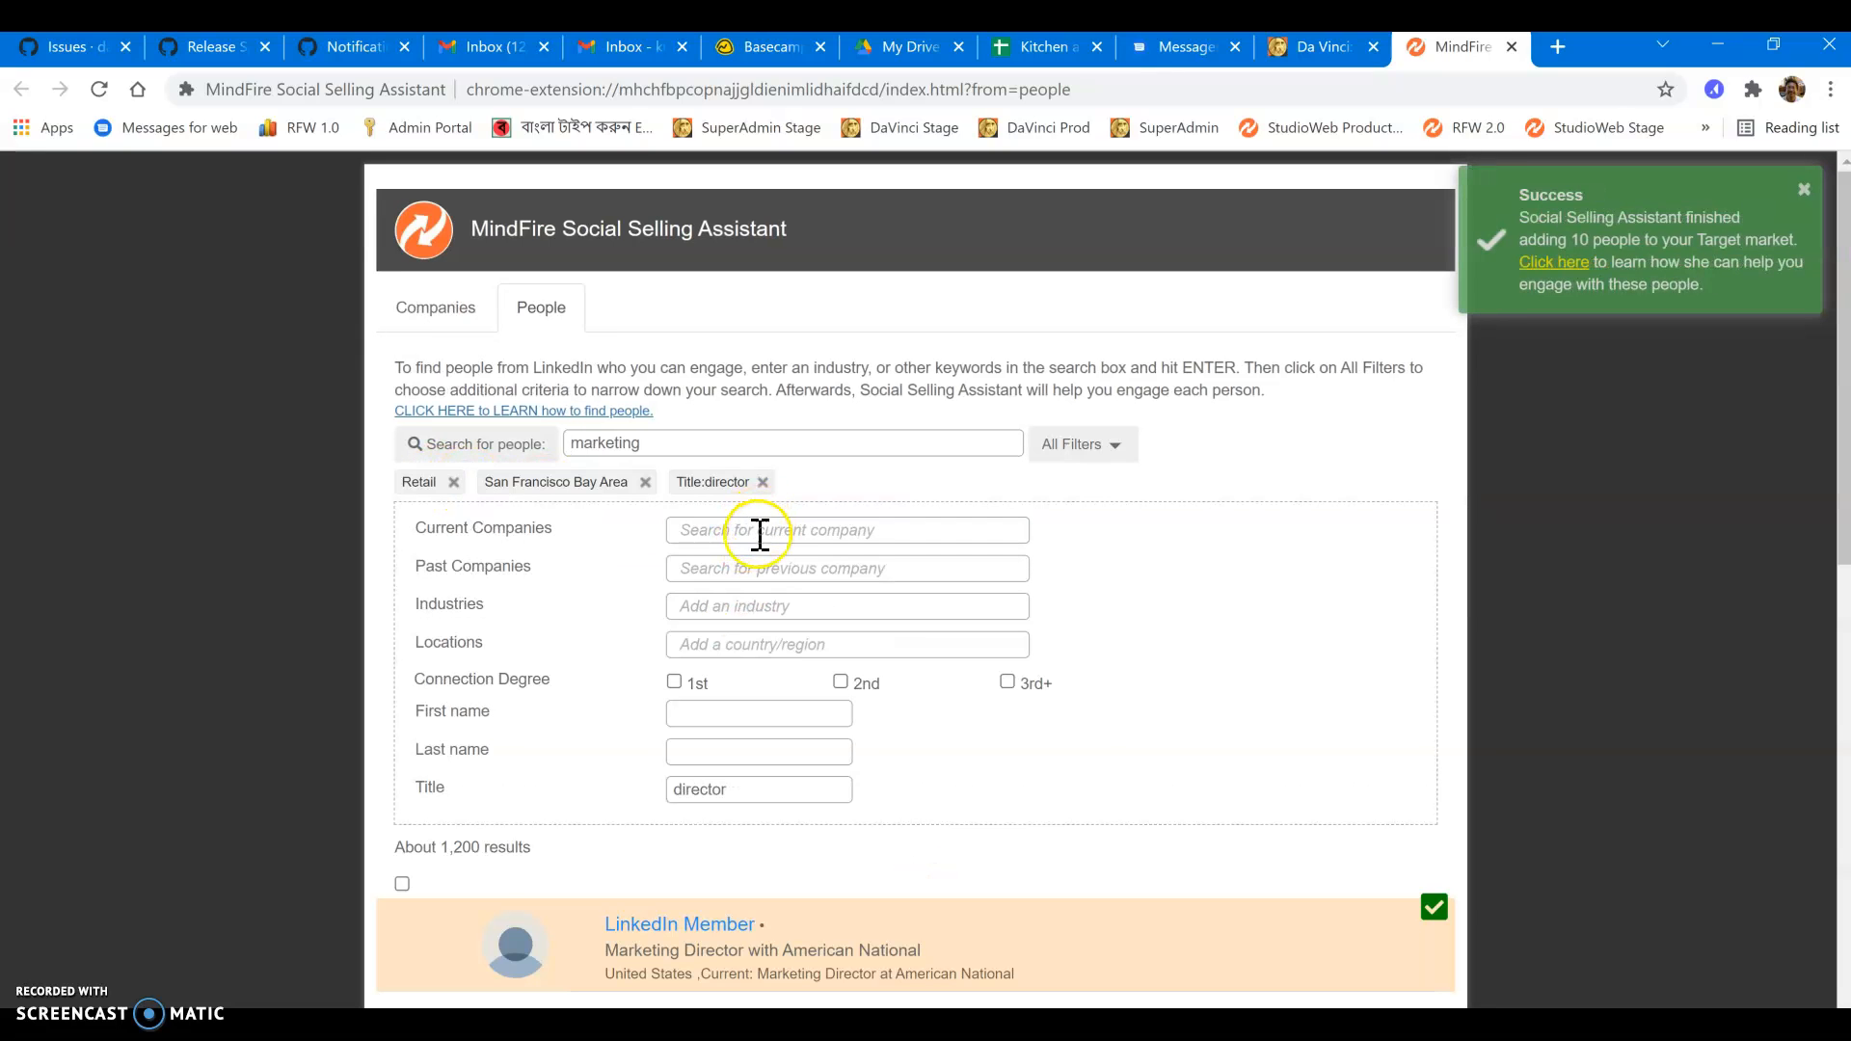
left_click(760, 533)
type("saf")
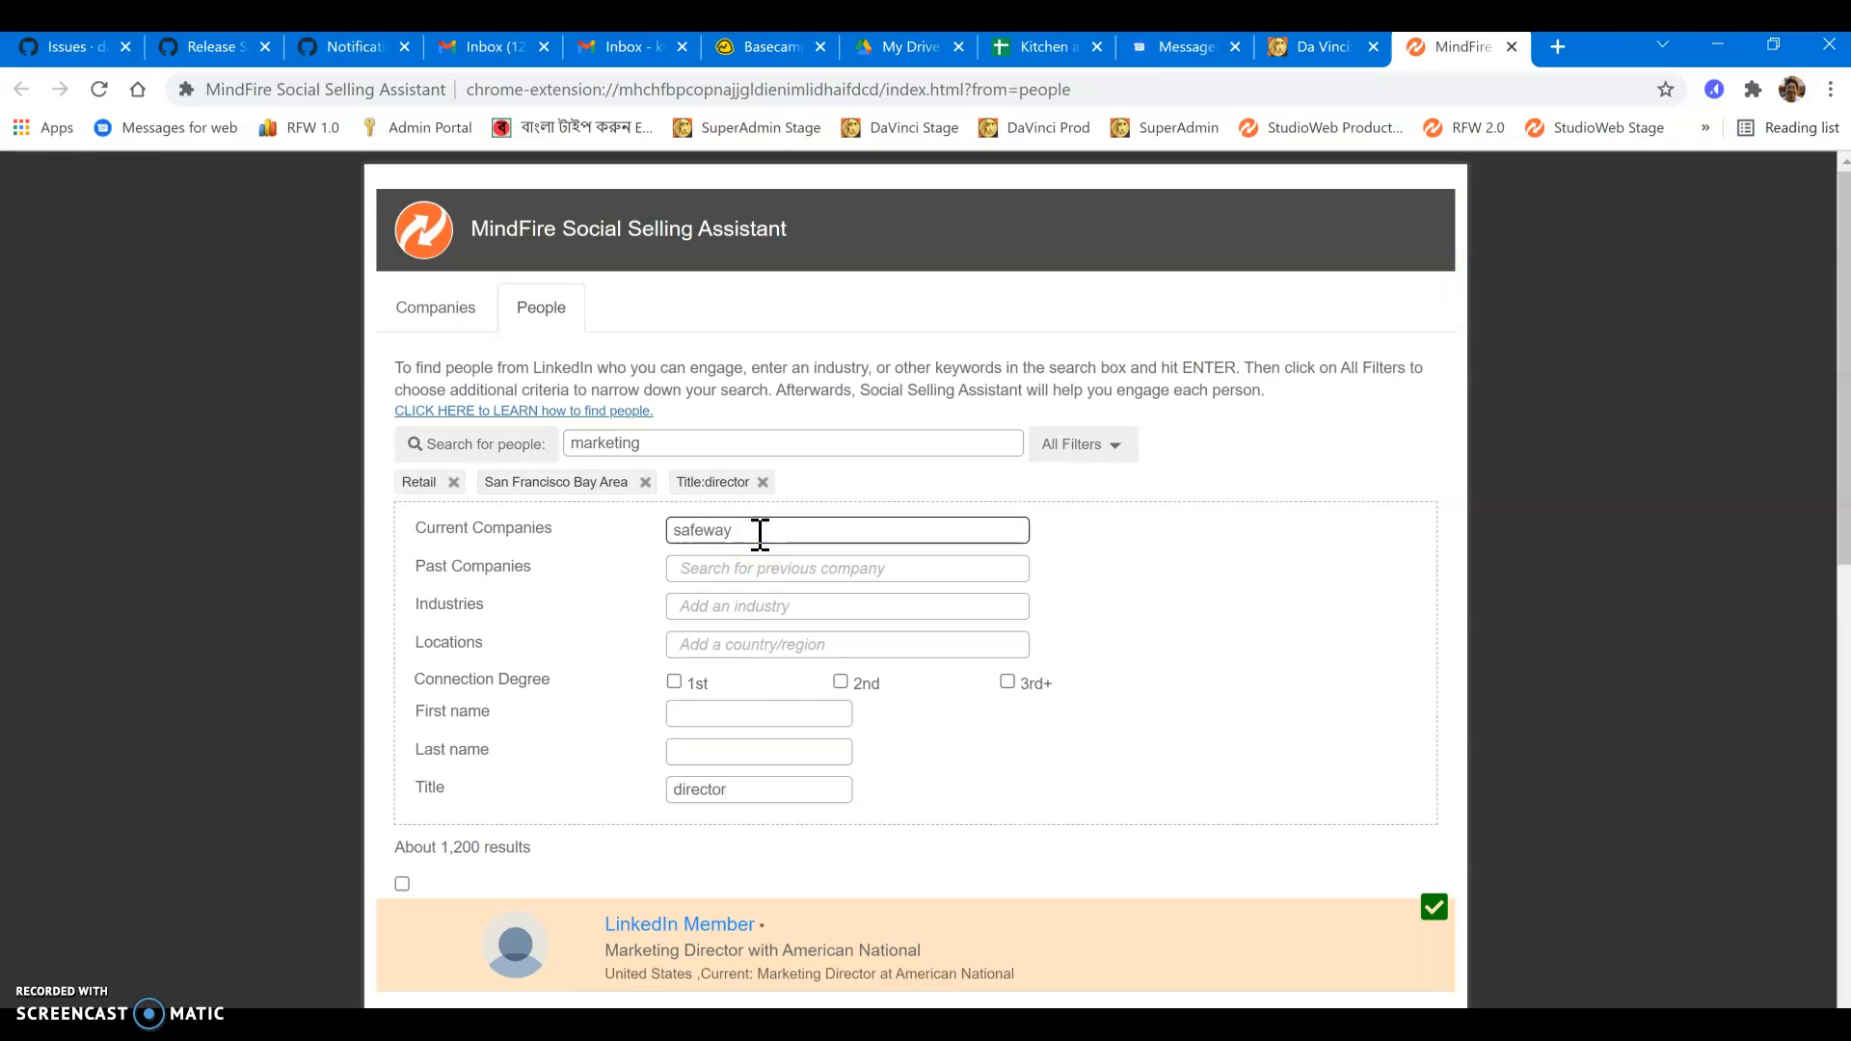
type("eway")
left_click(783, 605)
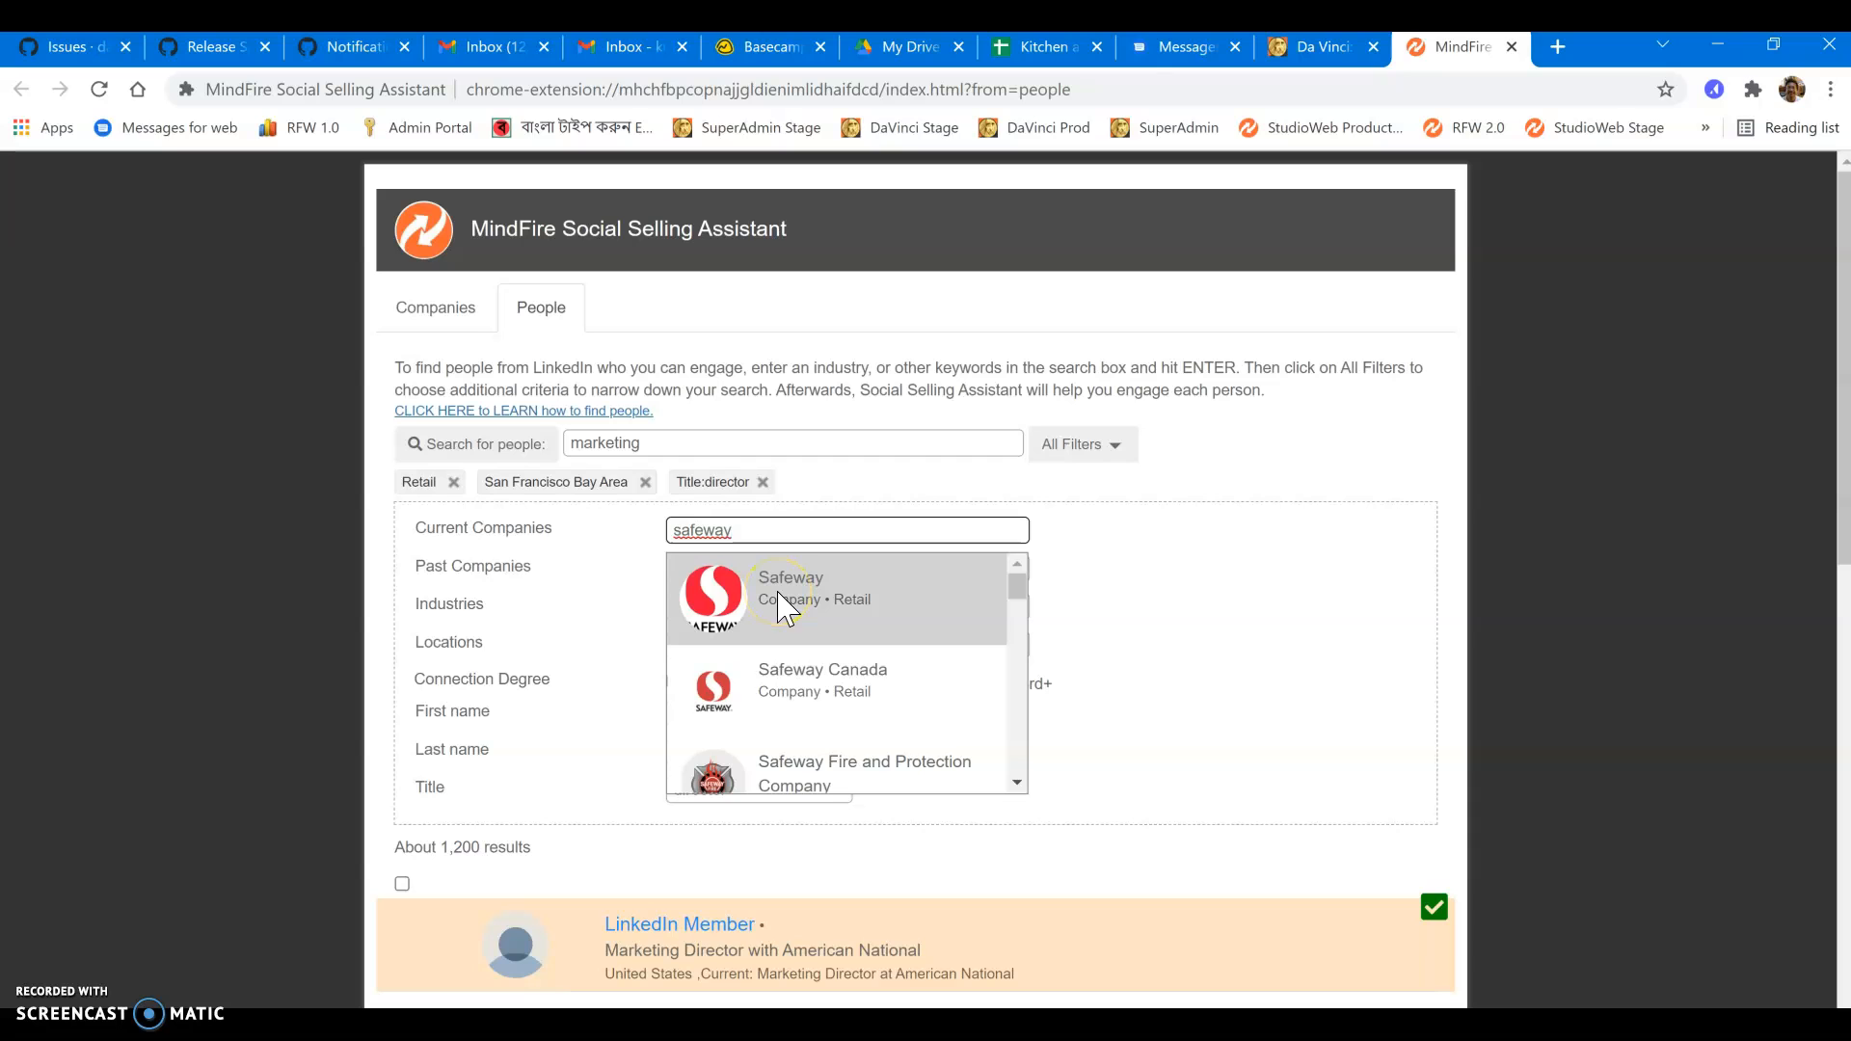
scroll(1152, 627, "down", 2)
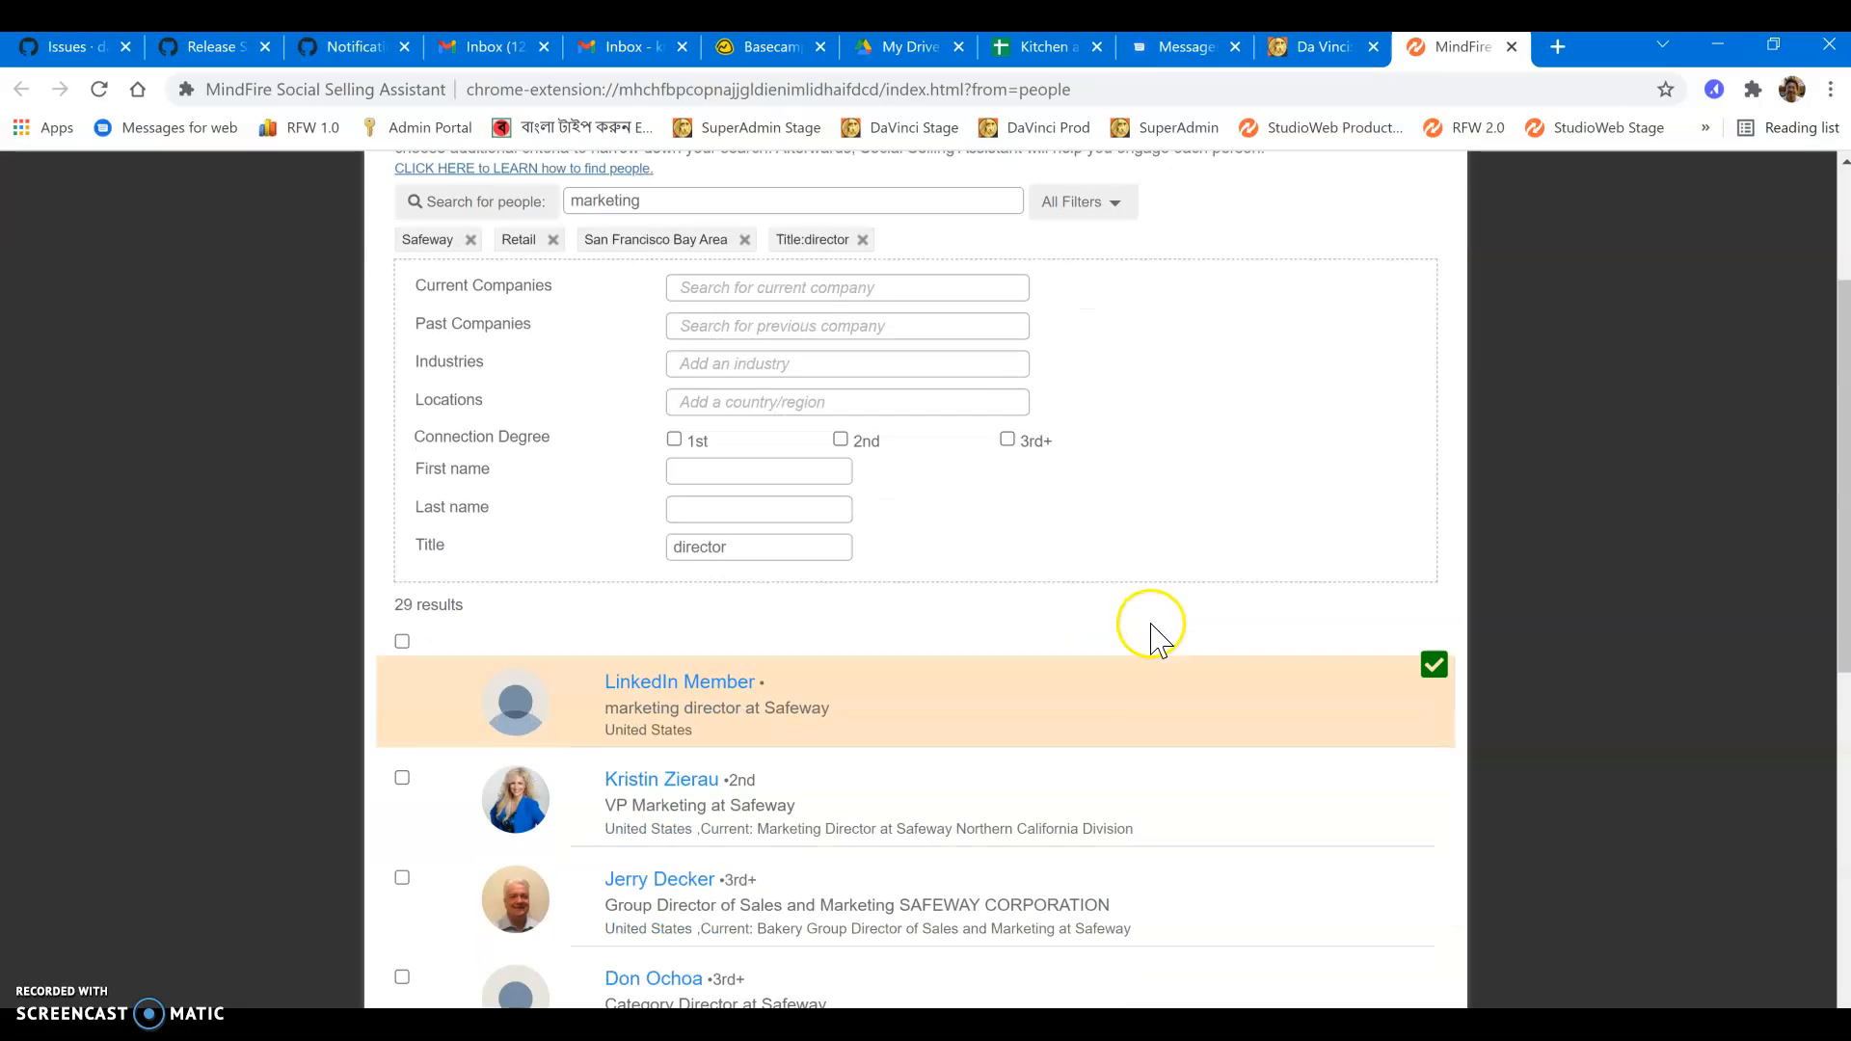
Look over the Safeway search results and check the My Markets people list in Da Vinci before returning to the search
scroll(1148, 636, "down", 2)
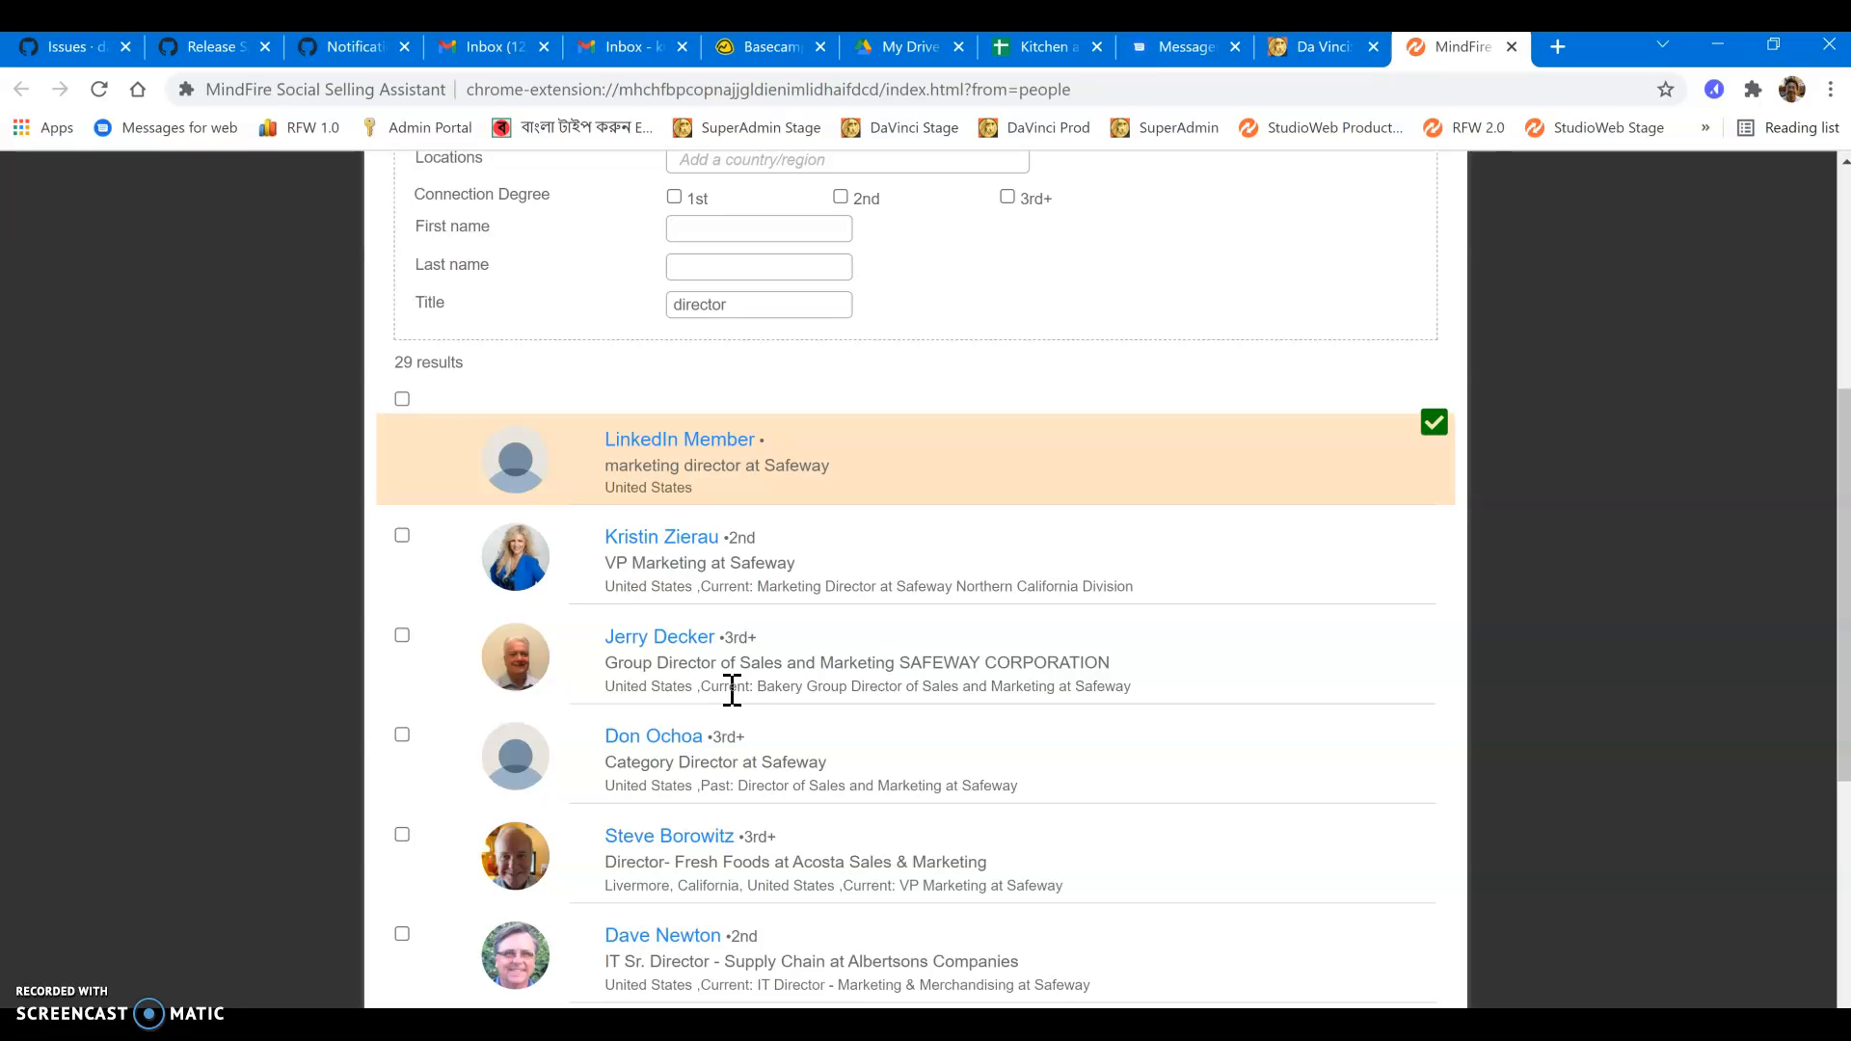
left_click(1326, 48)
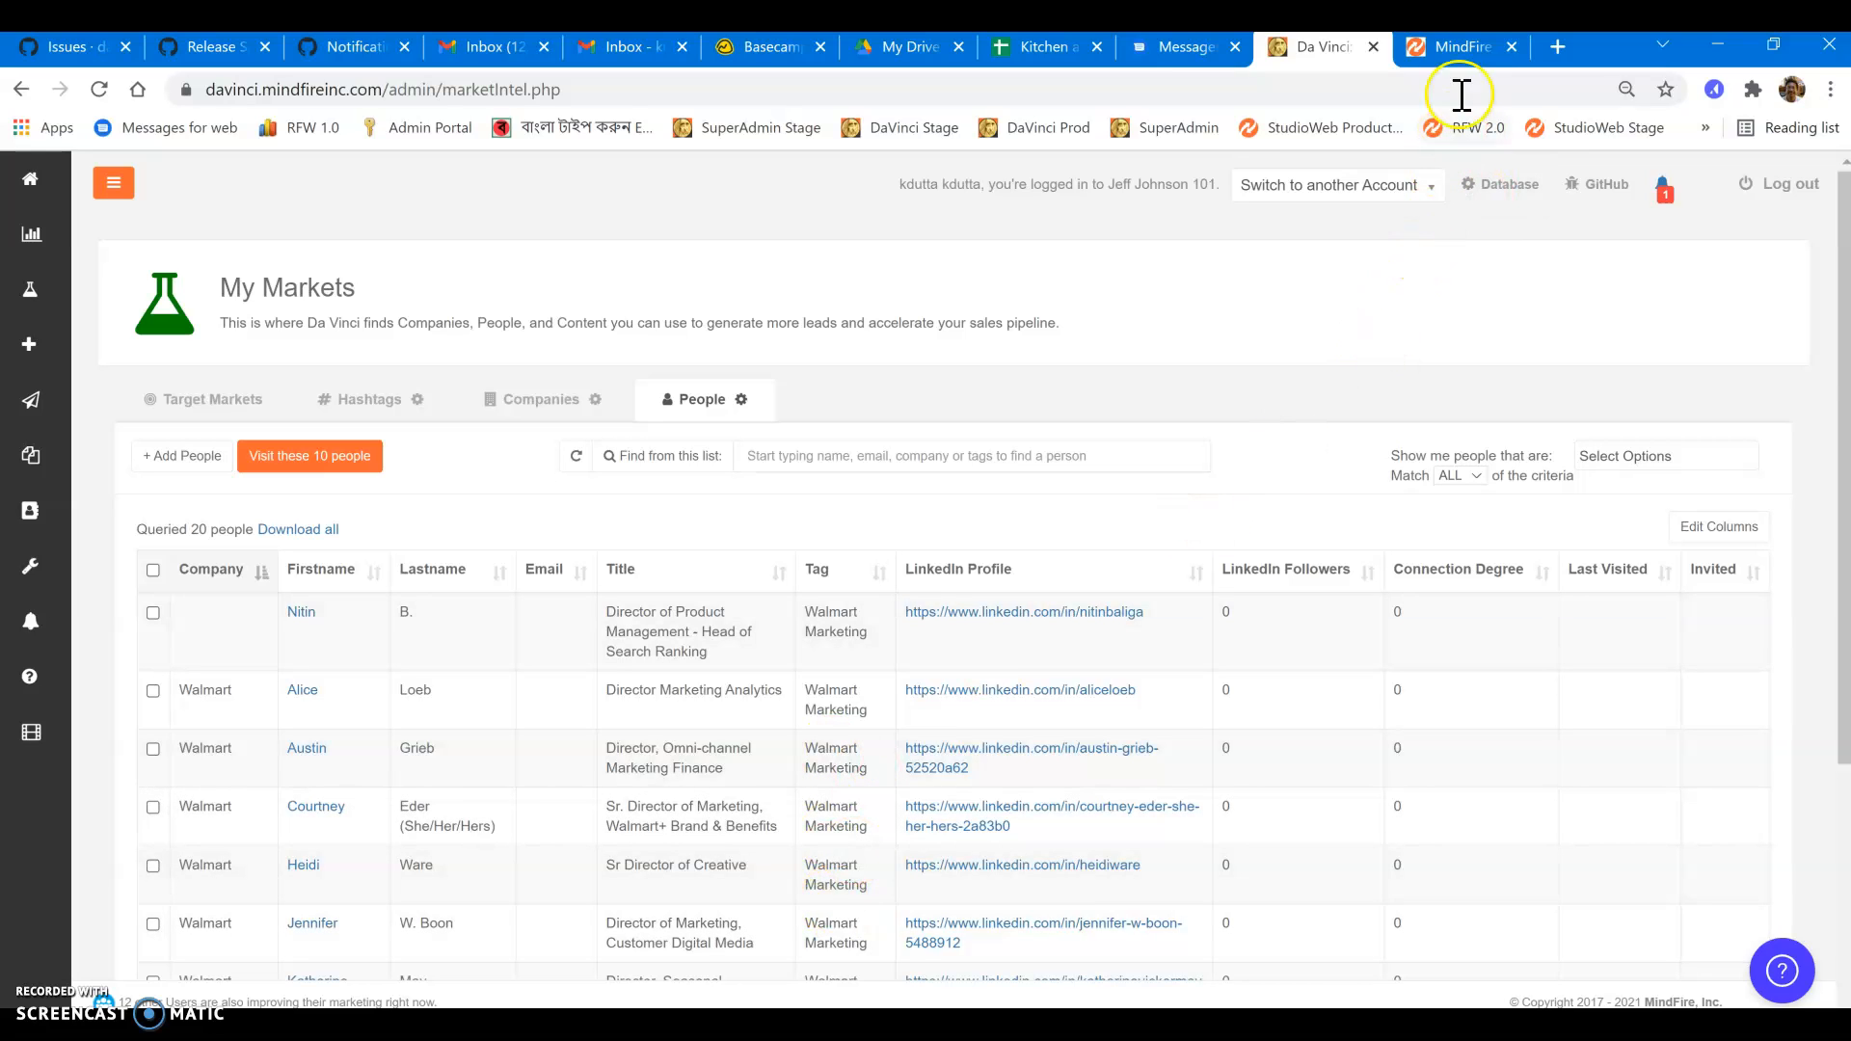
left_click(1461, 48)
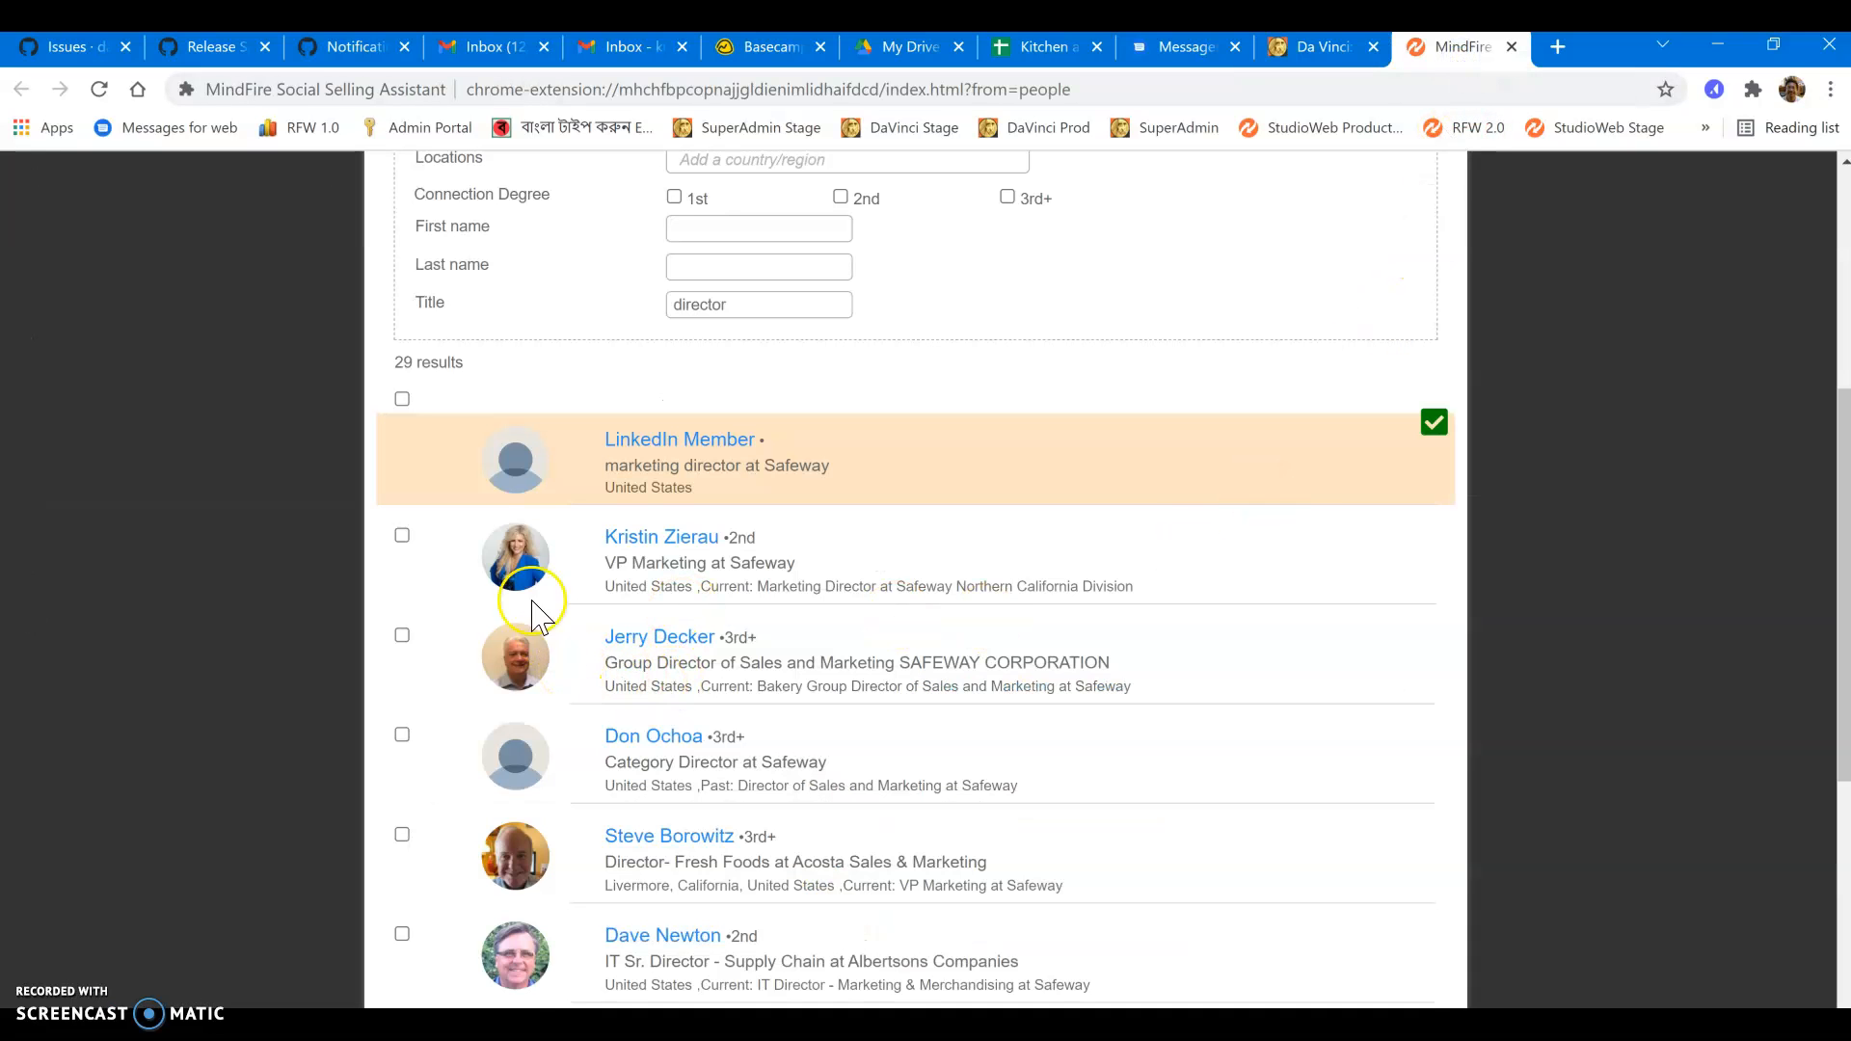
Select all people on the Safeway result page and replace the tag "Walmart Marketing" with the new tag "safeway marketing"
left_click(402, 400)
left_click(599, 441)
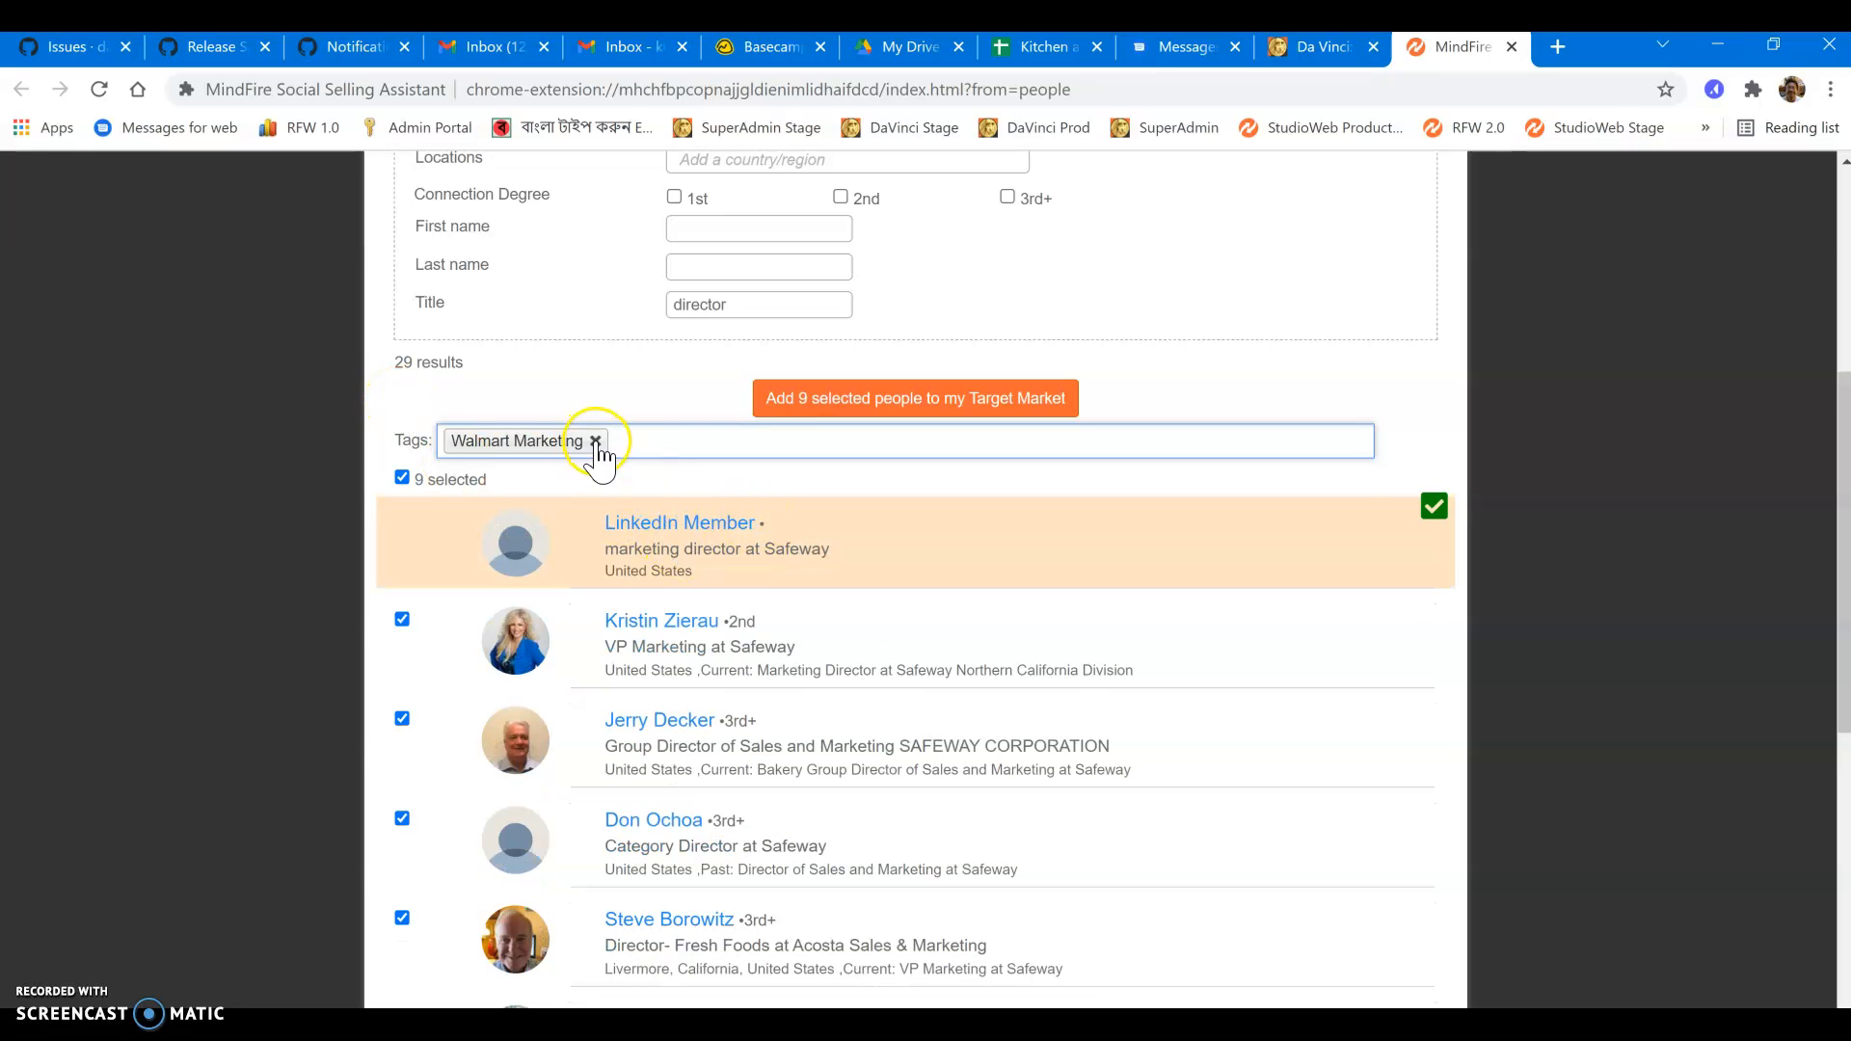
left_click(597, 443)
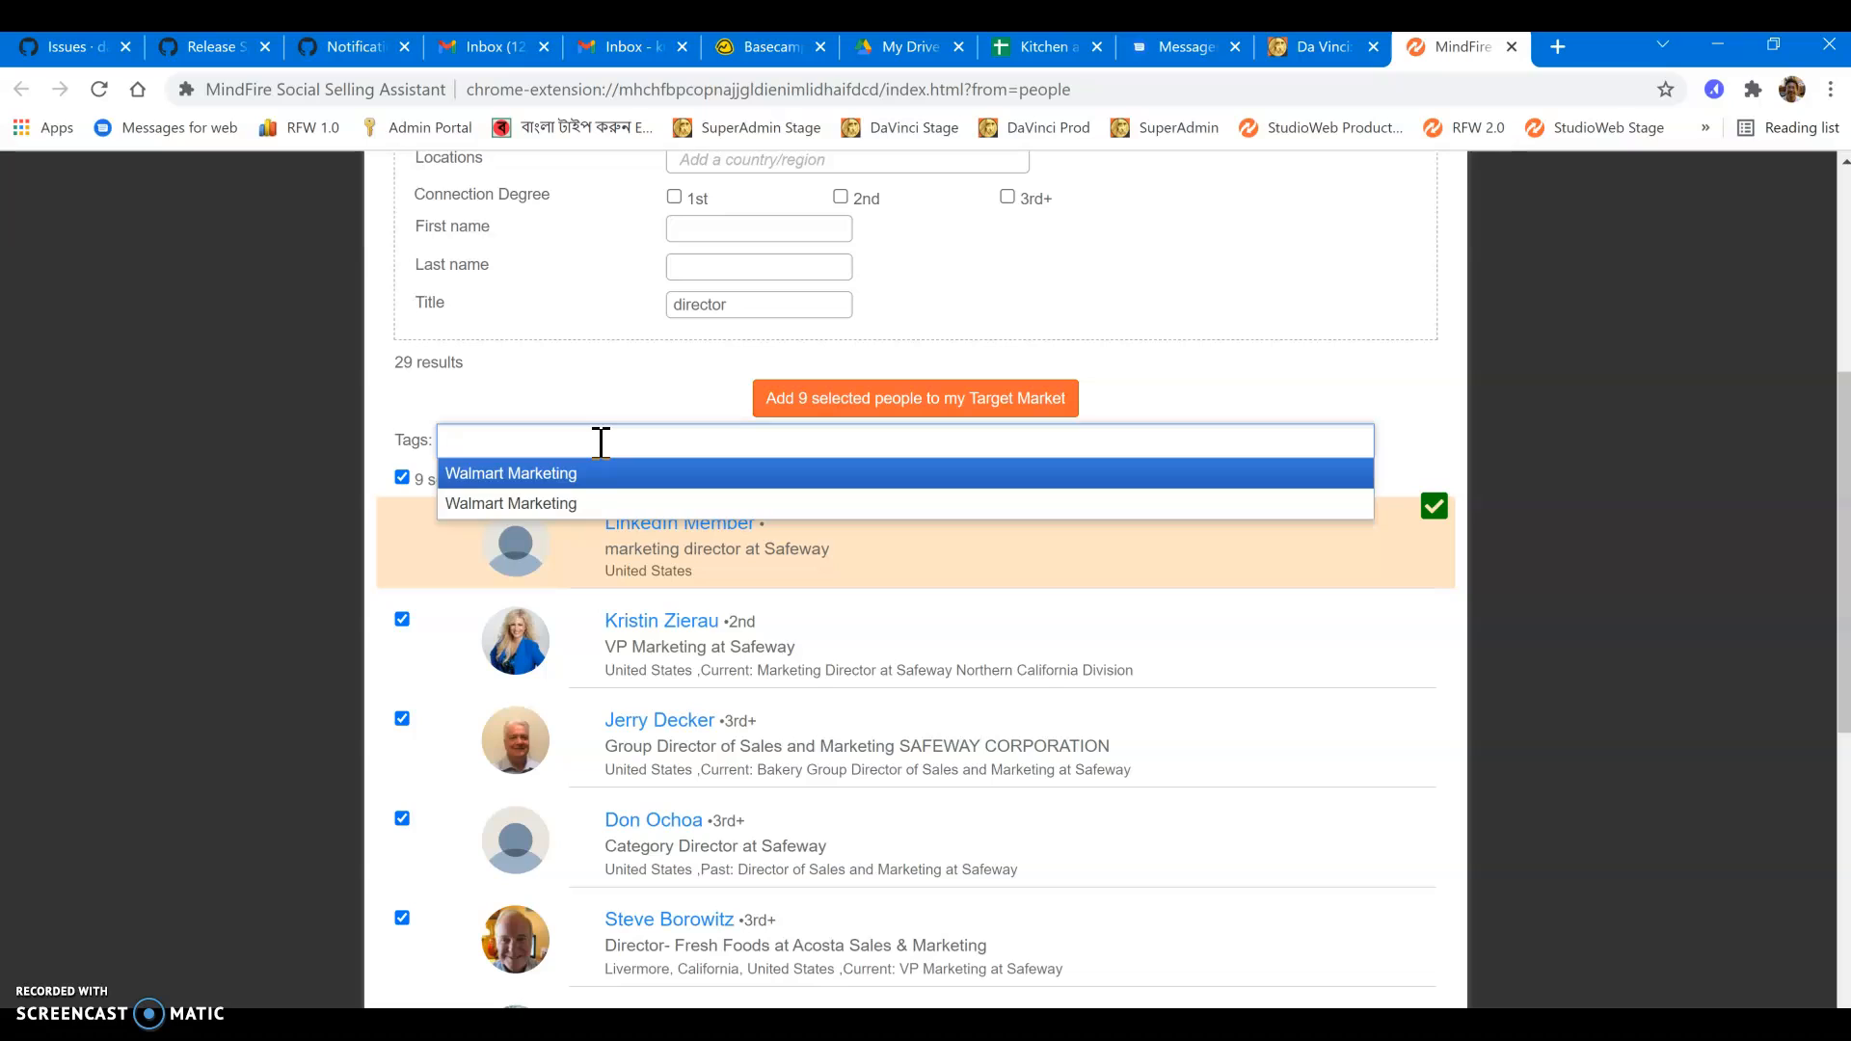
type("safeway m")
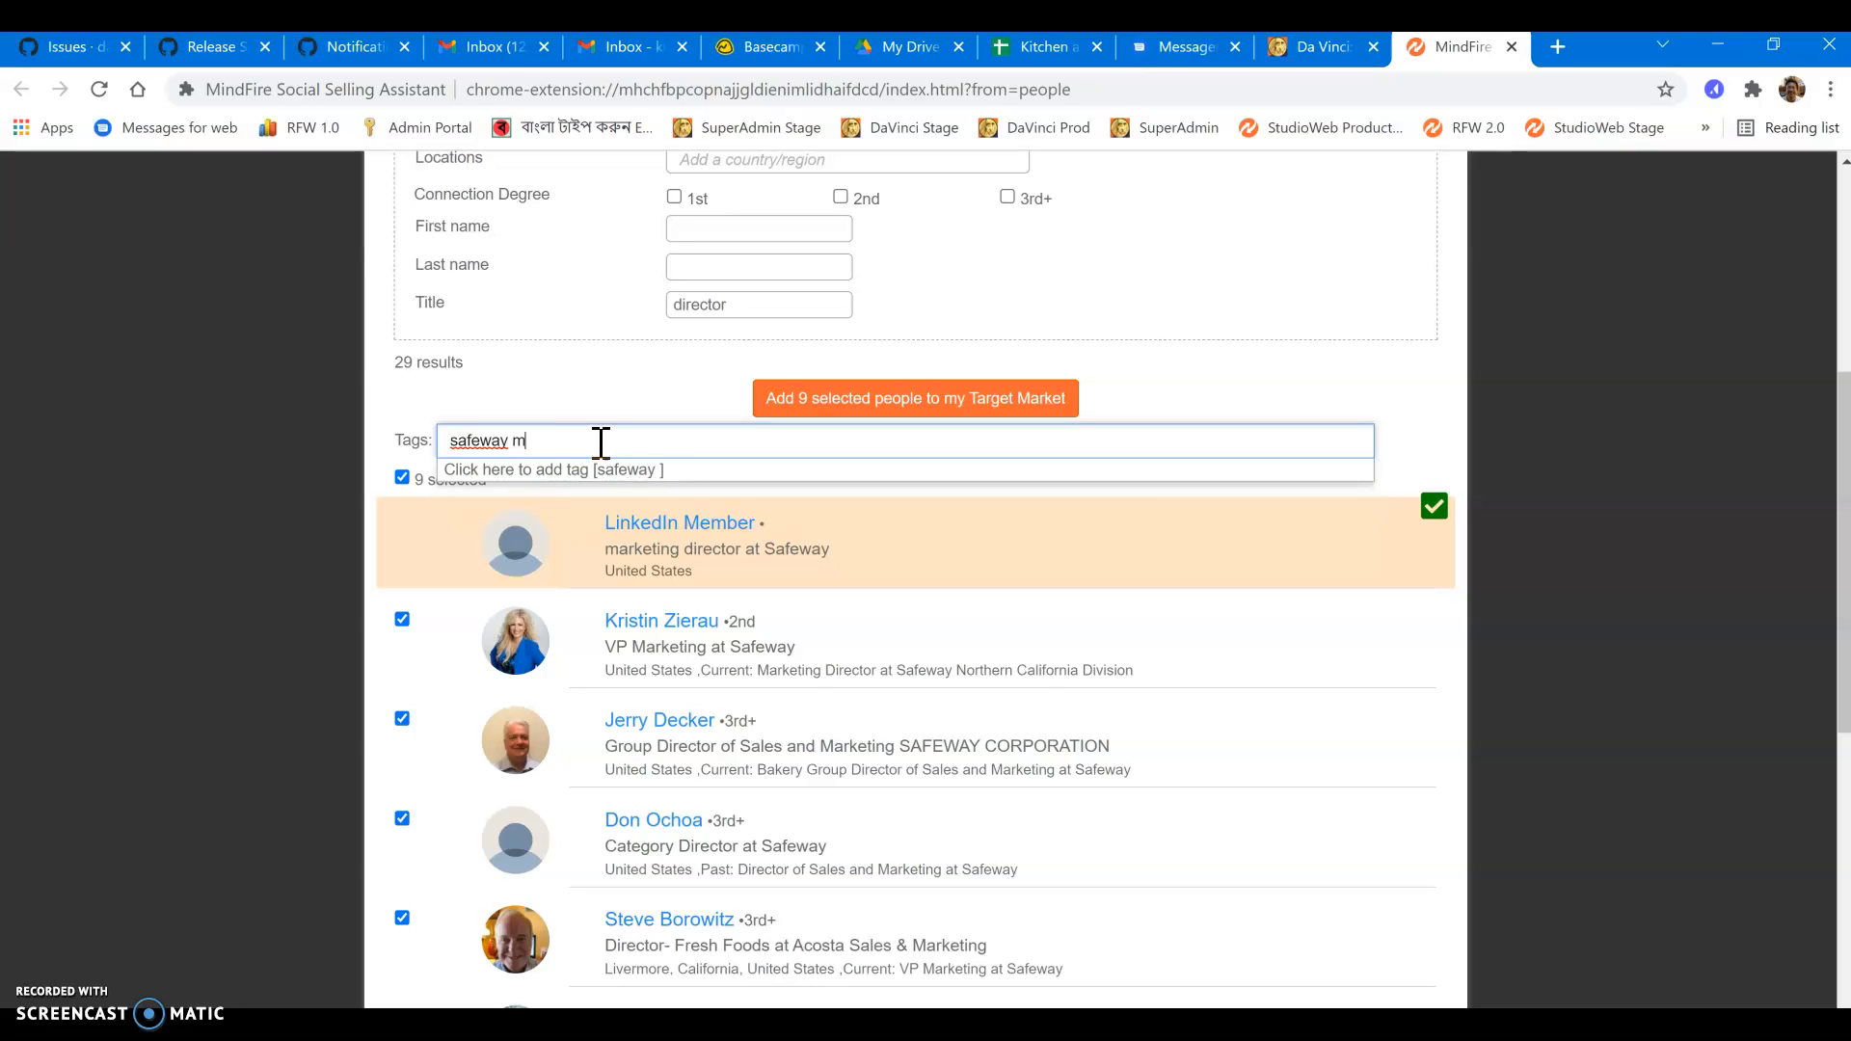
type("arketing")
left_click(496, 469)
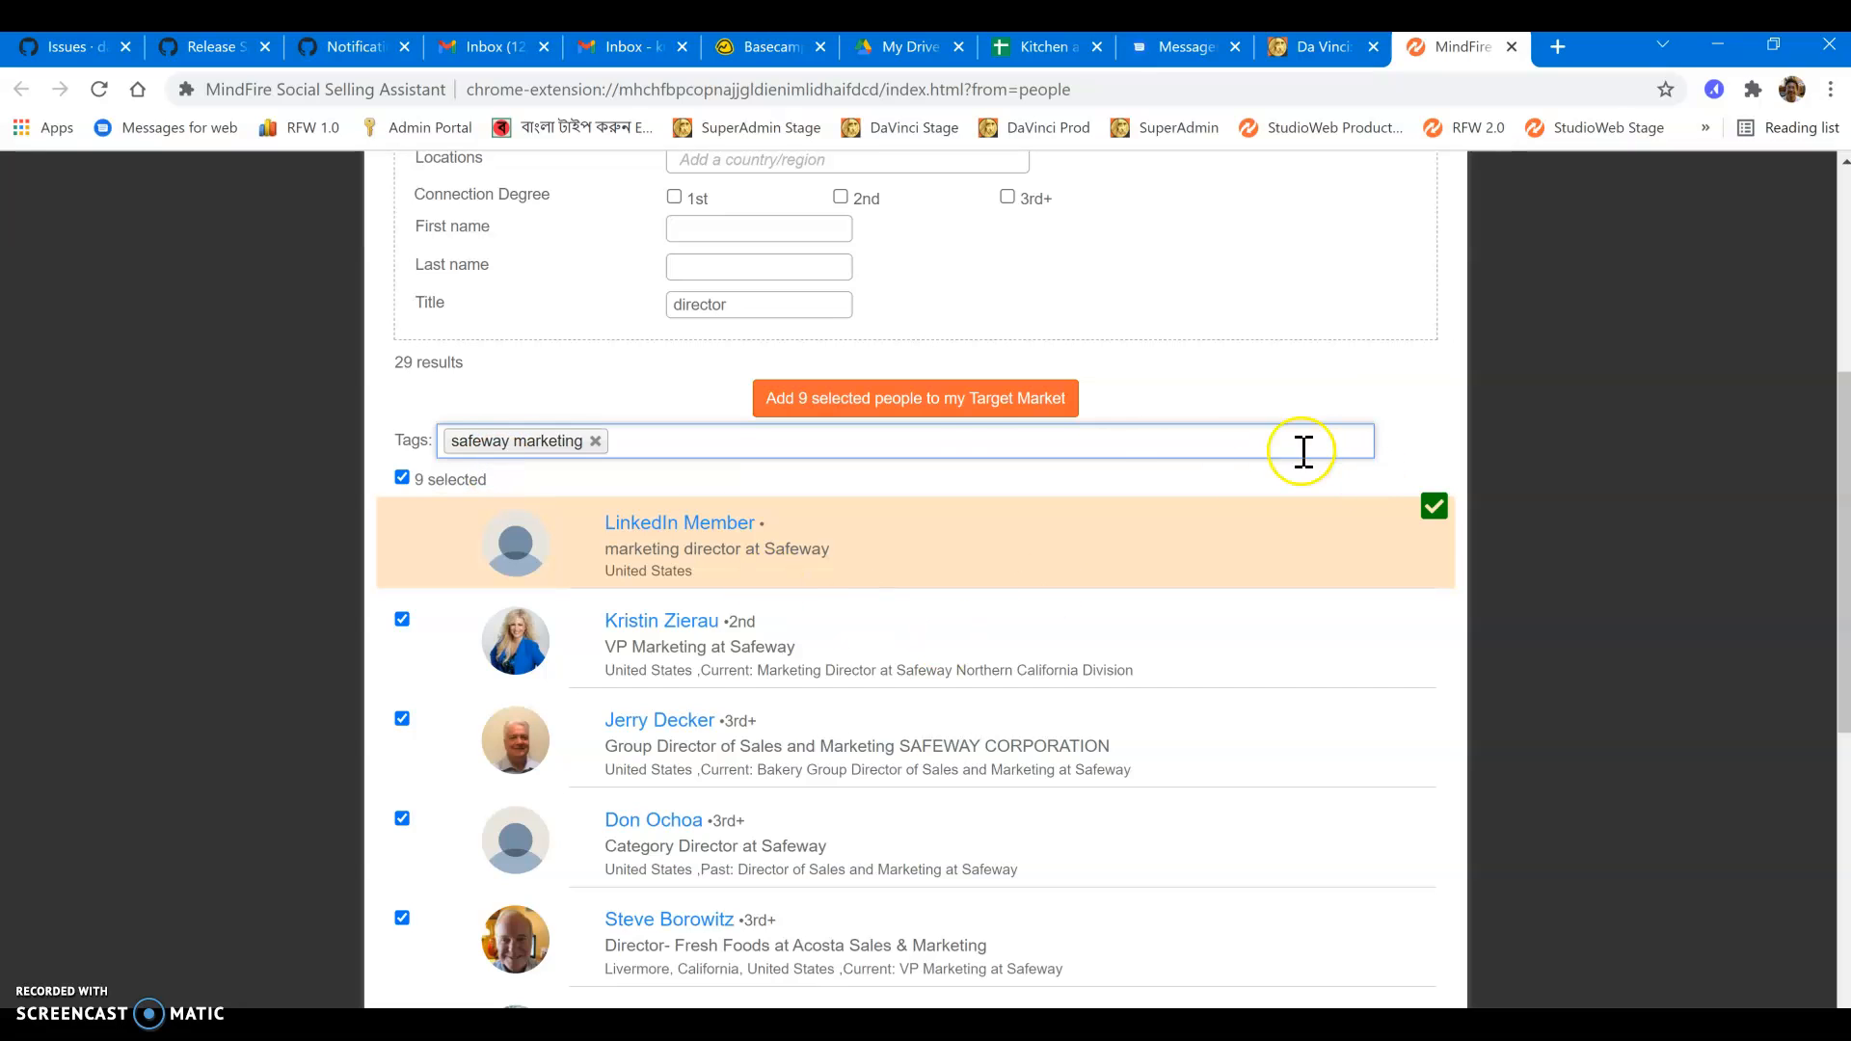
Add the 9 selected Safeway people to the Target Market
left_click(916, 397)
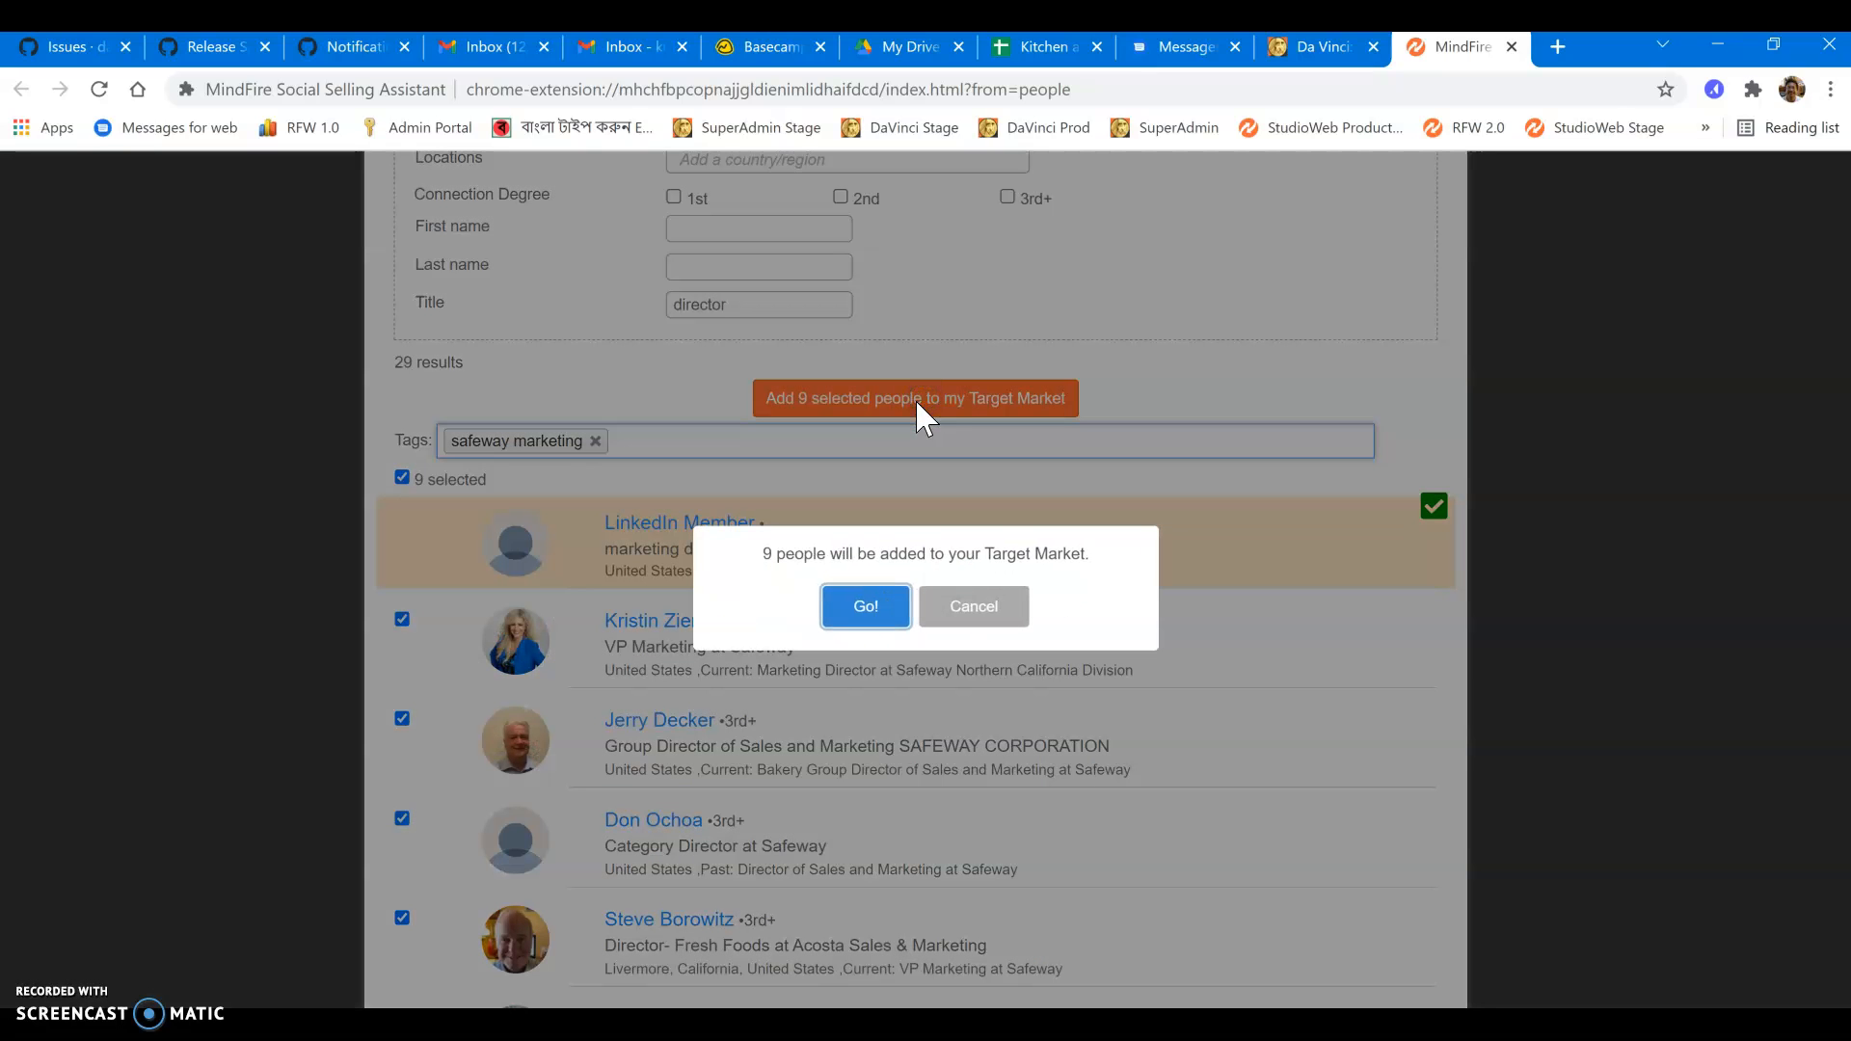
left_click(866, 606)
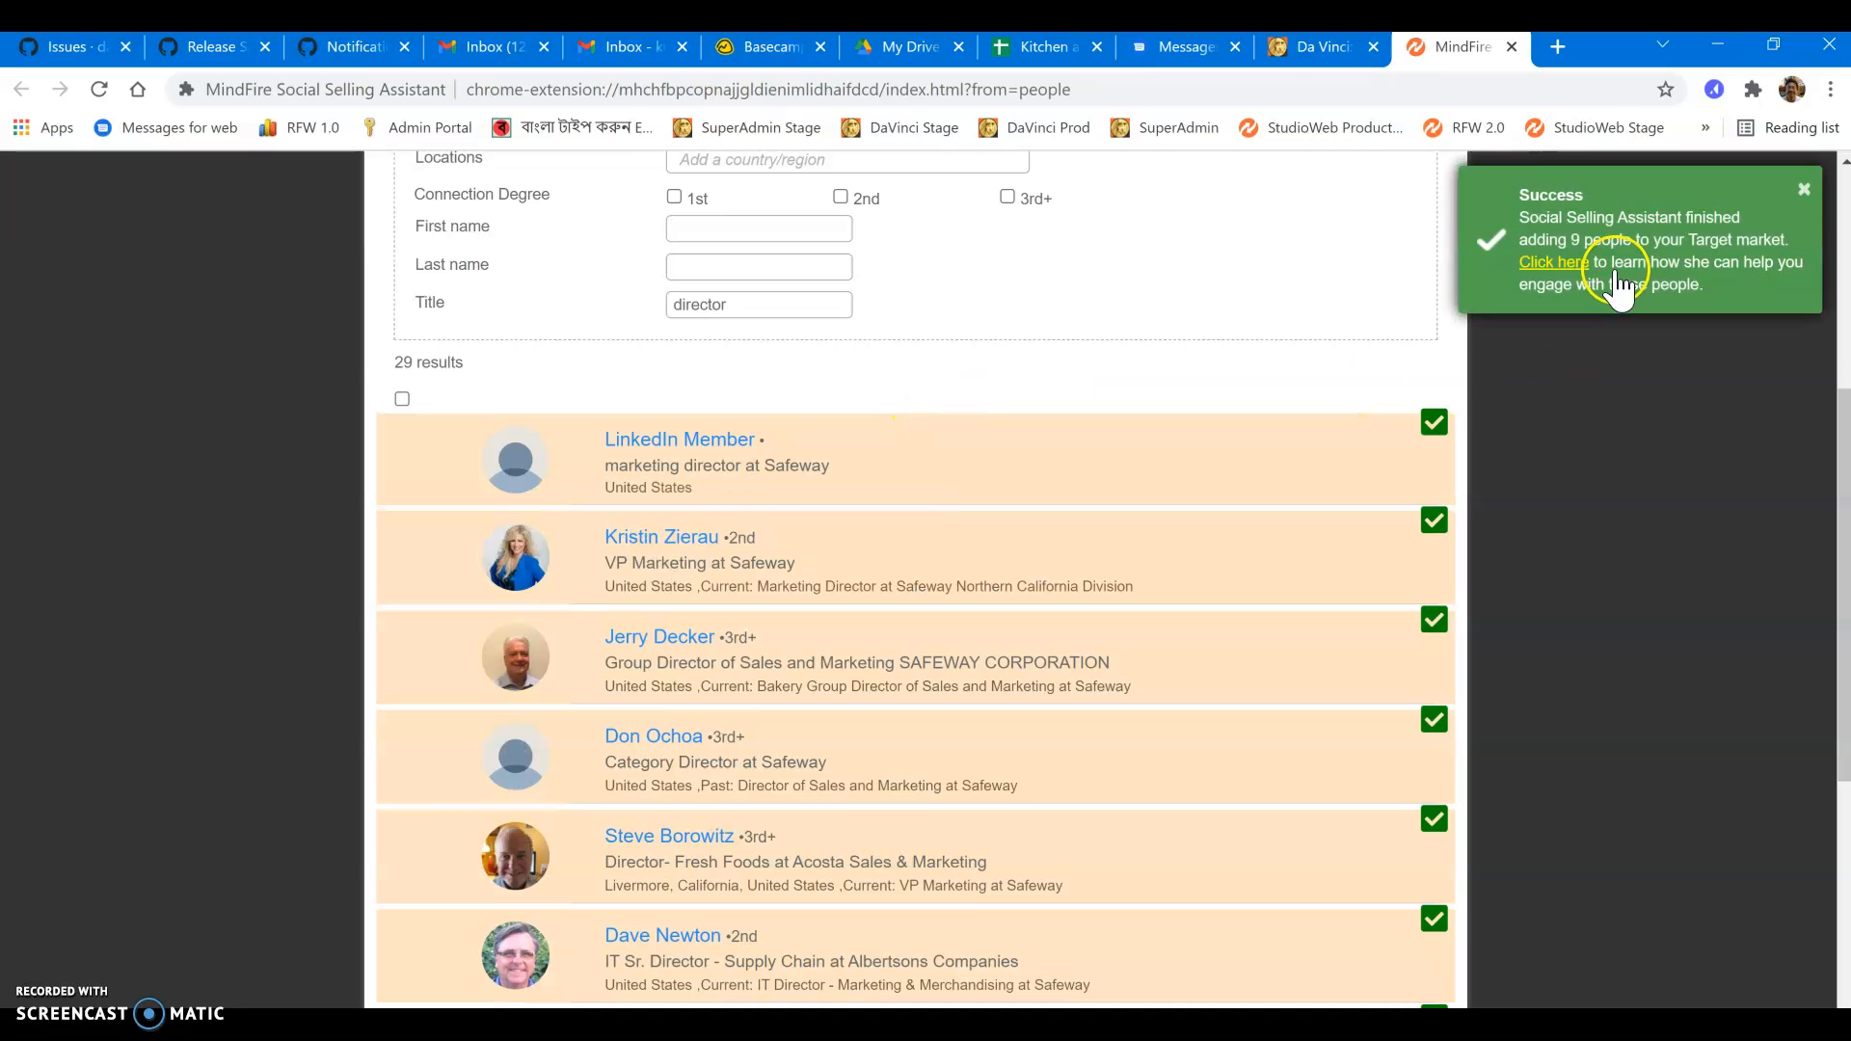
Switch to Da Vinci, refresh the My Markets people list and look through the added people and their tags
left_click(1323, 46)
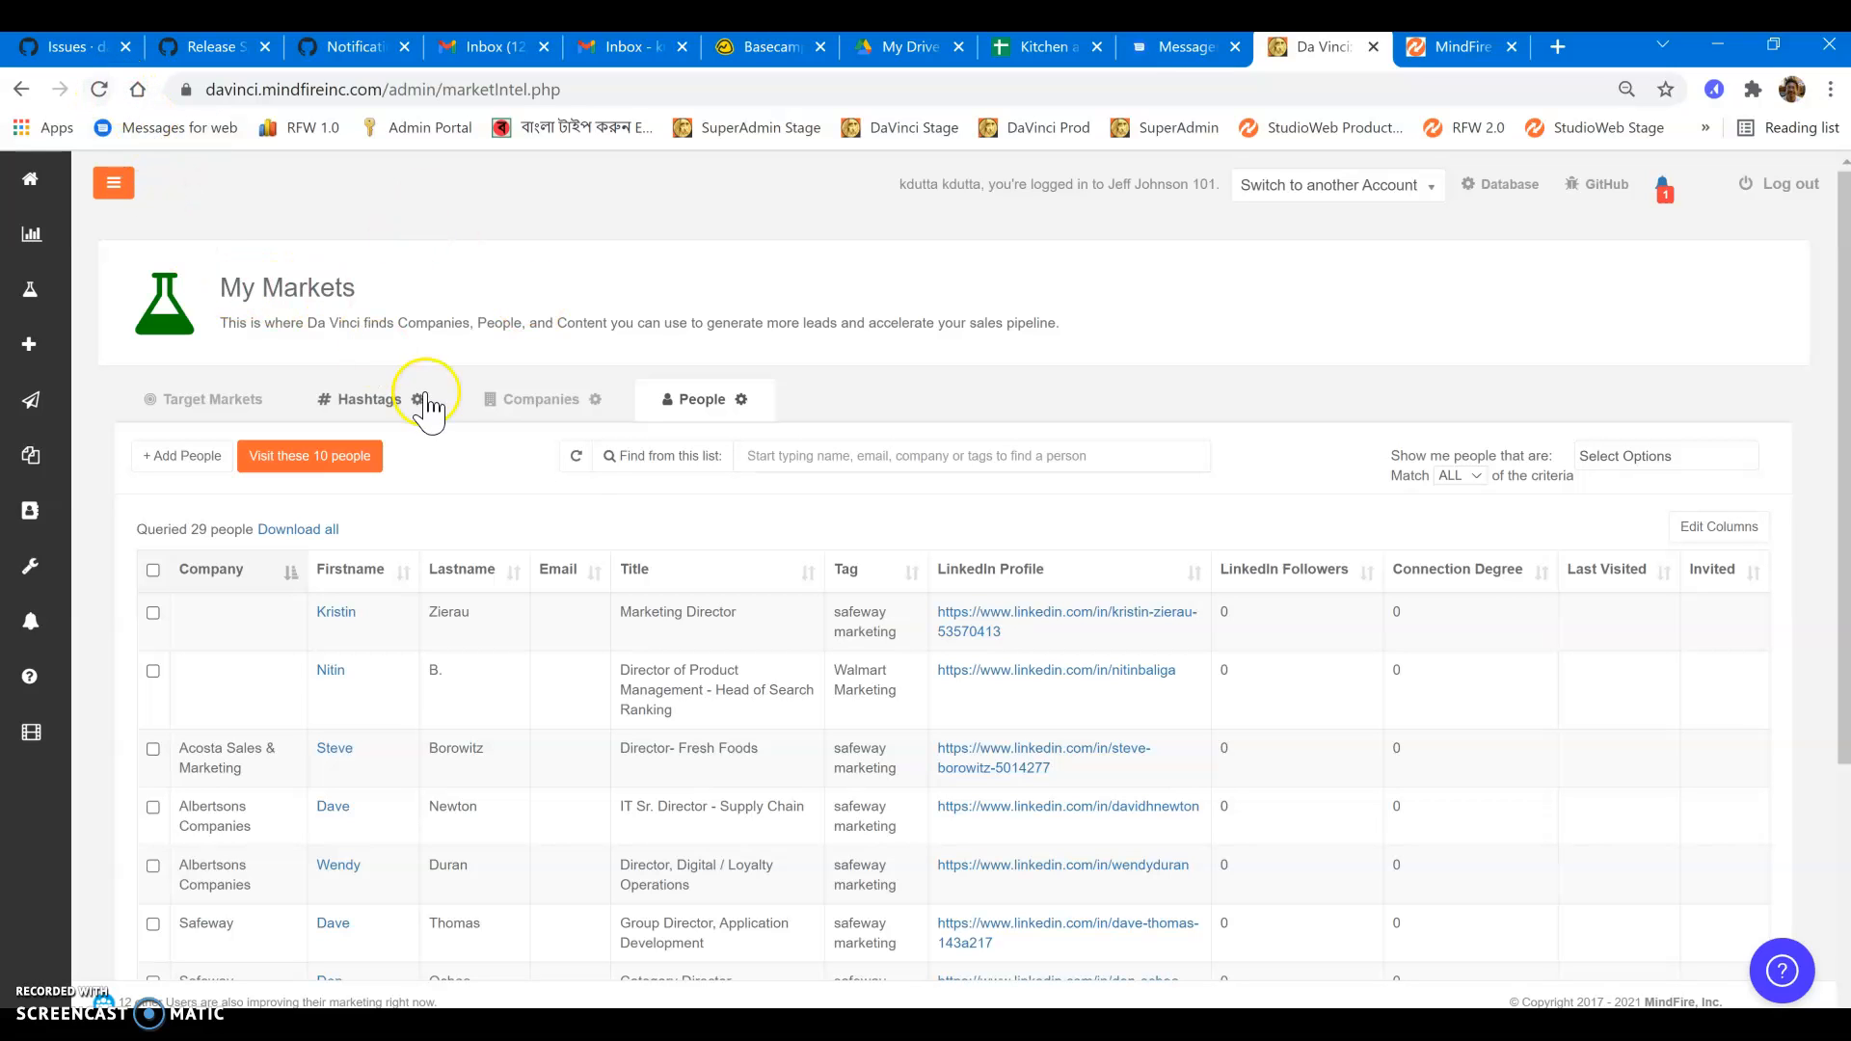
left_click(576, 457)
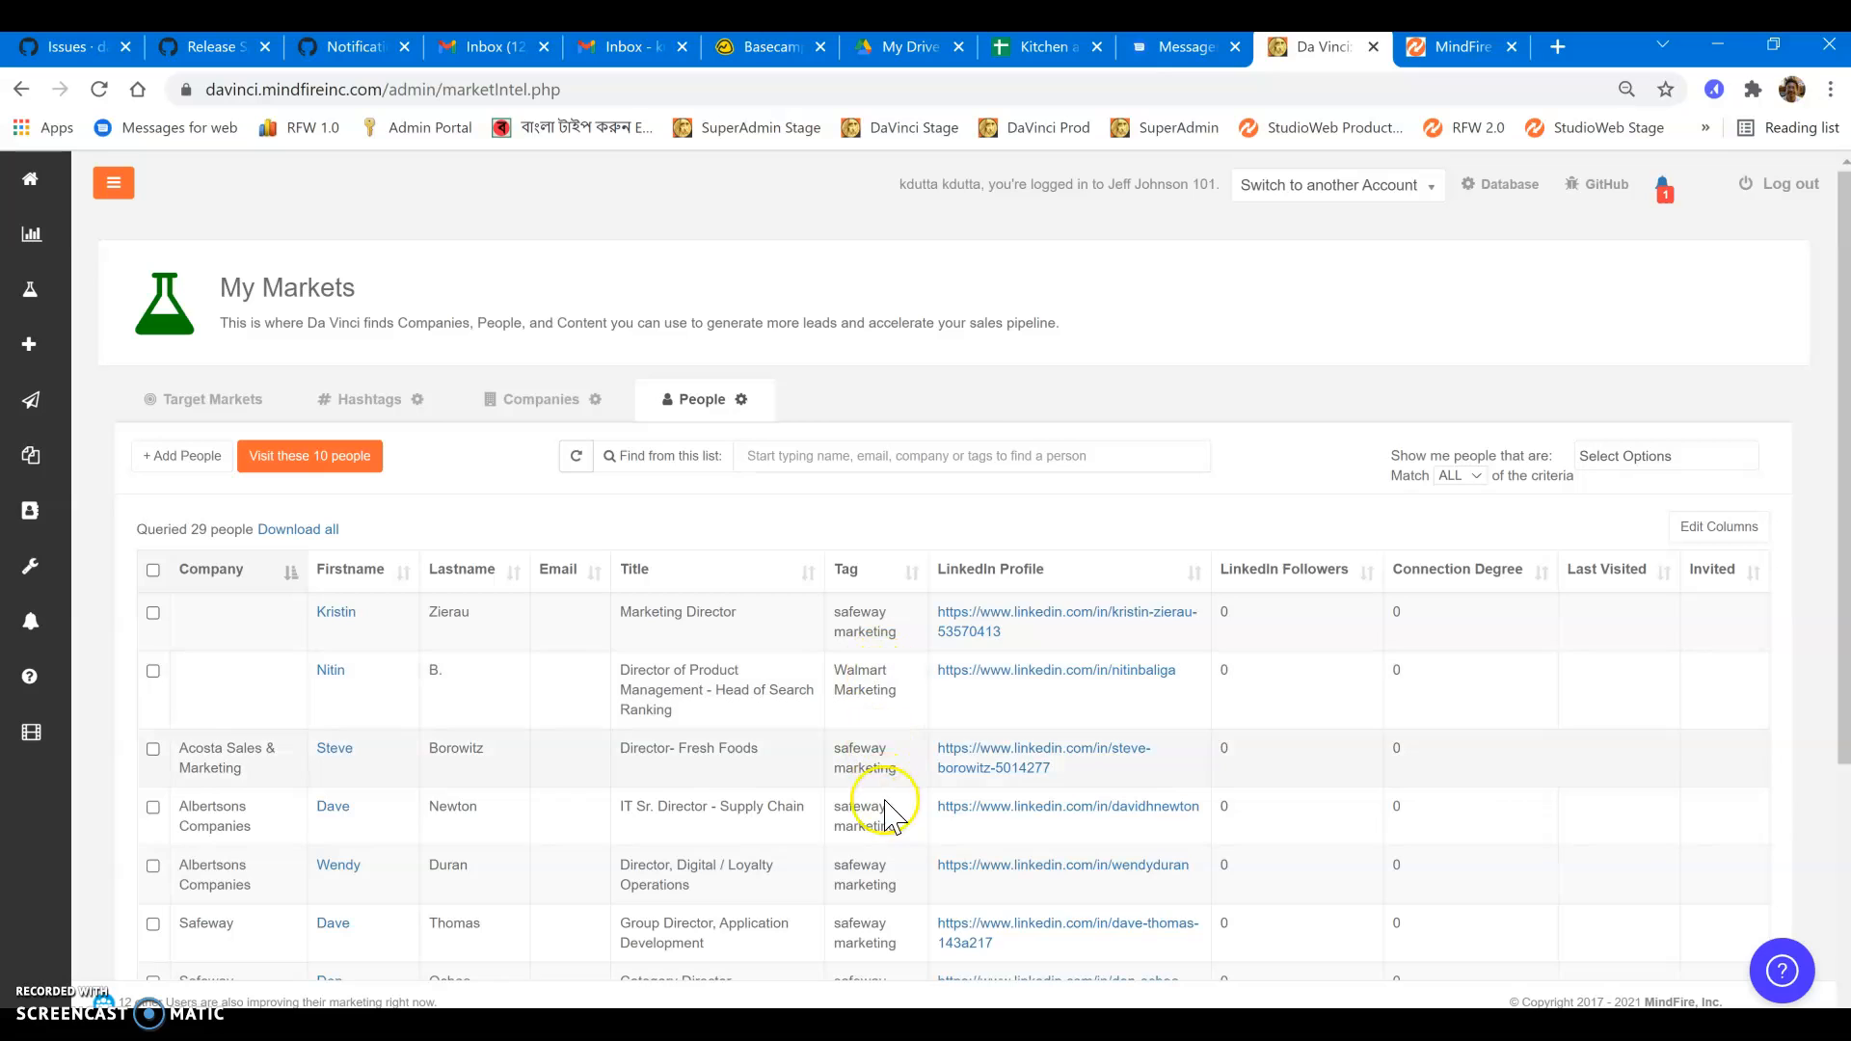
scroll(872, 810, "down", 3)
scroll(879, 810, "up", 3)
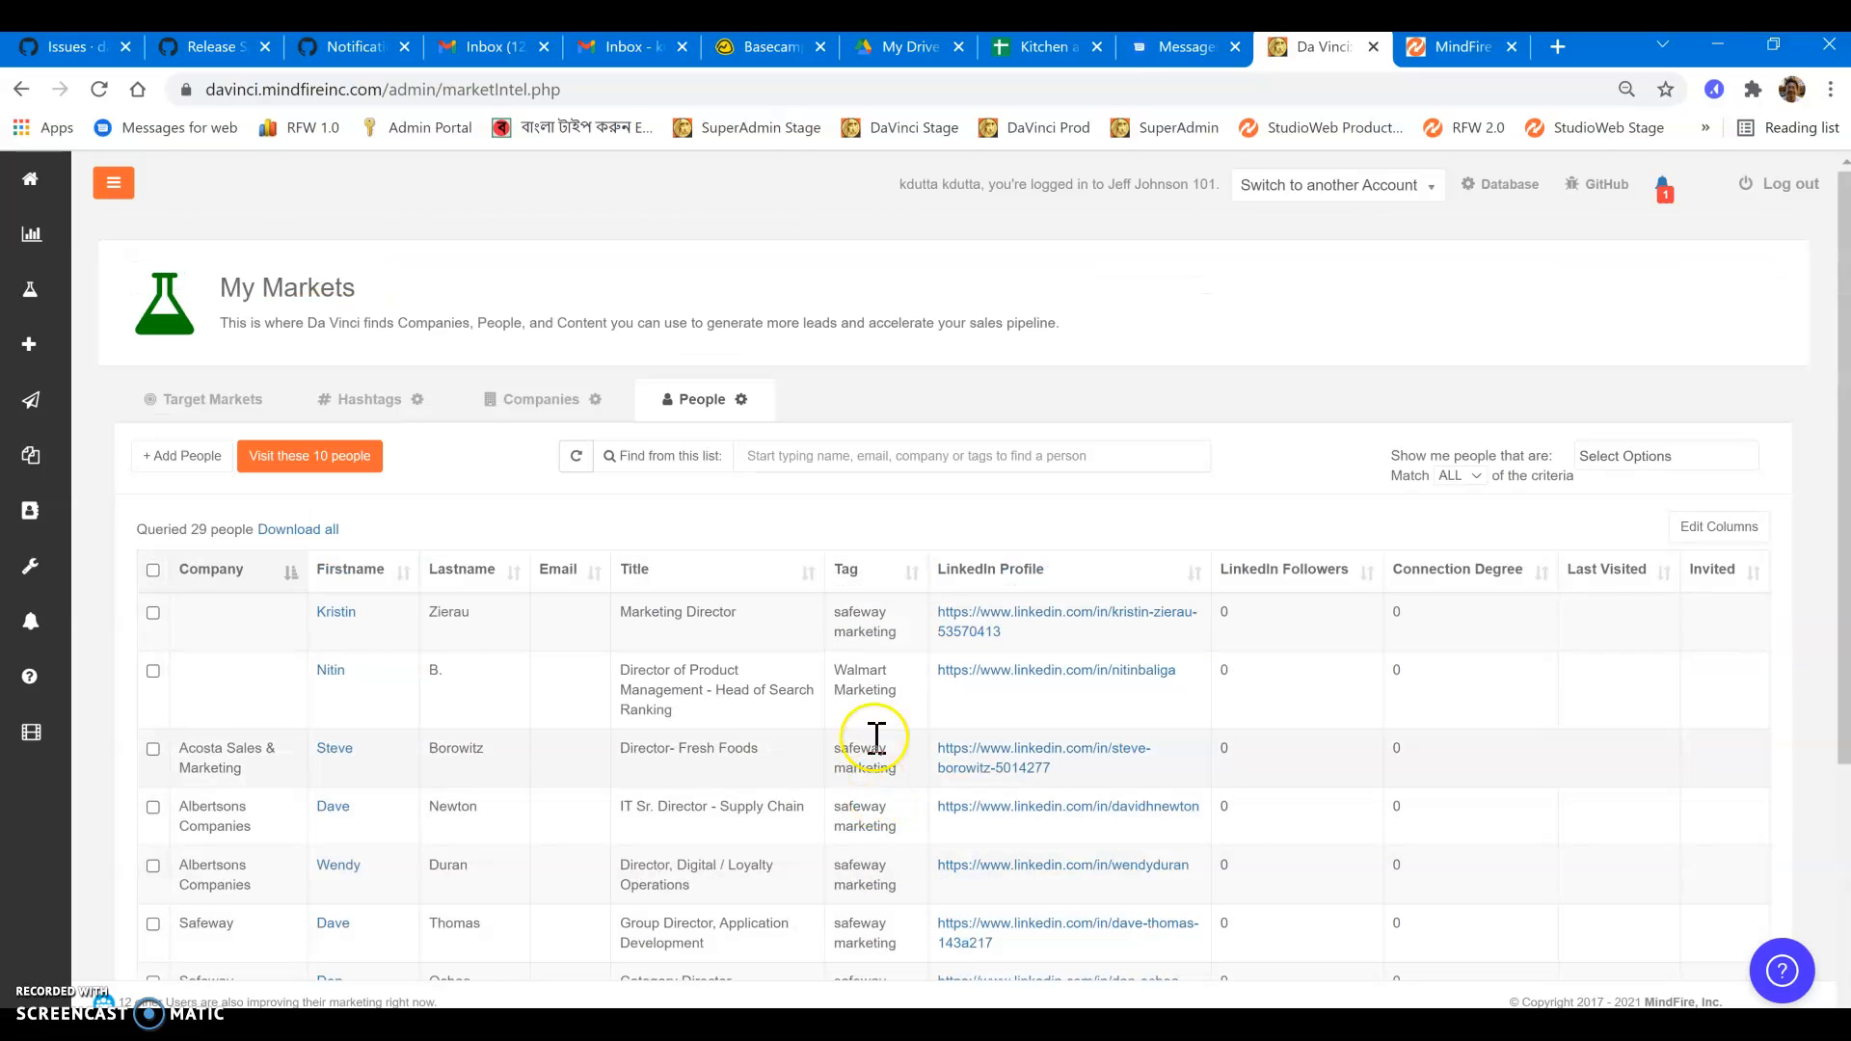
scroll(911, 675, "down", 4)
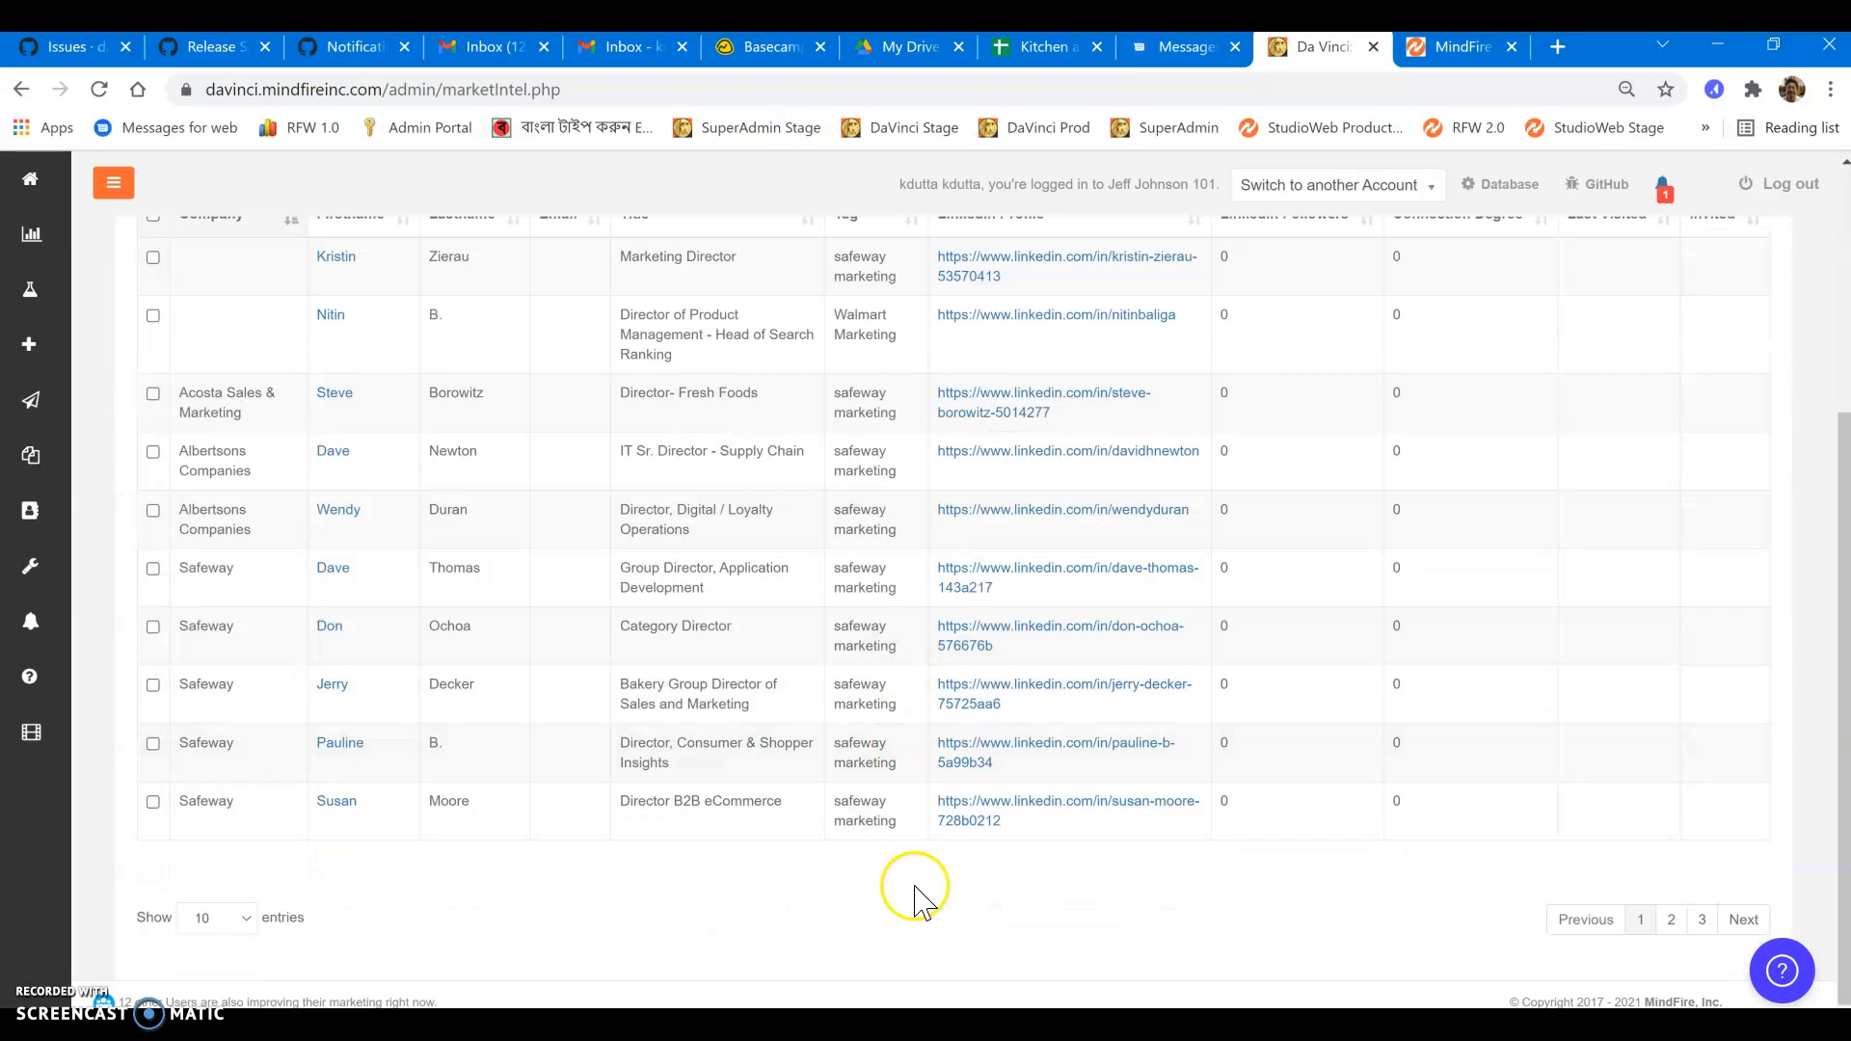
Set the people list to show 100 entries per page and look through the full list
left_click(245, 934)
left_click(207, 876)
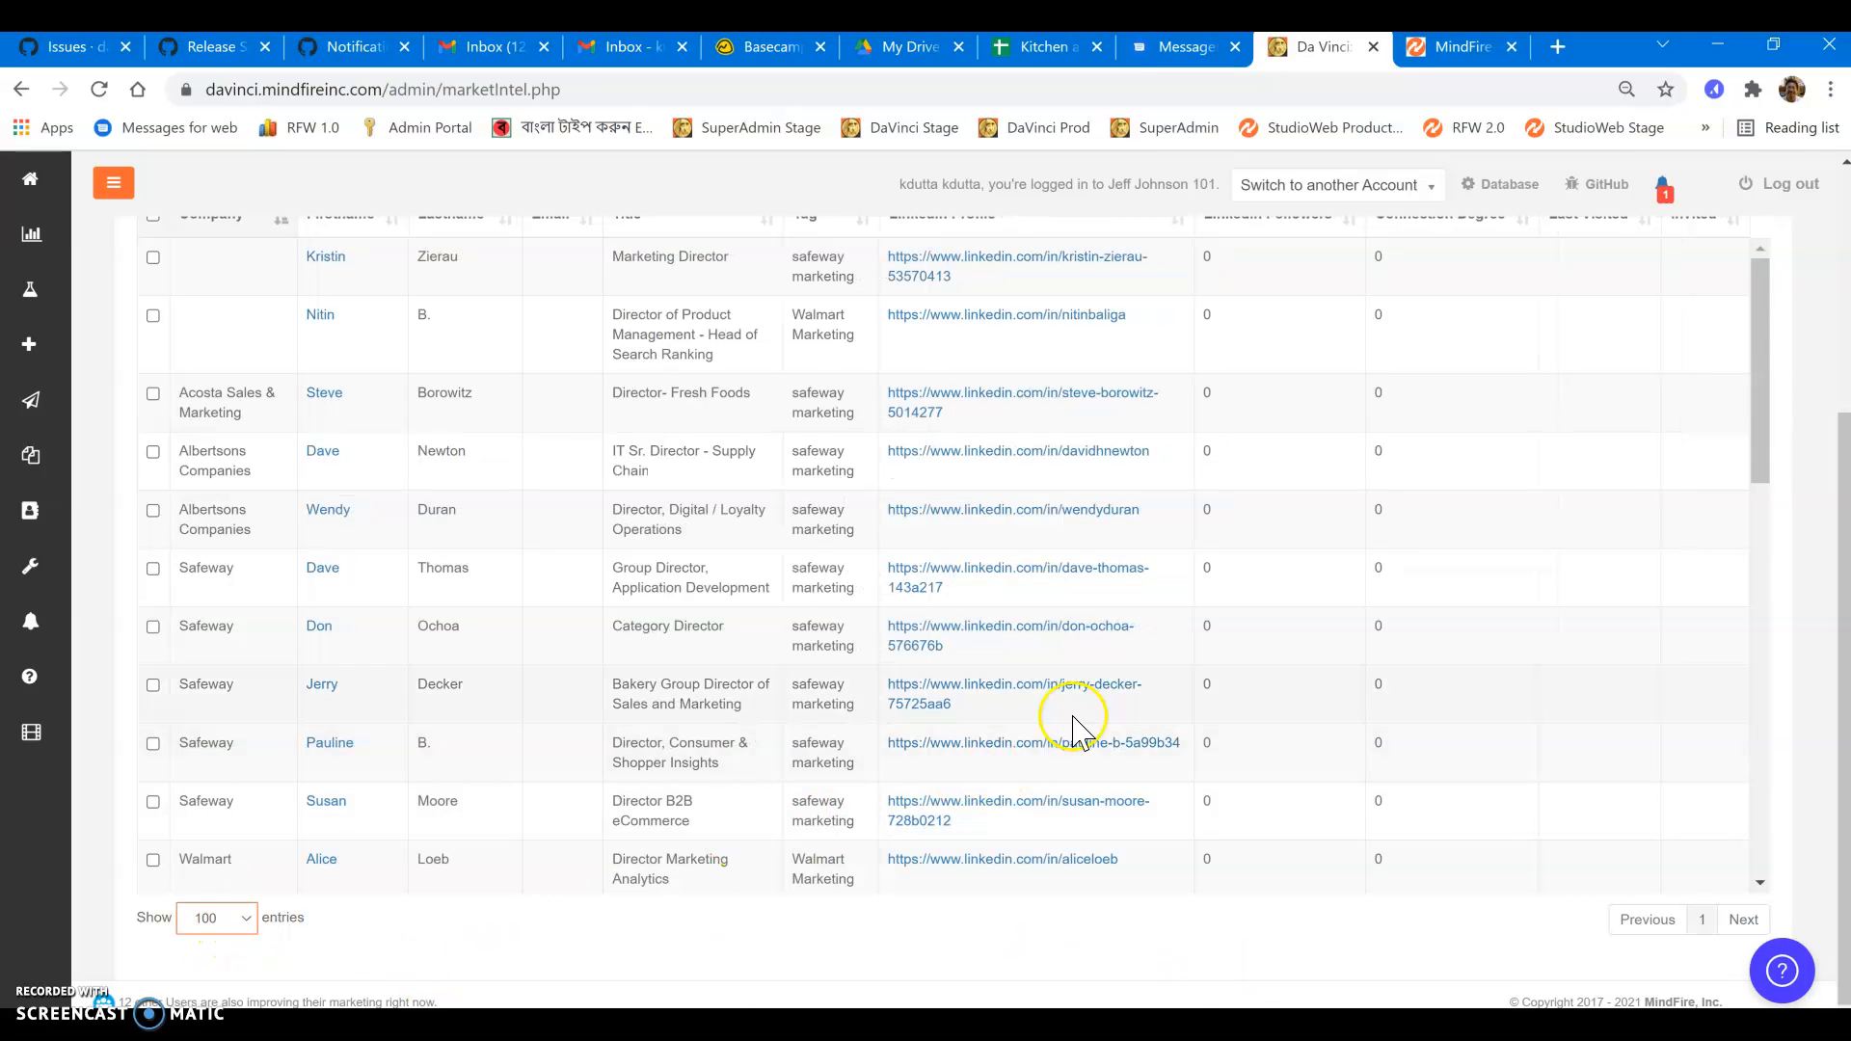
scroll(1073, 733, "down", 8)
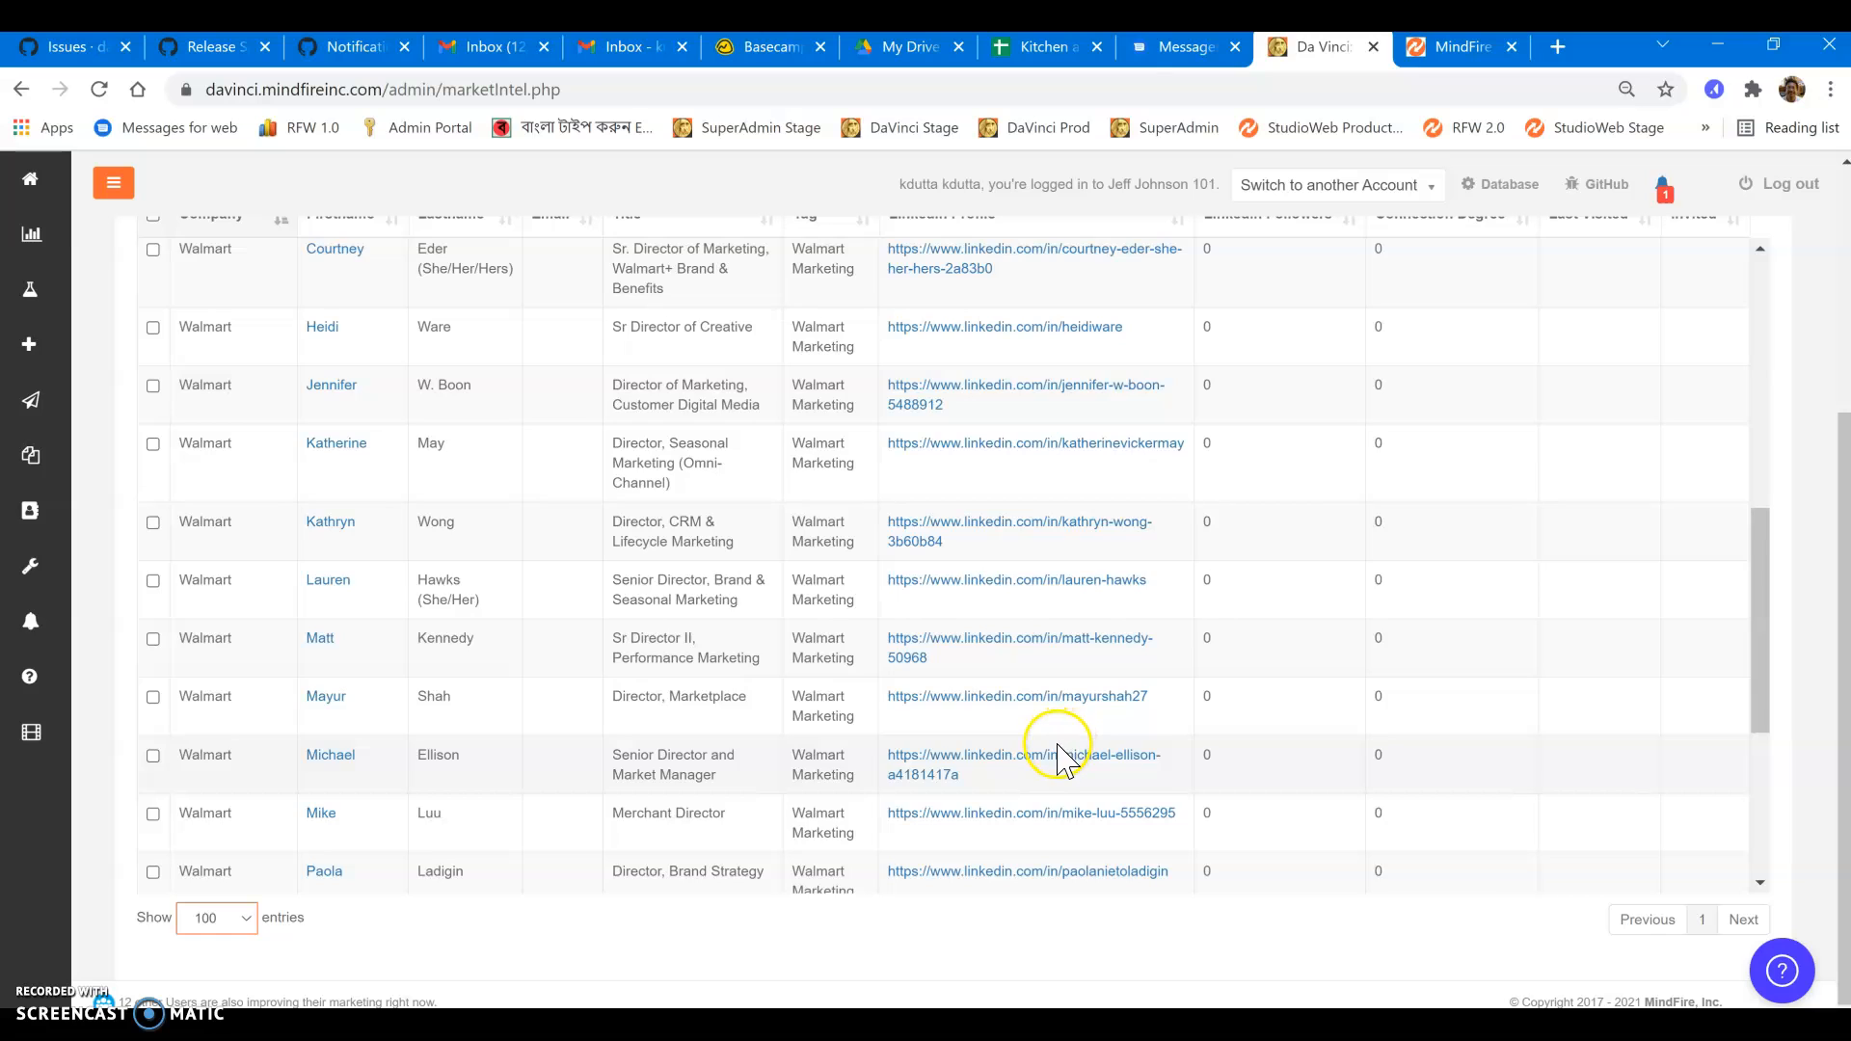
scroll(1060, 757, "up", 15)
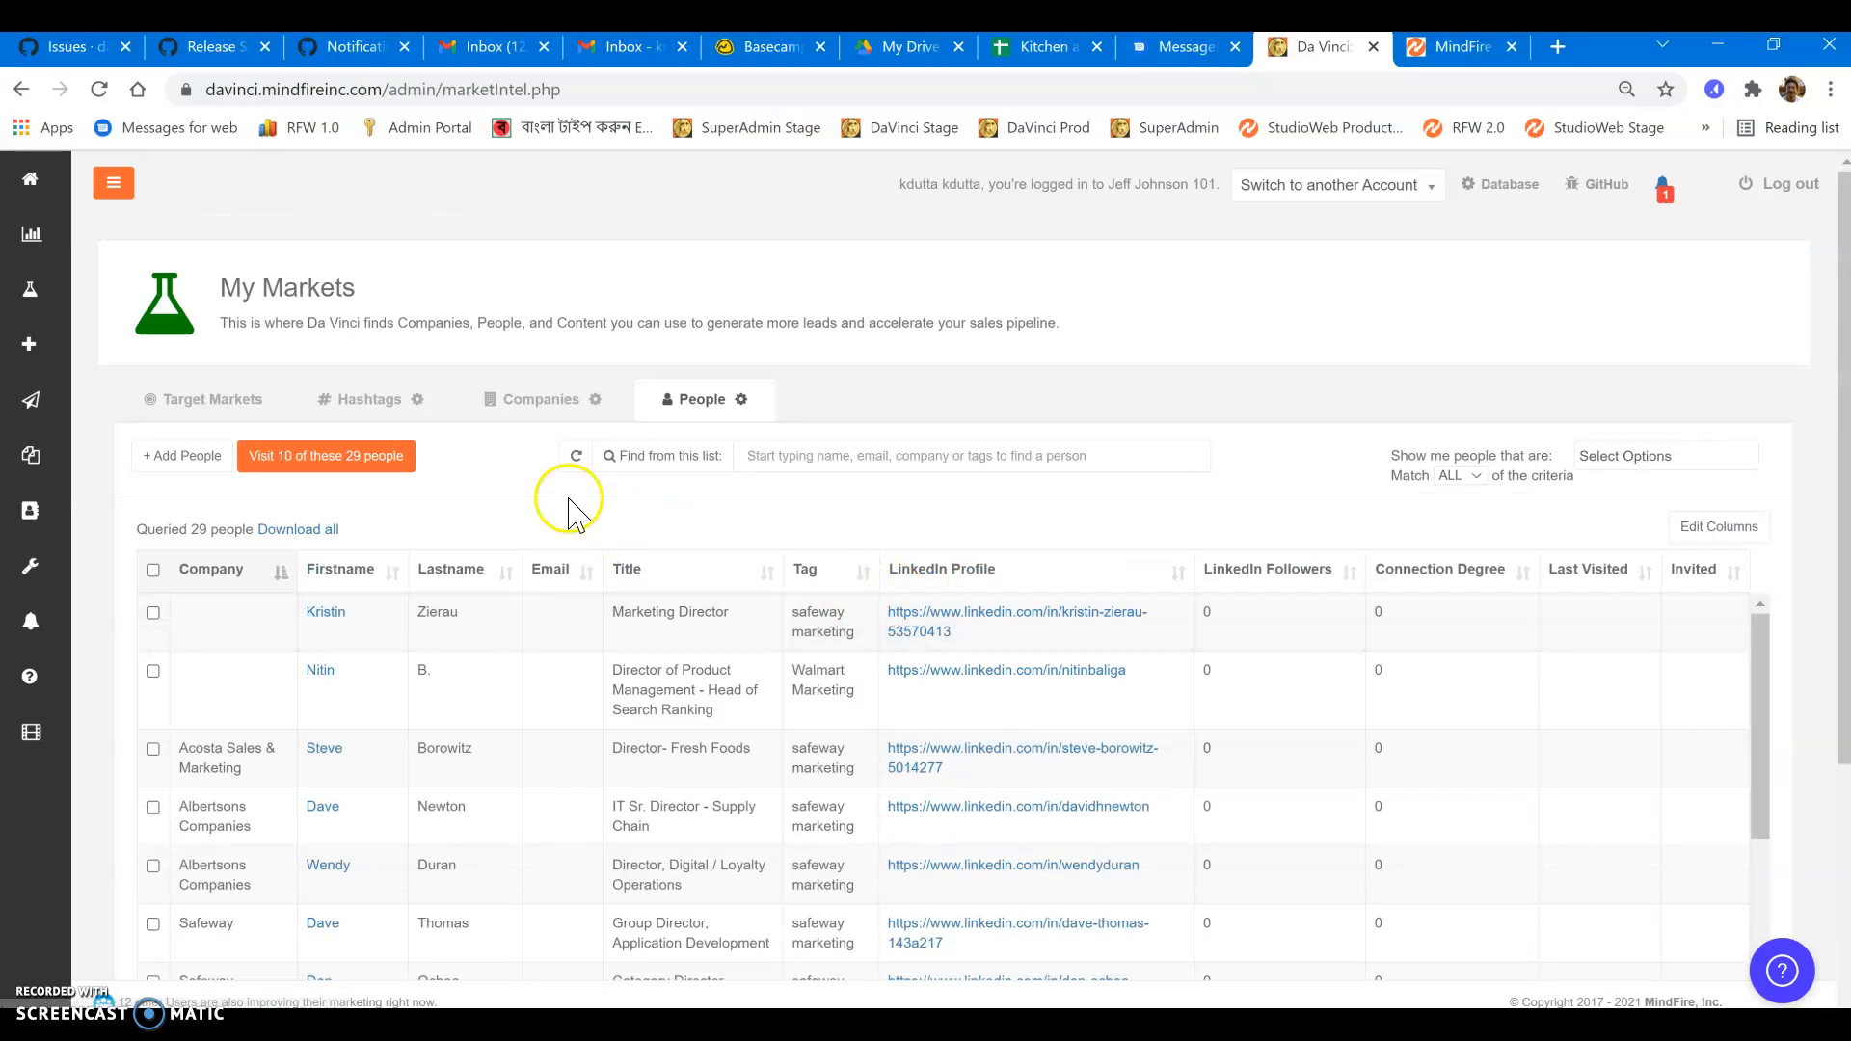
Filter the people list by "wal" and try to visit 10 of the matching people
left_click(840, 456)
type("wal")
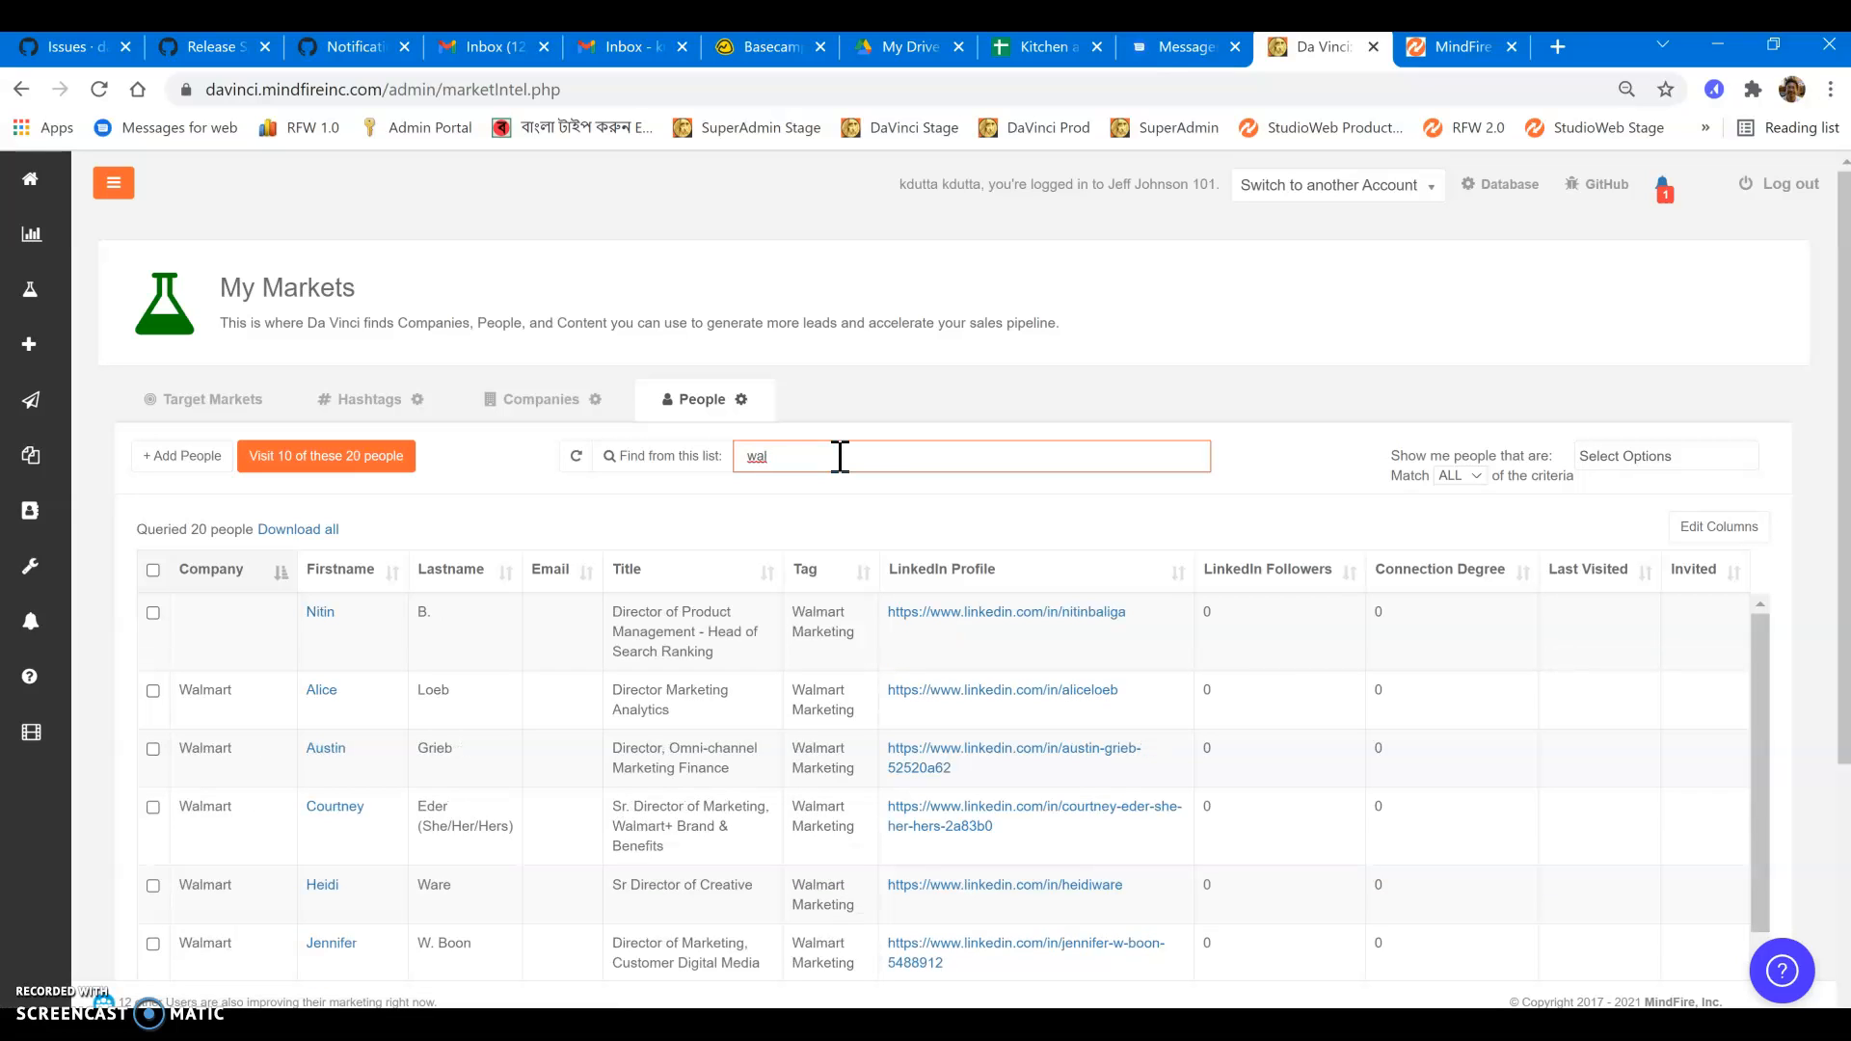
left_click(366, 474)
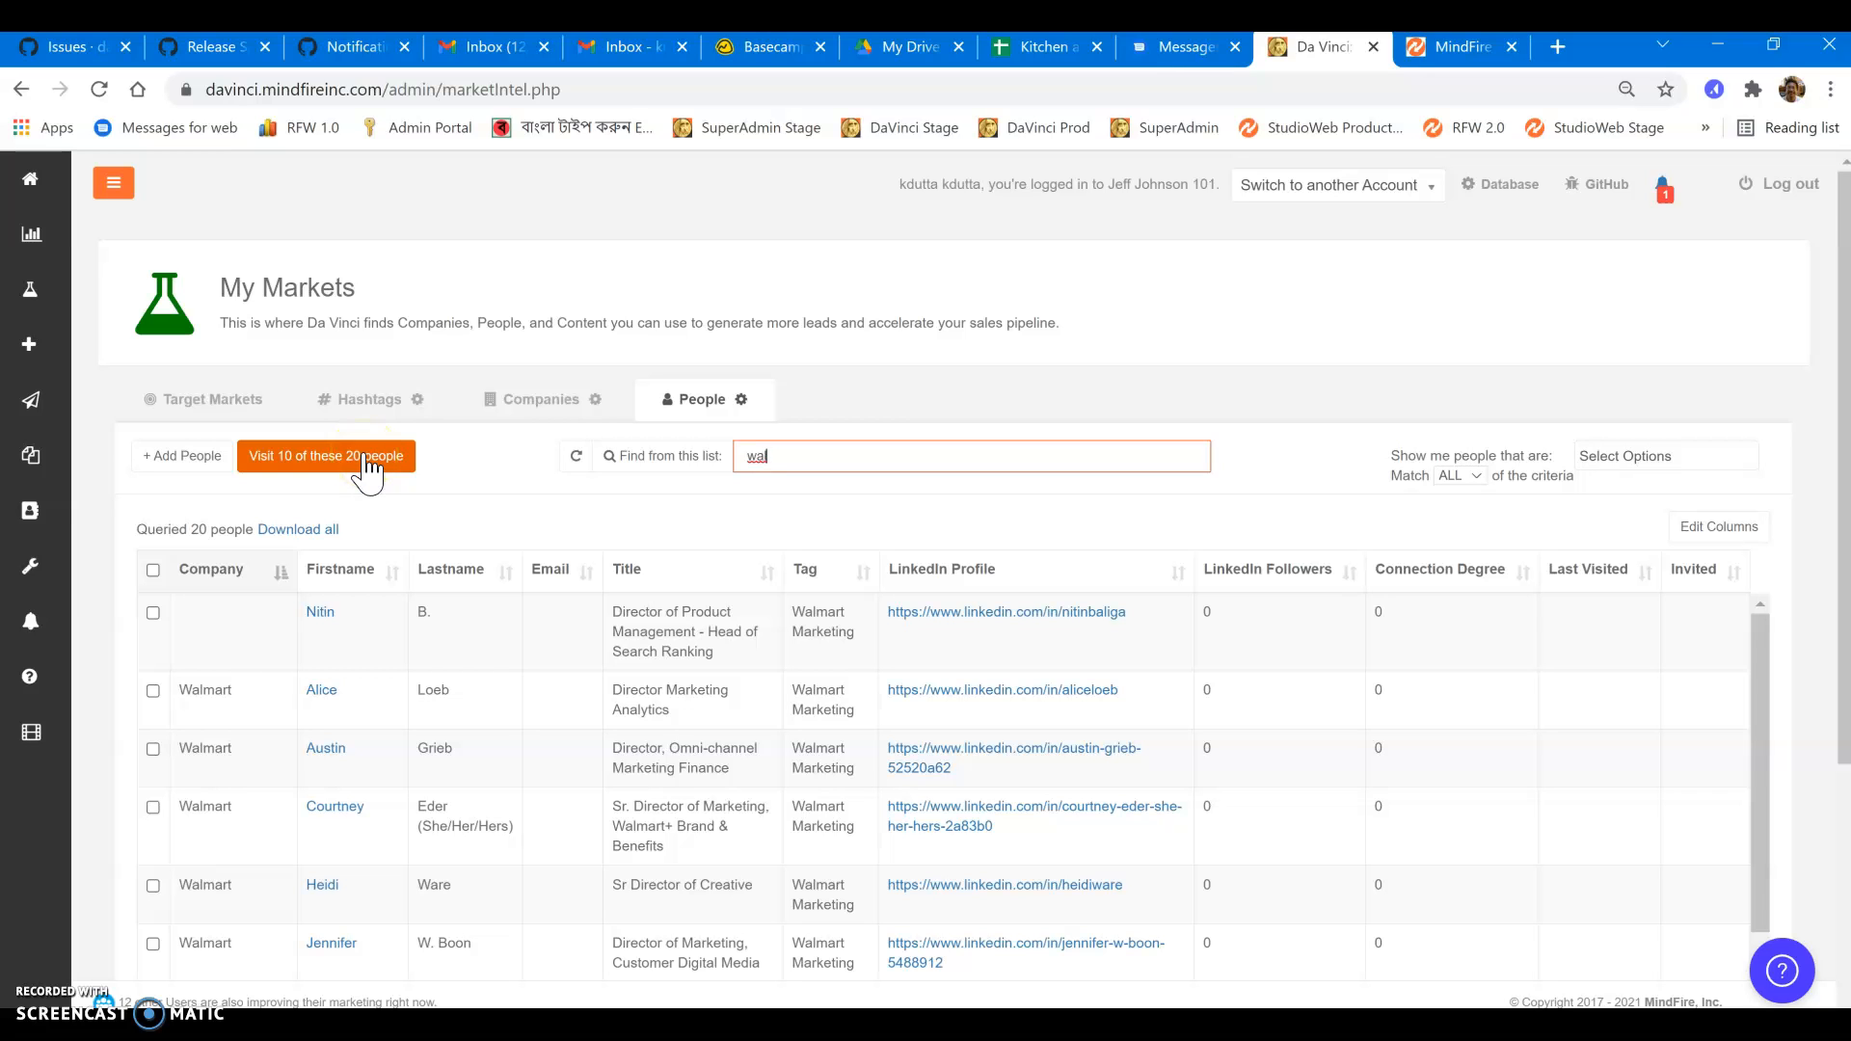
left_click(367, 473)
left_click(872, 689)
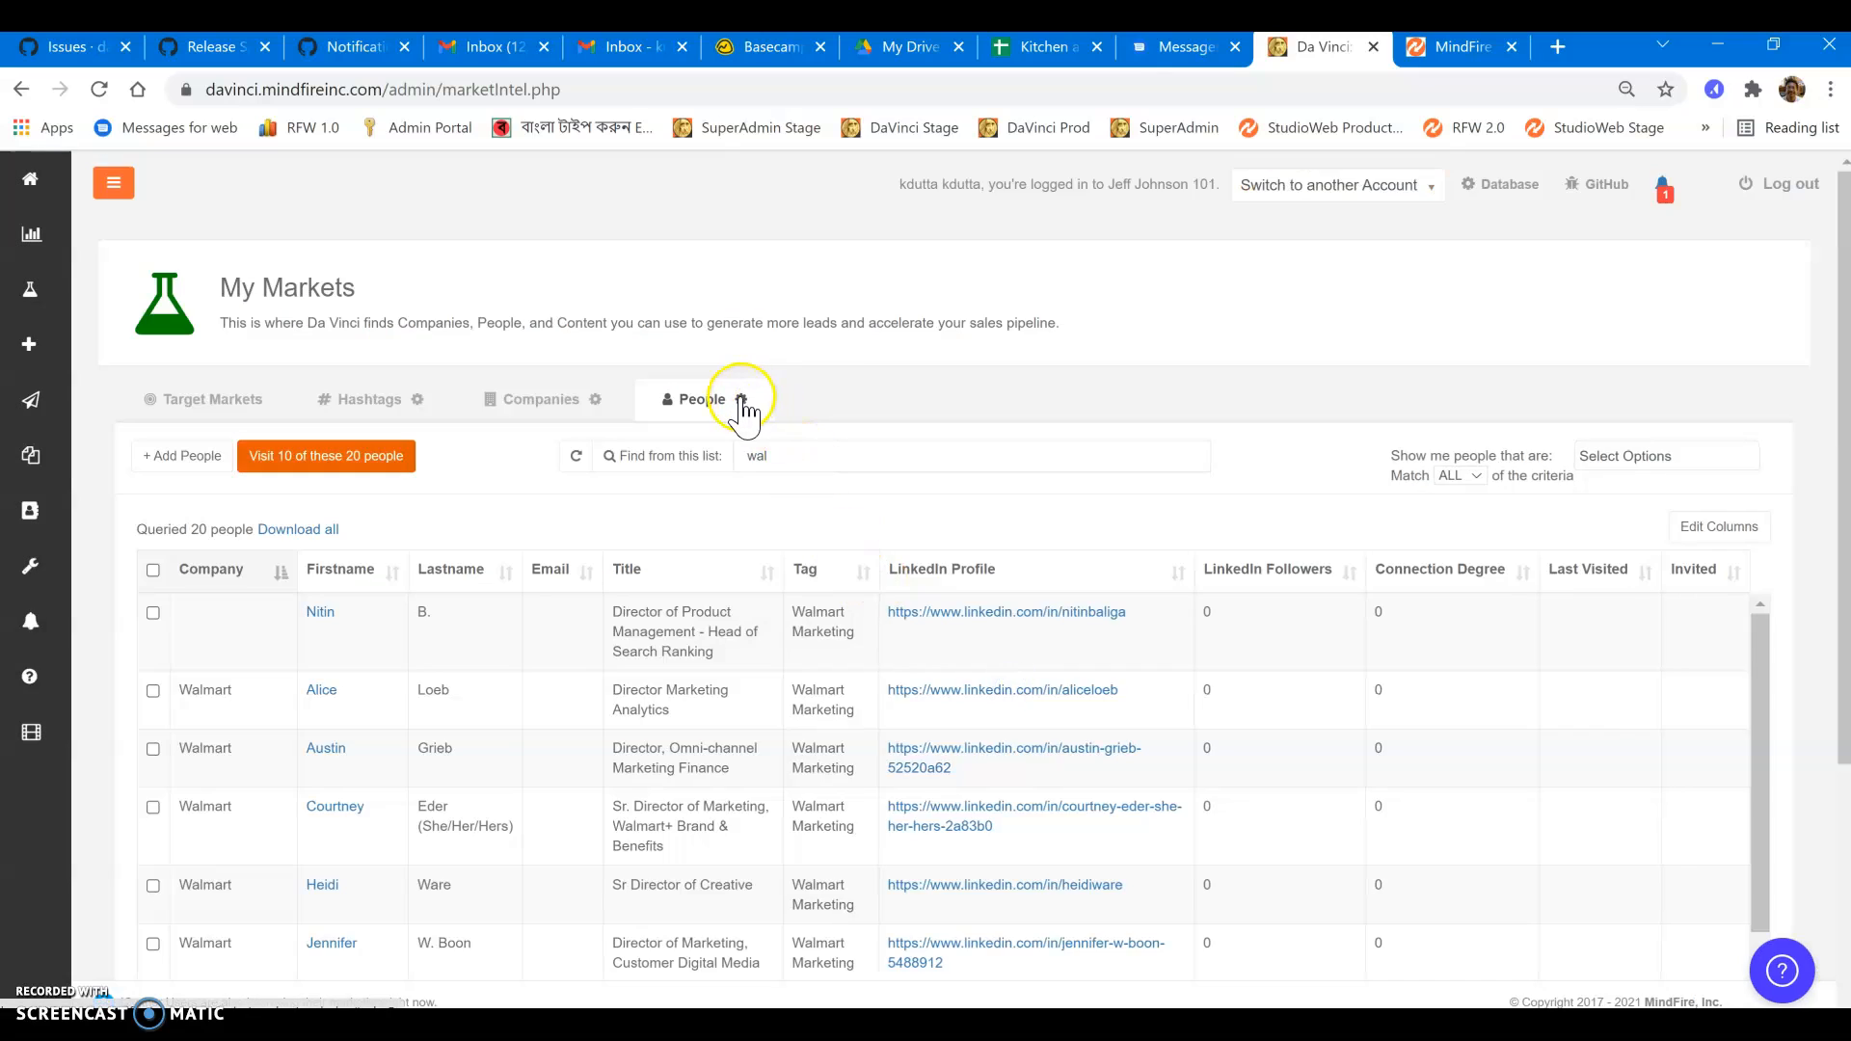
In the Social Selling settings for people, turn on personalized connection requests for visited people who are not already connected
left_click(741, 401)
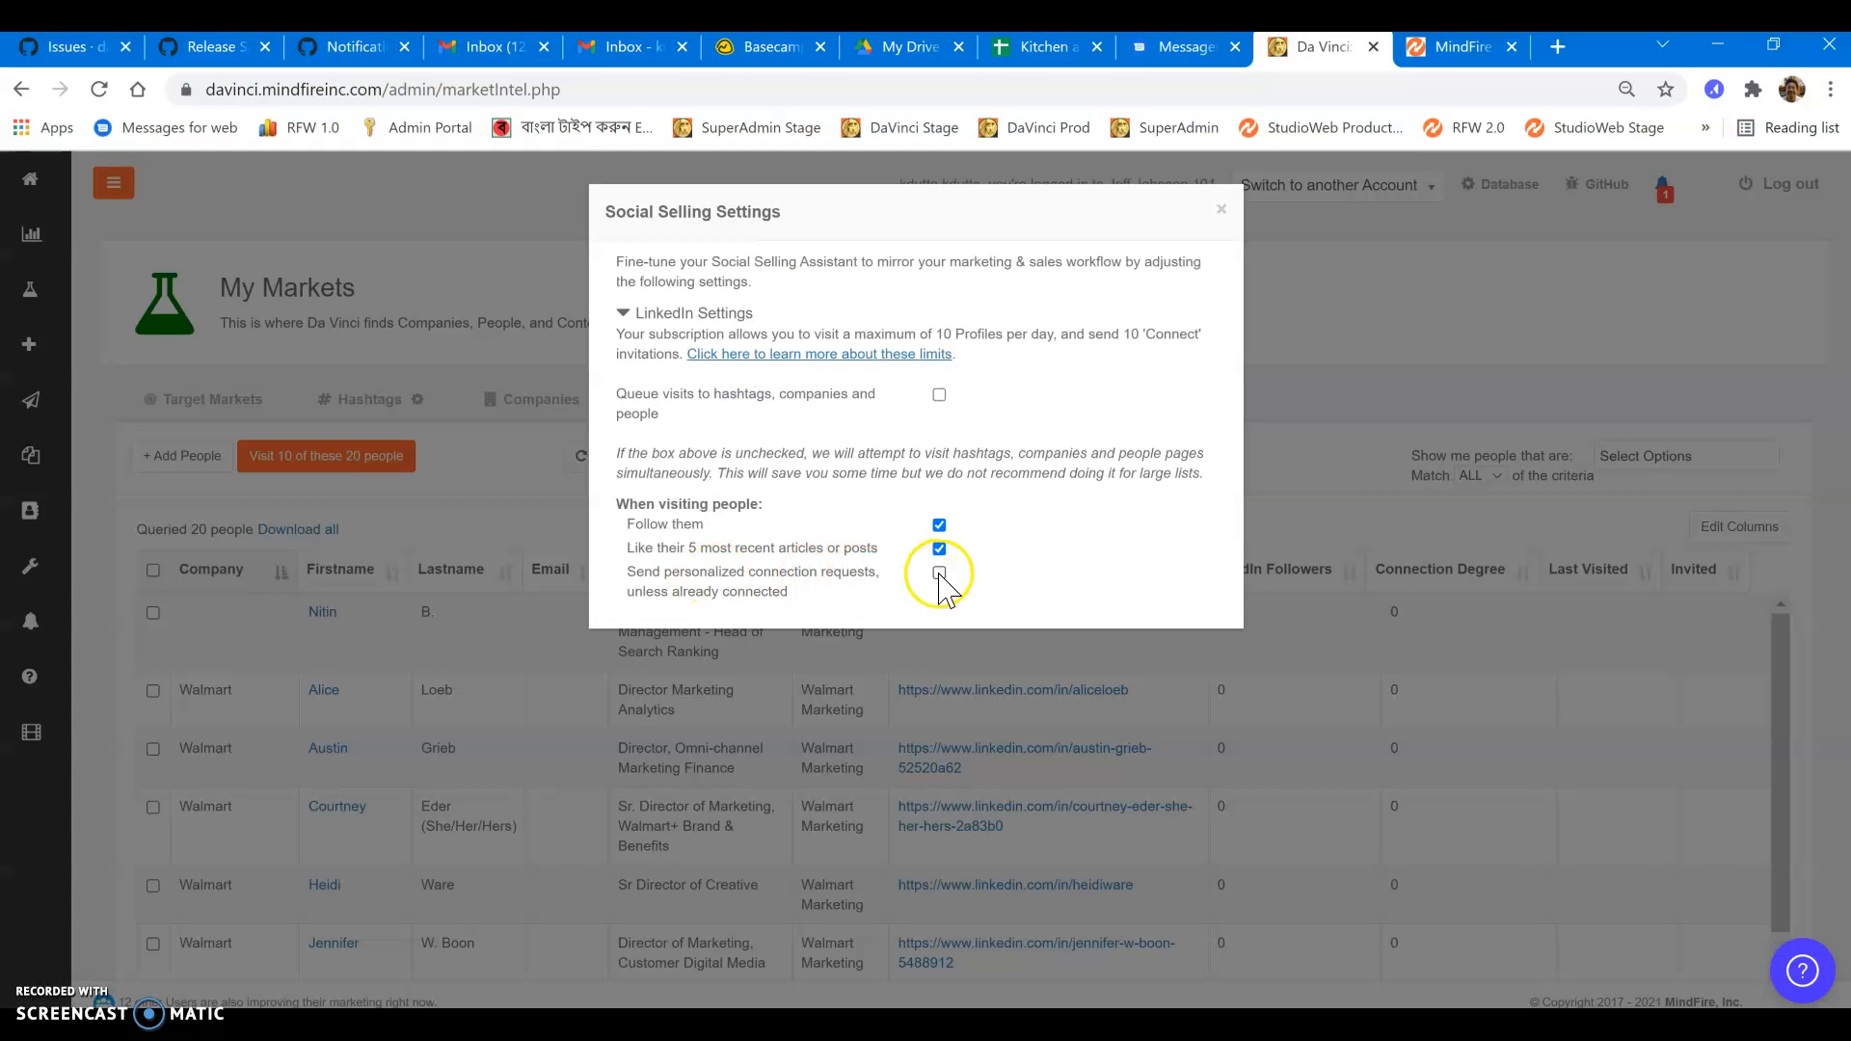
left_click(940, 574)
left_click(728, 825)
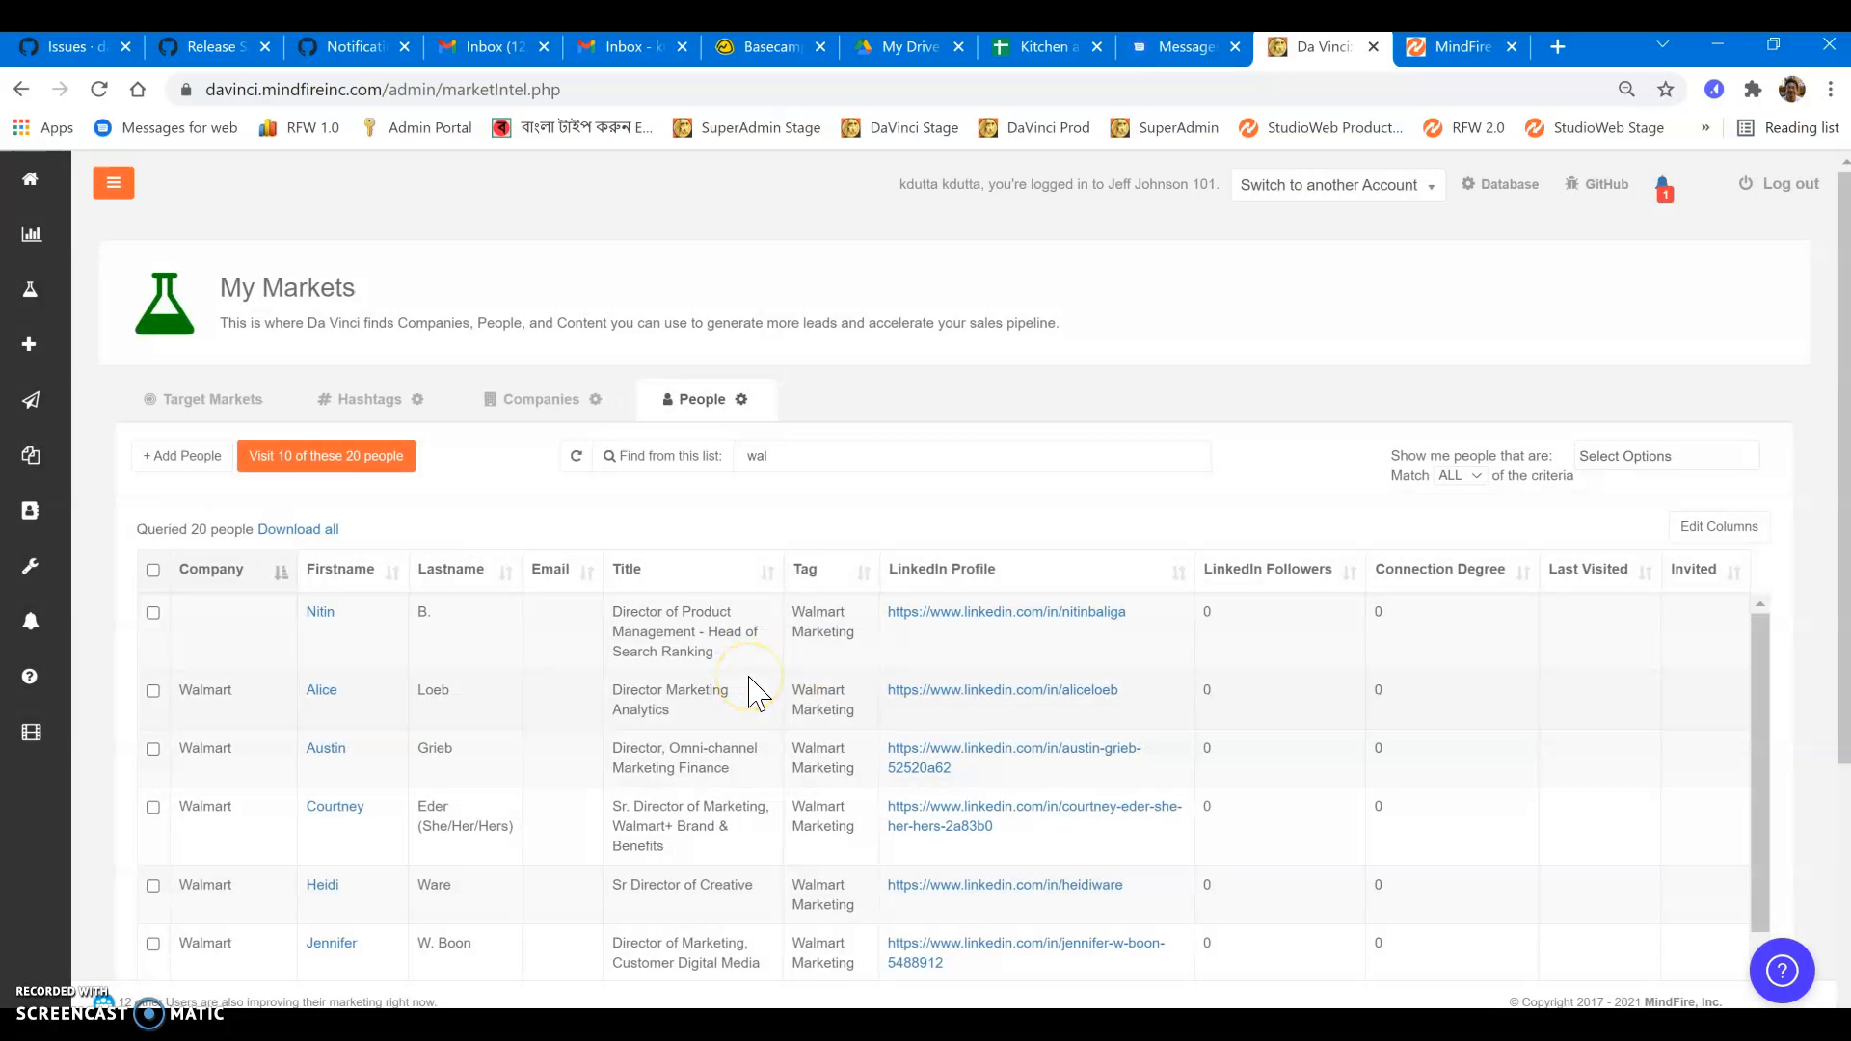